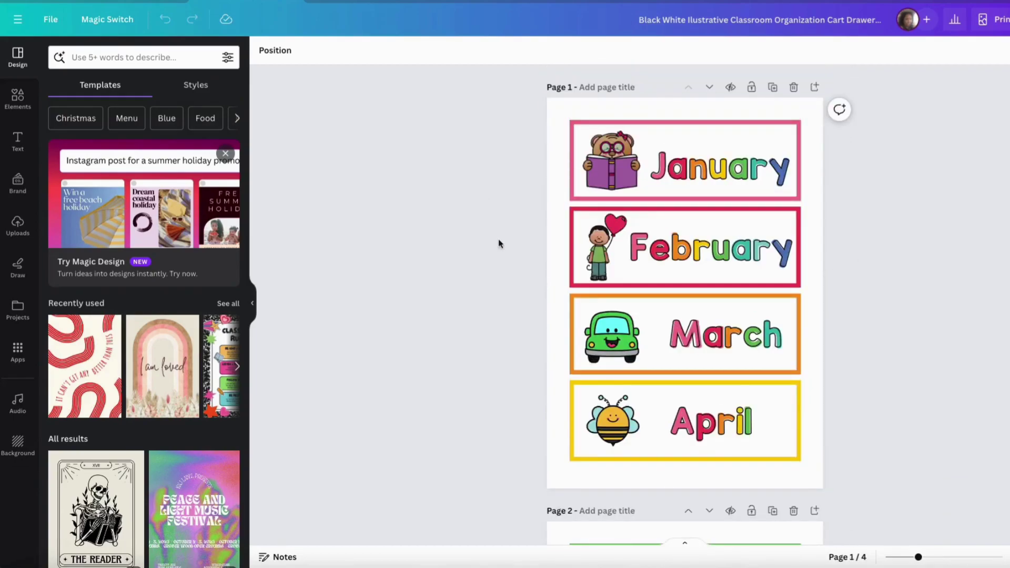
# Examine how the January label is built by selecting its illustration, its multicolored text and the separate text layers.
pyautogui.click(611, 161)
pyautogui.click(687, 169)
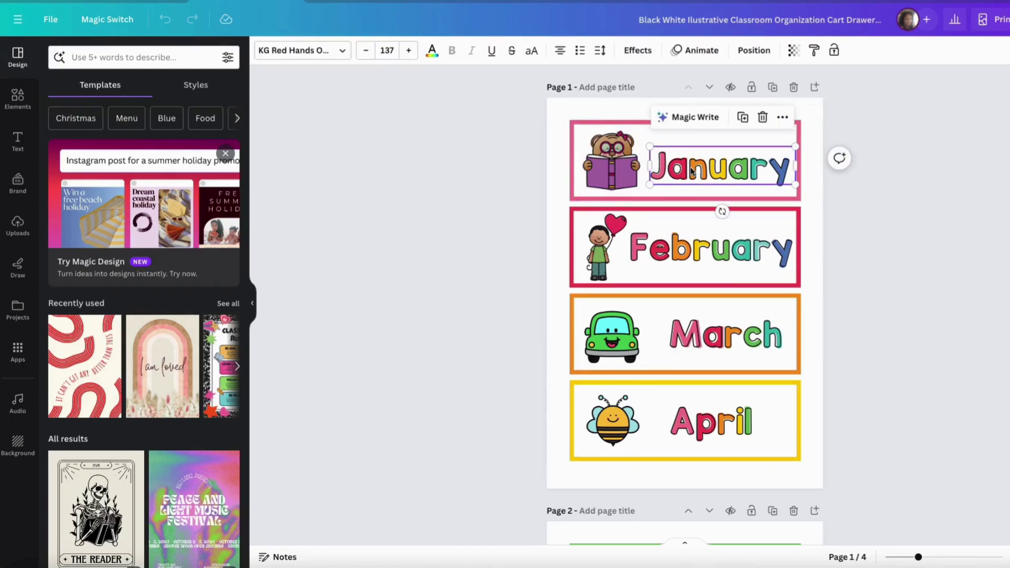
pyautogui.doubleClick(724, 168)
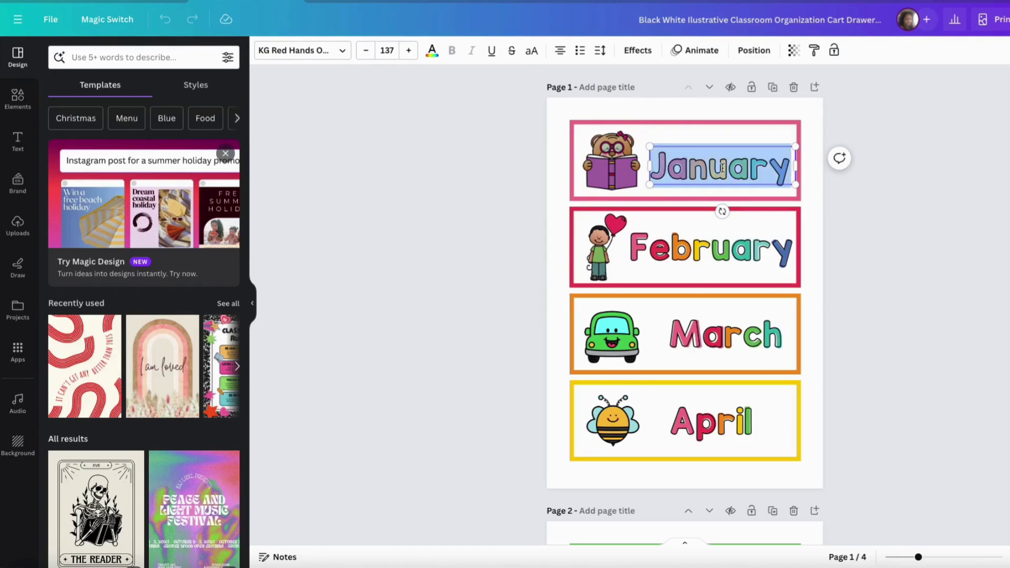
pyautogui.moveTo(755, 149); pyautogui.dragTo(794, 153)
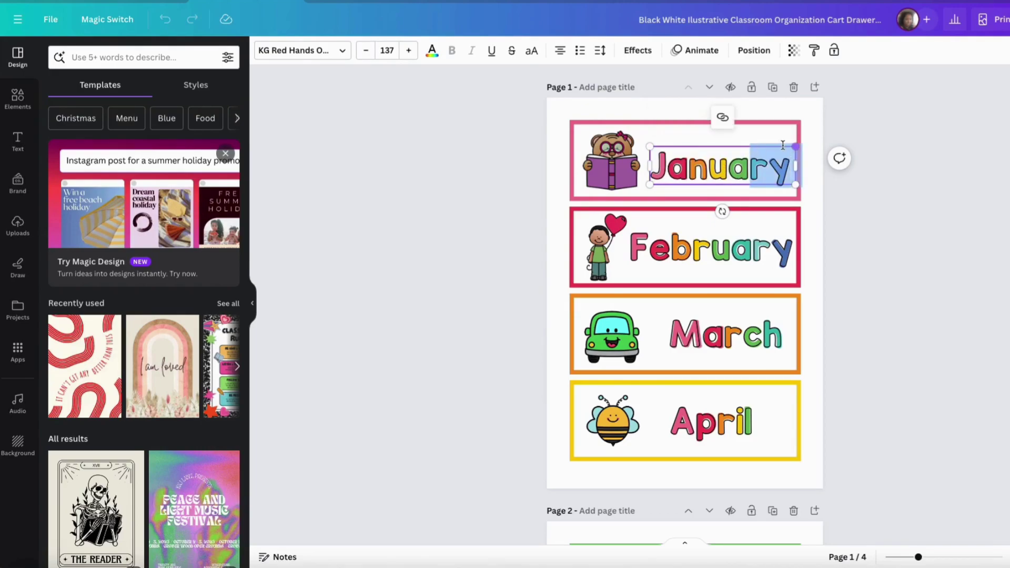
pyautogui.click(784, 146)
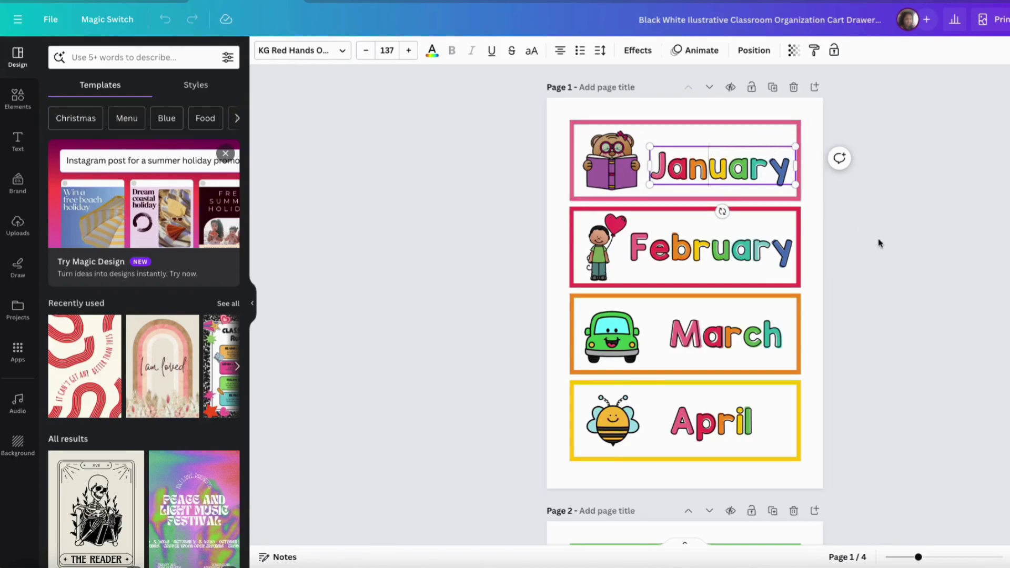
pyautogui.press('Escape')
pyautogui.click(724, 147)
pyautogui.click(897, 263)
pyautogui.click(751, 172)
pyautogui.moveTo(751, 172)
pyautogui.mouseDown()
pyautogui.moveTo(761, 185)
pyautogui.moveTo(750, 166)
pyautogui.mouseUp()
pyautogui.click(883, 216)
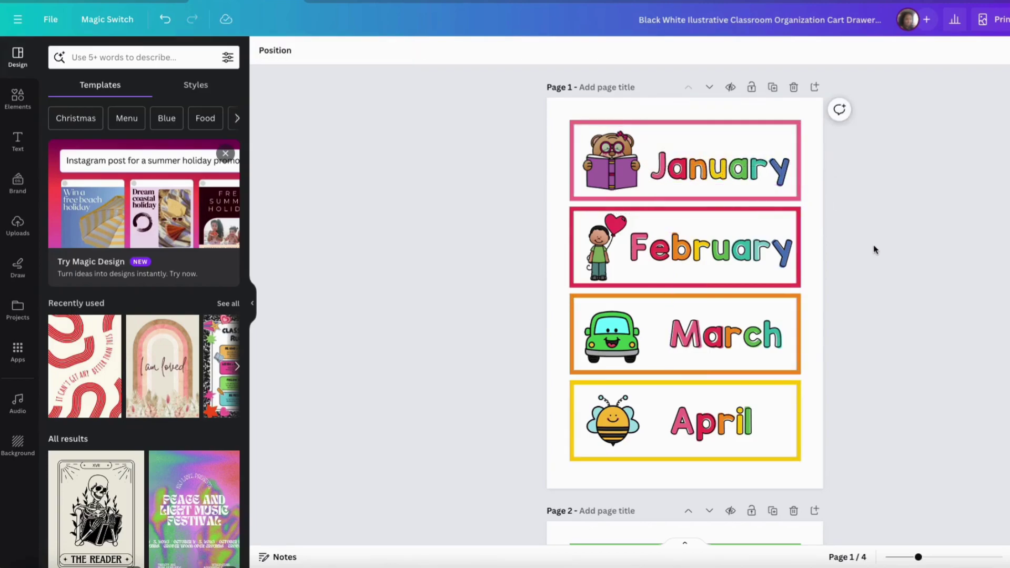
# Move the pink June text slightly away from the hearts illustration and duplicate it.
pyautogui.scroll(-10, 875, 250)
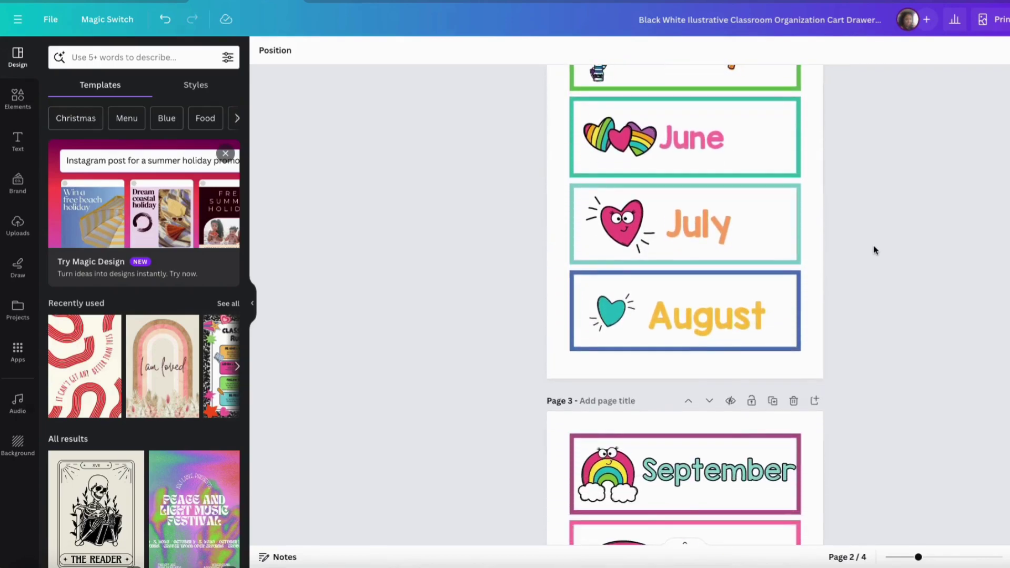
pyautogui.click(689, 140)
pyautogui.moveTo(737, 138); pyautogui.dragTo(748, 135)
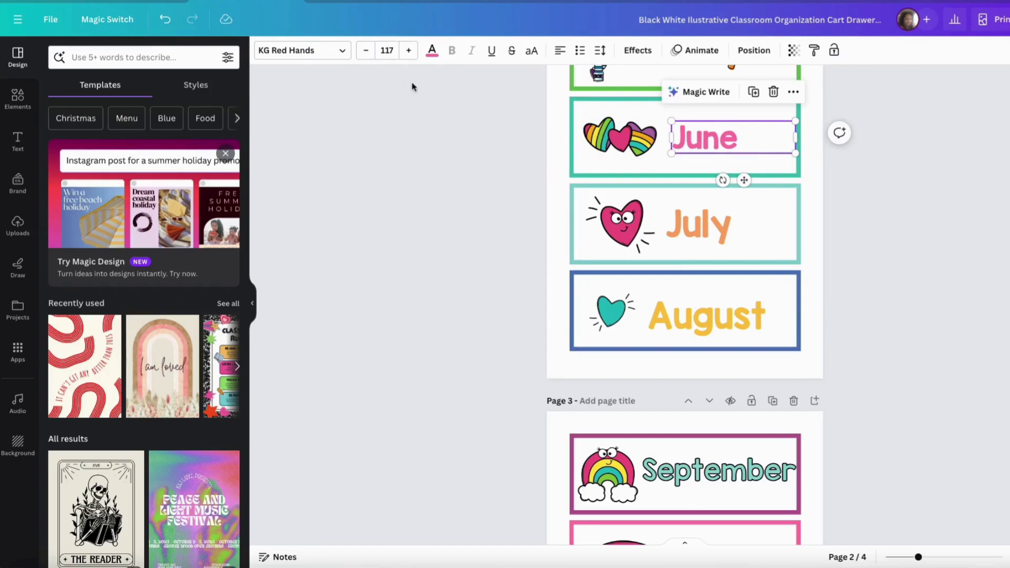
pyautogui.click(754, 92)
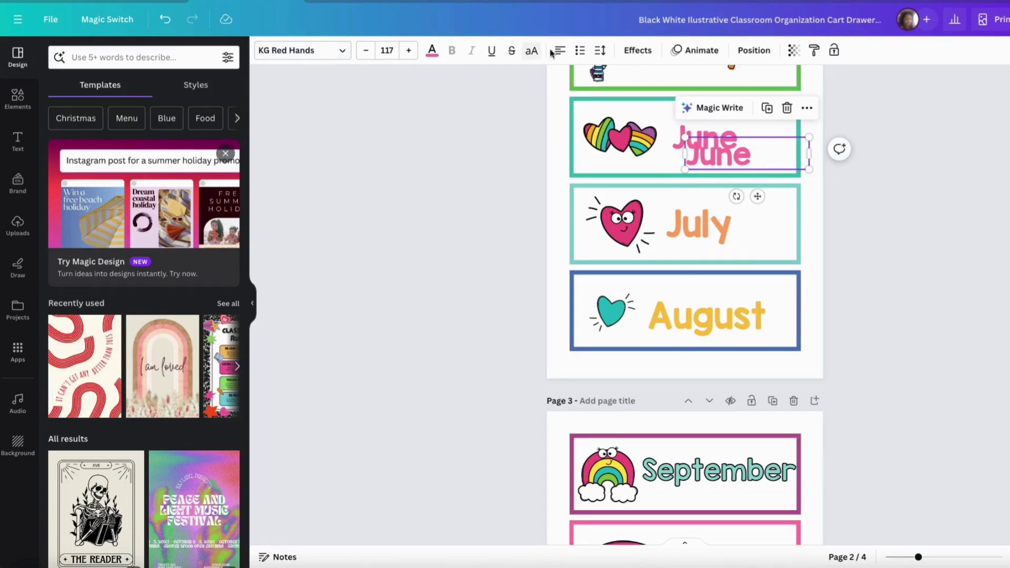
# Turn the duplicated June text into a black hollow outline and align it exactly over the pink original.
pyautogui.click(638, 50)
pyautogui.click(94, 205)
pyautogui.click(432, 50)
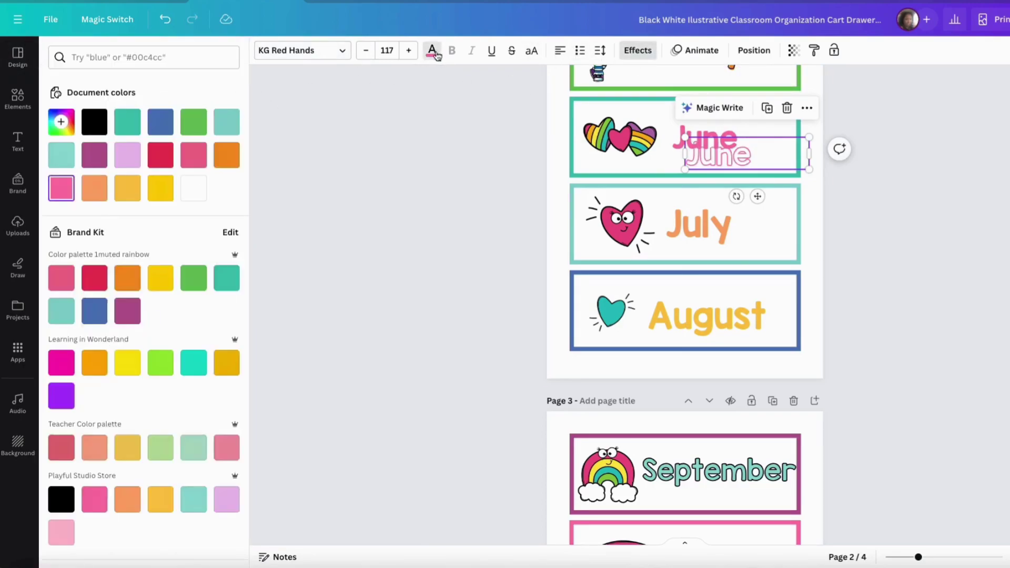
pyautogui.click(95, 122)
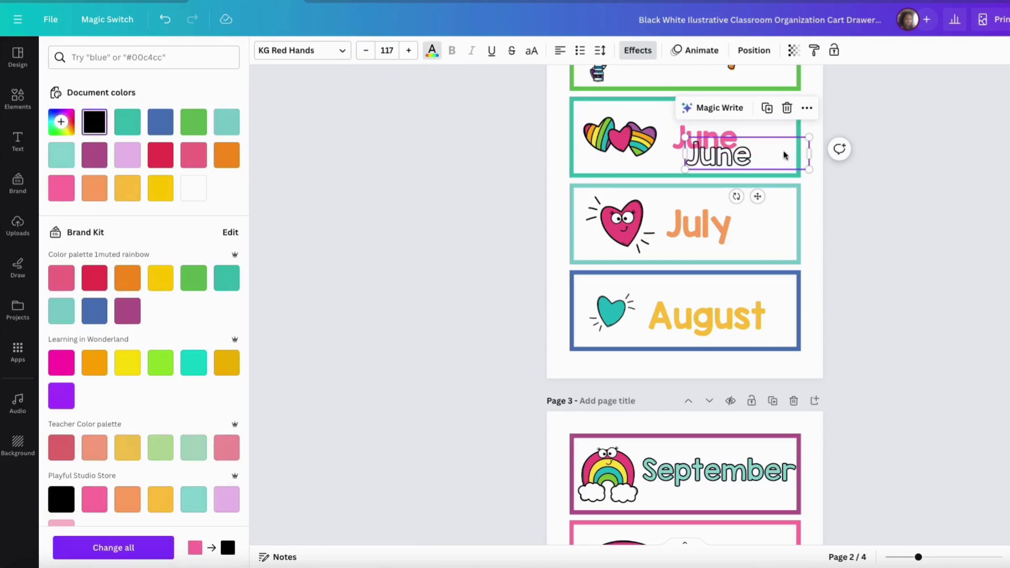
pyautogui.moveTo(788, 156); pyautogui.dragTo(772, 139)
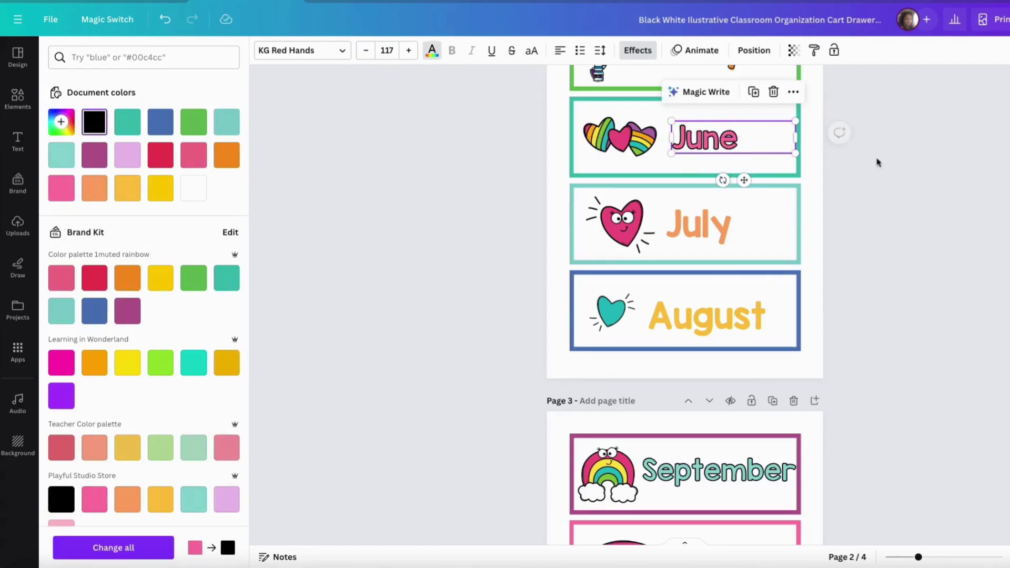
pyautogui.click(877, 179)
# Pull the black outline layer off the multicolored February text and place it back over the letters.
pyautogui.scroll(8, 877, 179)
pyautogui.moveTo(713, 157); pyautogui.dragTo(722, 171)
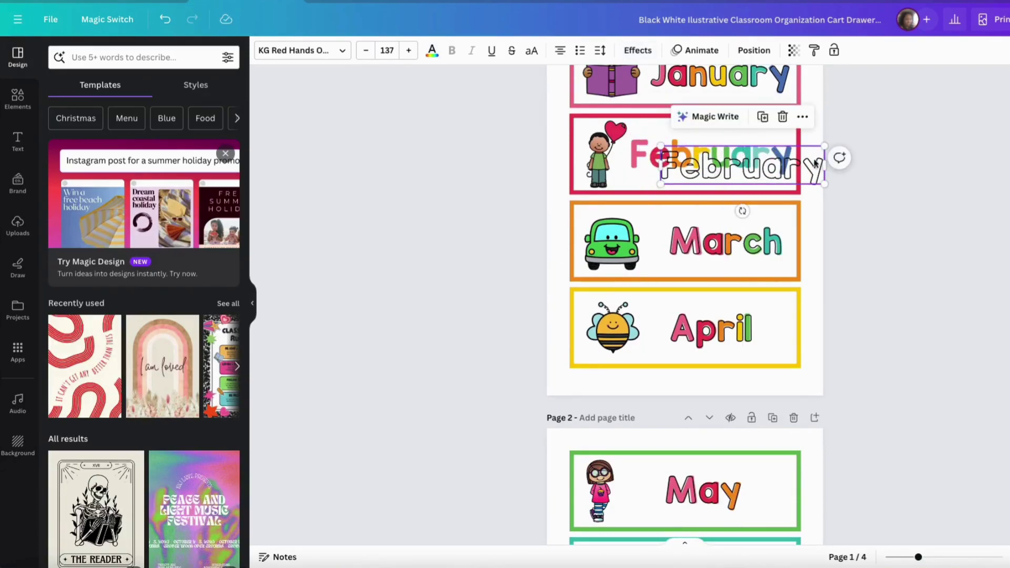
pyautogui.moveTo(802, 154); pyautogui.dragTo(772, 143)
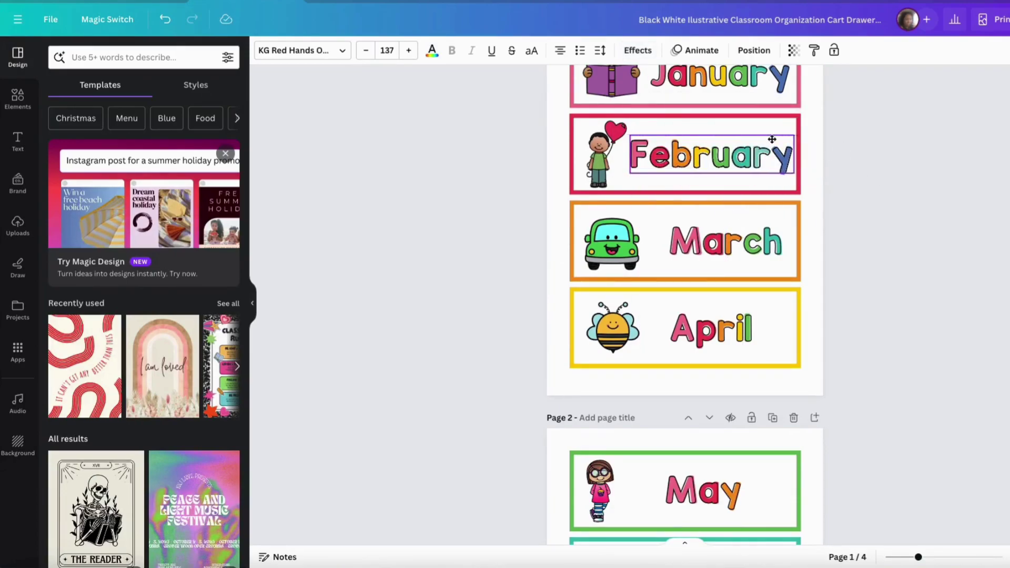
pyautogui.click(912, 182)
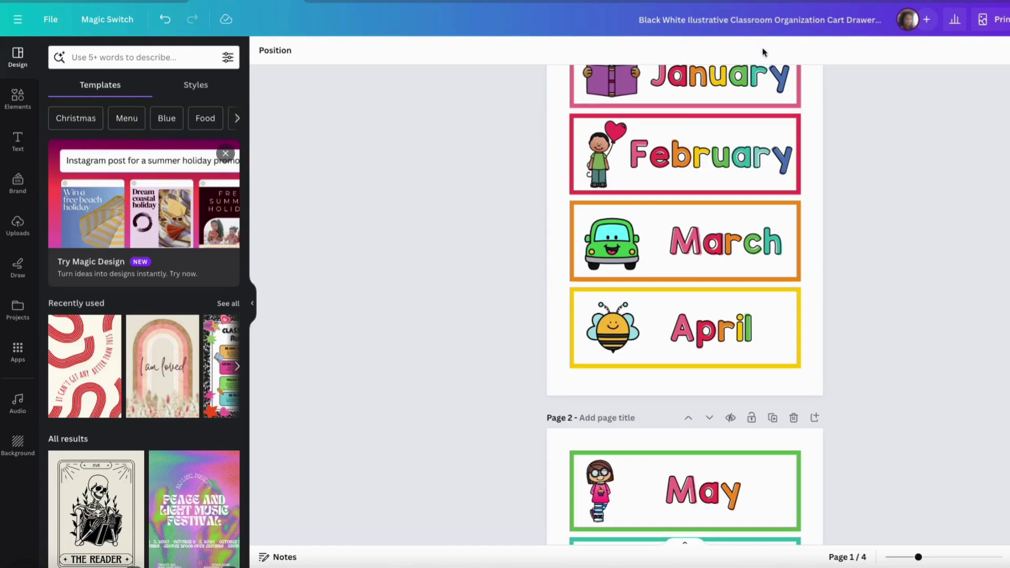
# Create a new blank custom-size design of 8.5 × 11 in from the home page.
pyautogui.click(698, 23)
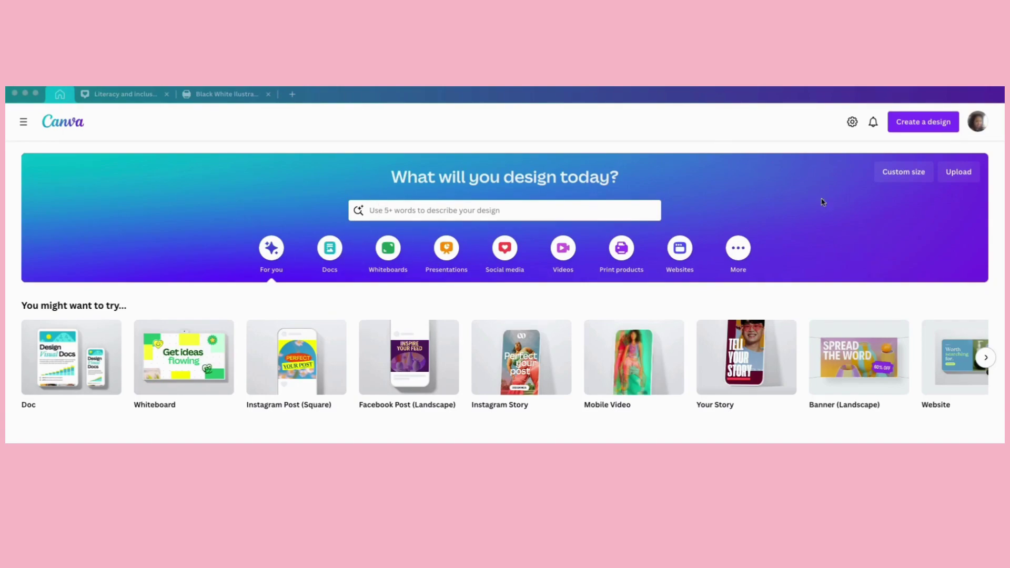
pyautogui.click(893, 177)
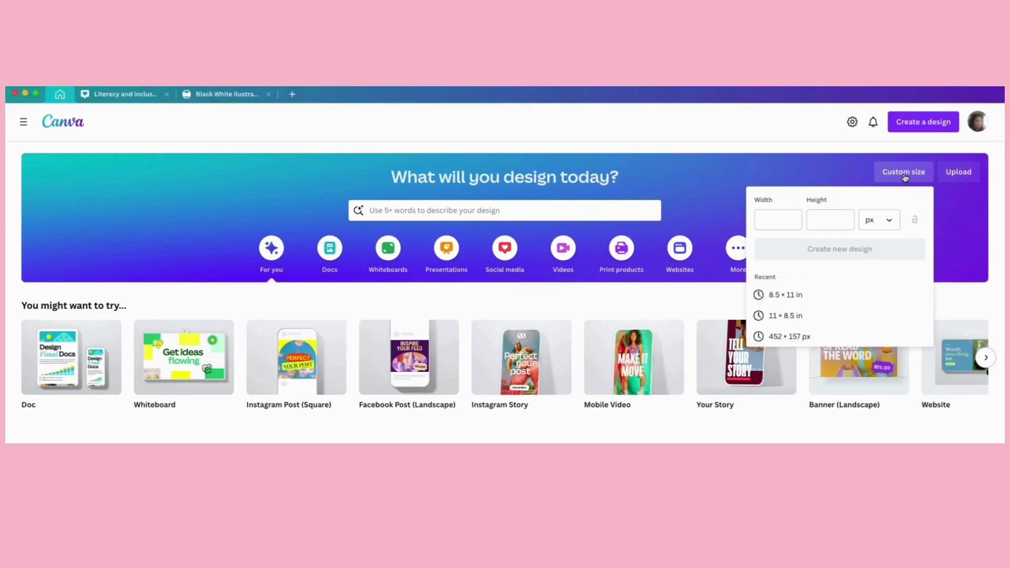
pyautogui.click(788, 296)
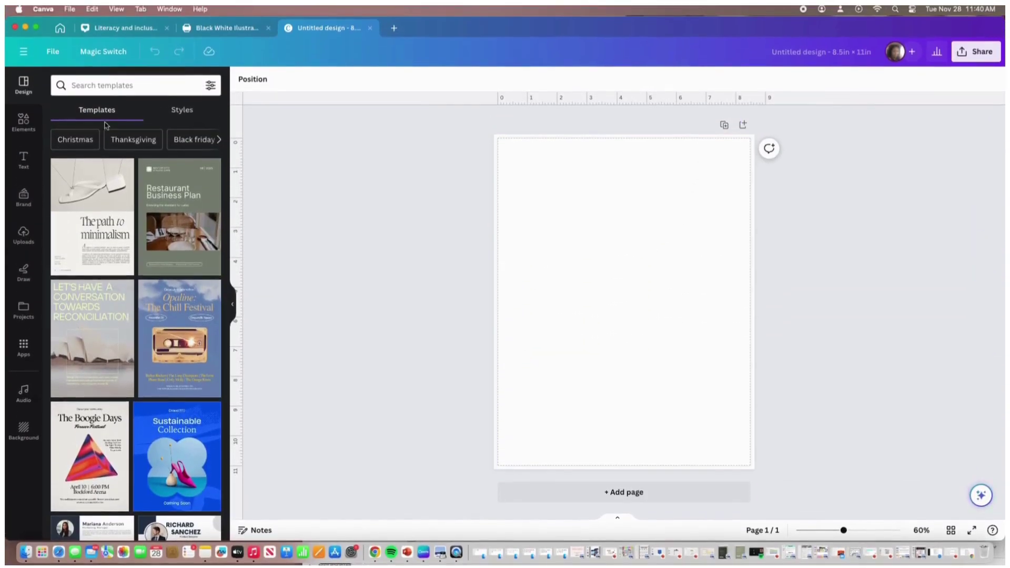
# Add the brand kit's Tutti Fruiti heading to the page and replace its text with the letter R.
pyautogui.click(23, 164)
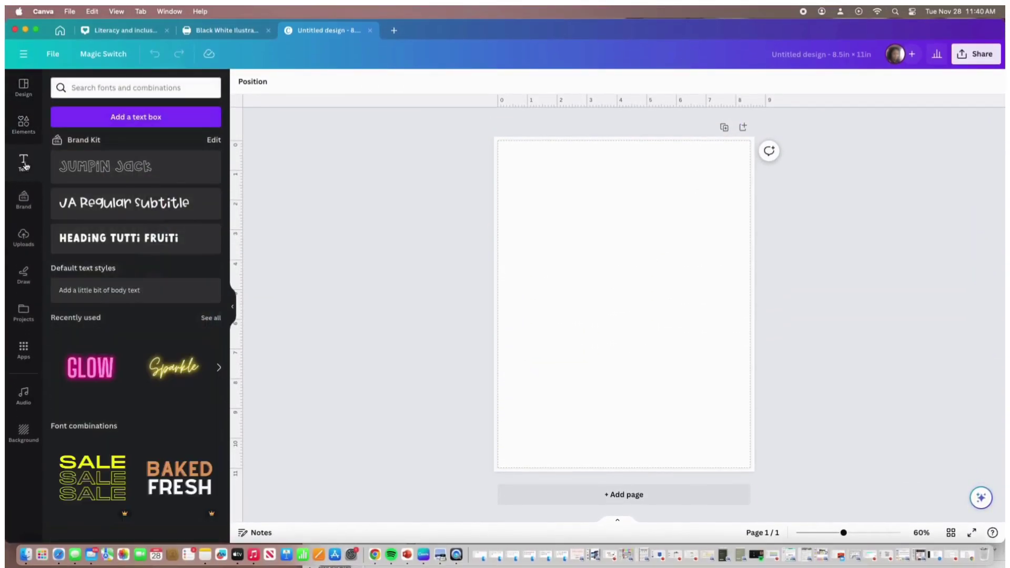
pyautogui.click(127, 242)
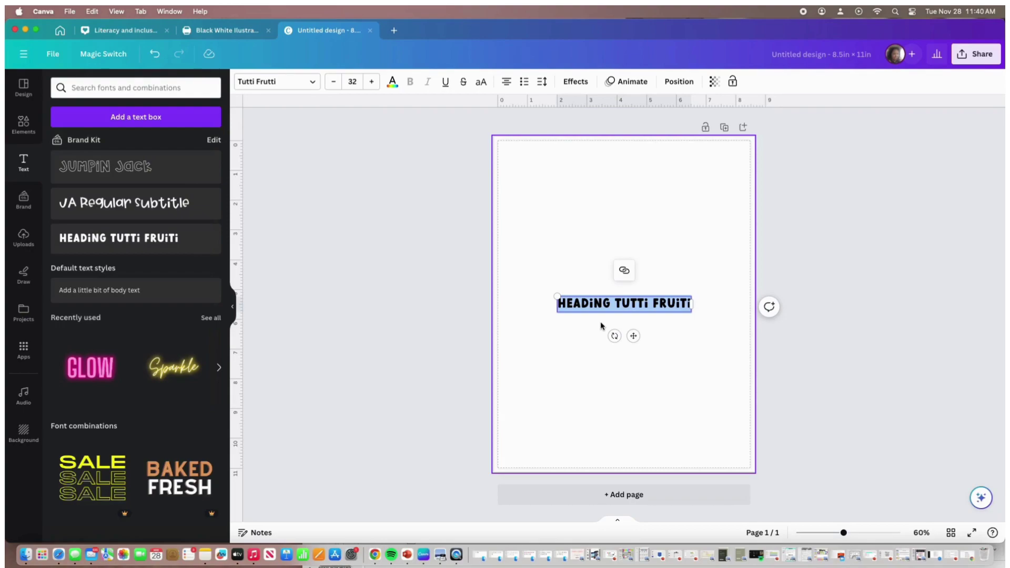
pyautogui.write('R')
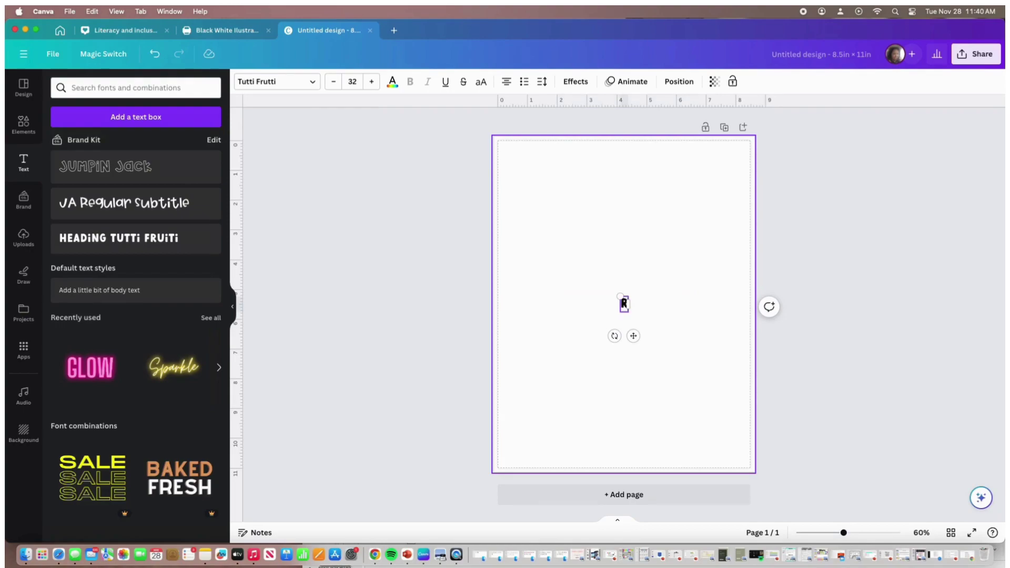
# Browse the uploaded, popular and English fonts and the brand kit text styles for a suitable font for the letter R.
pyautogui.click(313, 84)
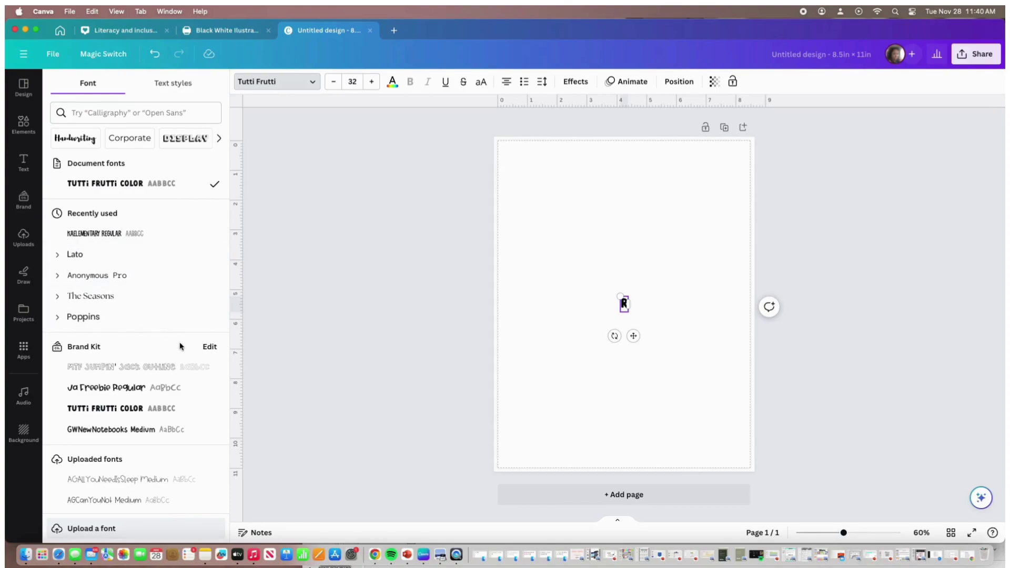
pyautogui.scroll(-15, 179, 350)
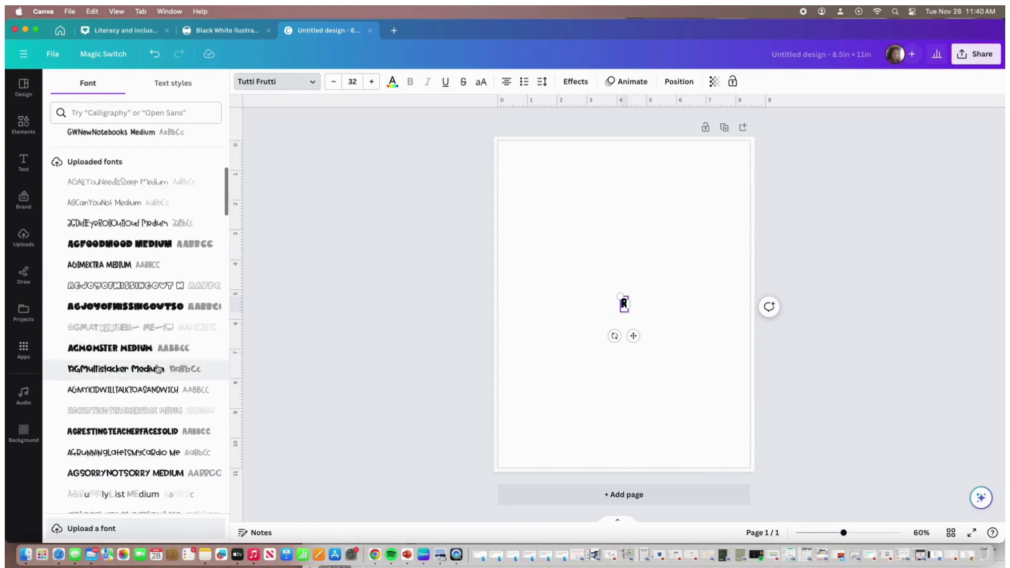
pyautogui.scroll(-20, 158, 369)
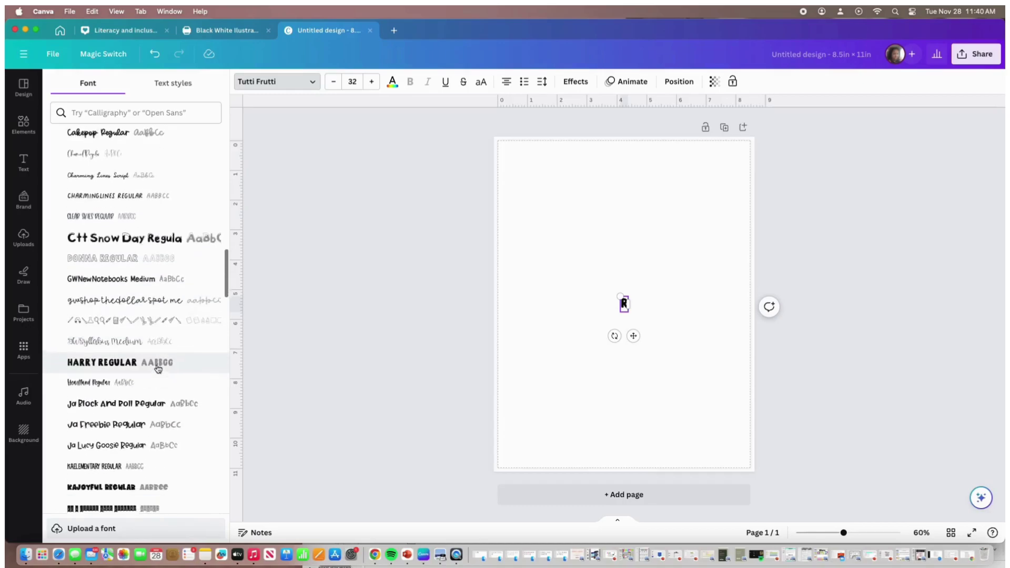
pyautogui.scroll(-20, 157, 369)
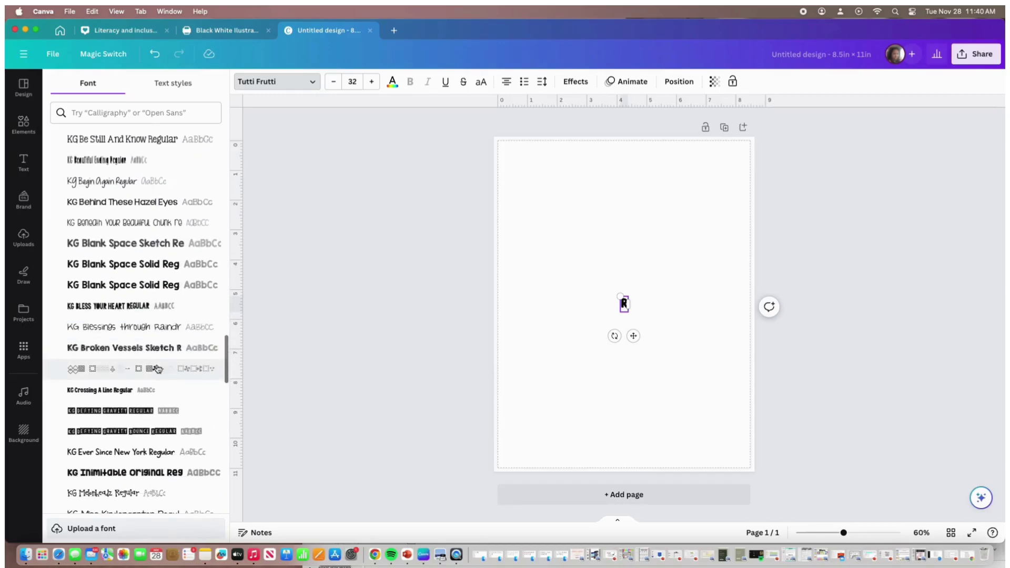
pyautogui.scroll(-20, 157, 369)
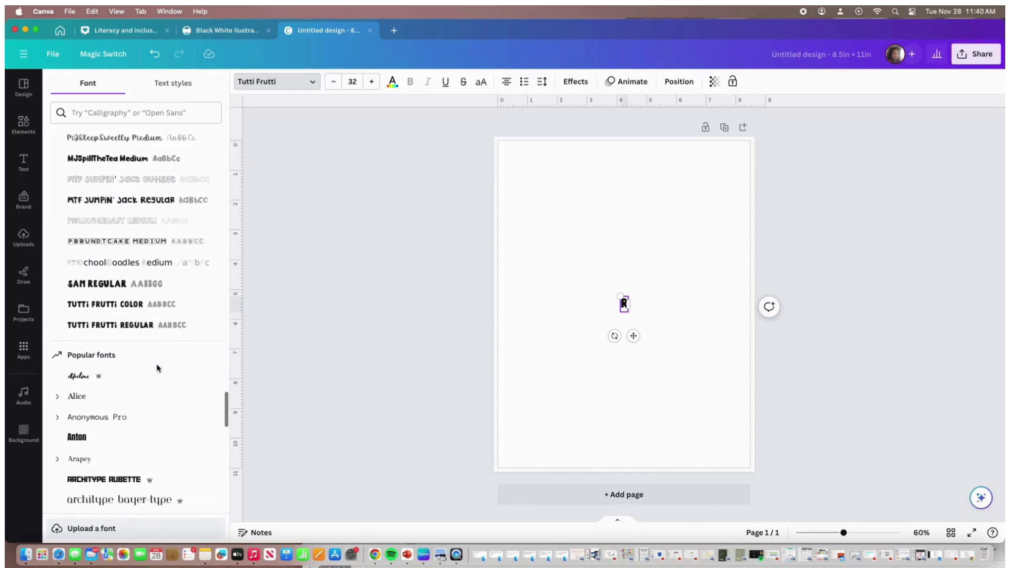
pyautogui.scroll(-2, 158, 369)
pyautogui.scroll(6, 158, 369)
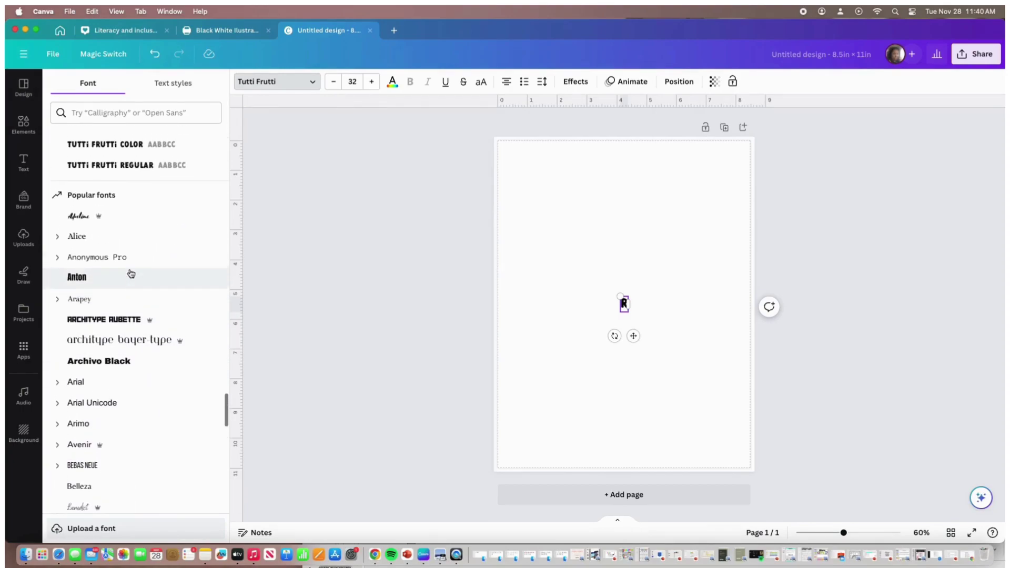
pyautogui.scroll(-13, 131, 273)
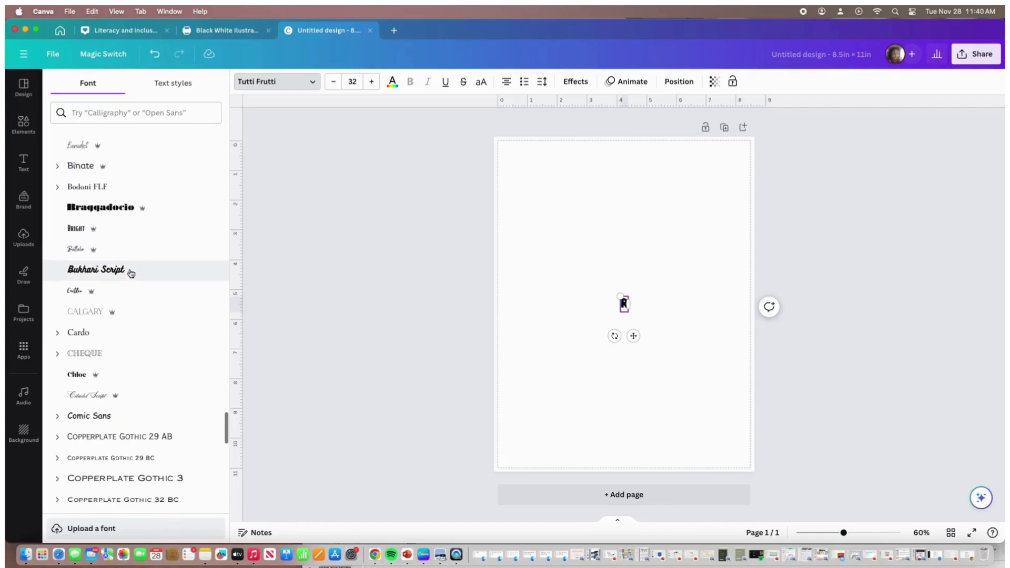
pyautogui.scroll(-9, 131, 274)
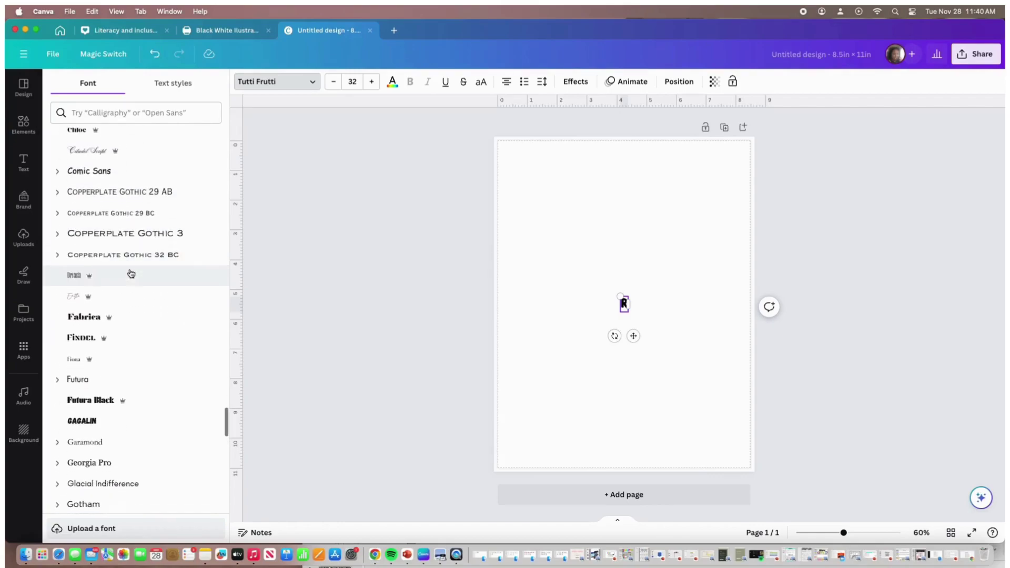
pyautogui.scroll(-3, 131, 274)
pyautogui.scroll(-3, 131, 273)
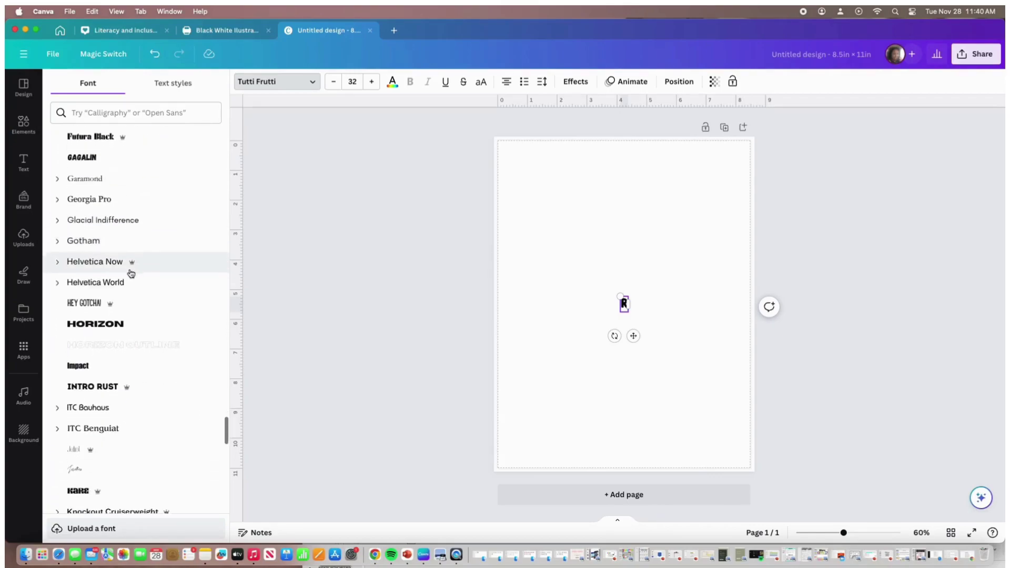
pyautogui.scroll(-4, 132, 273)
pyautogui.scroll(-4, 131, 273)
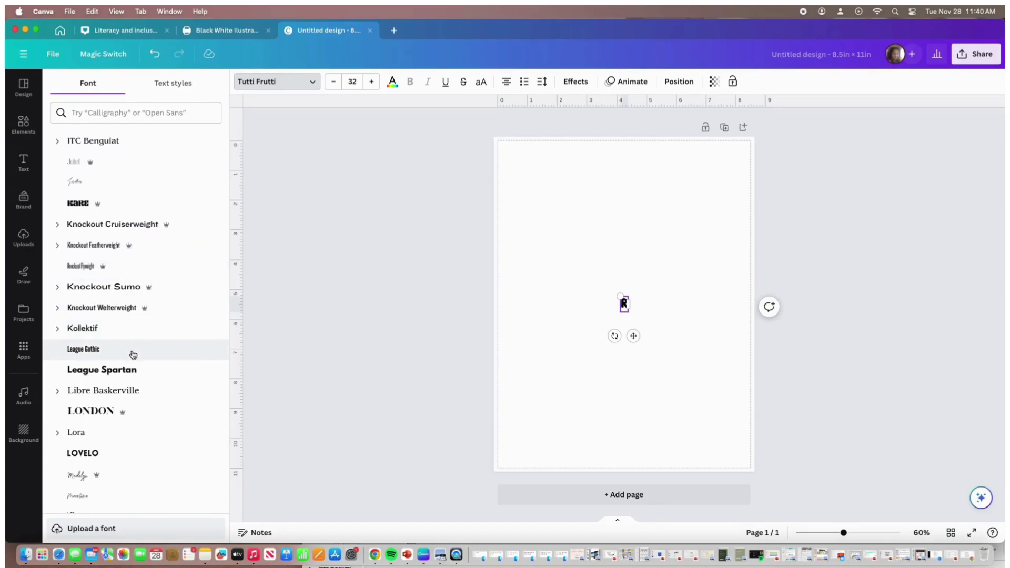
pyautogui.scroll(-9, 124, 363)
pyautogui.scroll(-12, 122, 373)
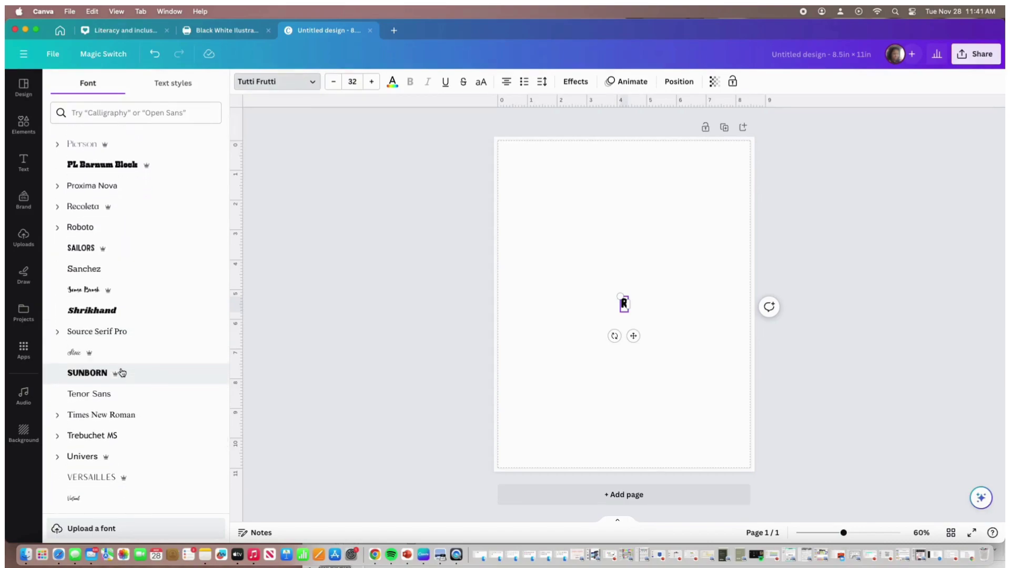
pyautogui.scroll(-10, 122, 373)
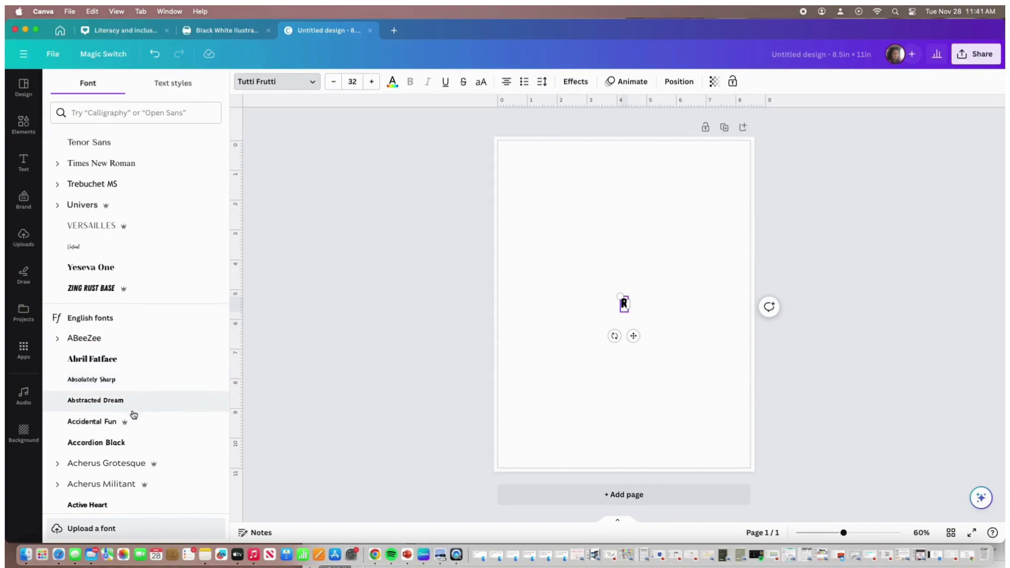
pyautogui.scroll(-14, 124, 419)
pyautogui.scroll(-19, 127, 421)
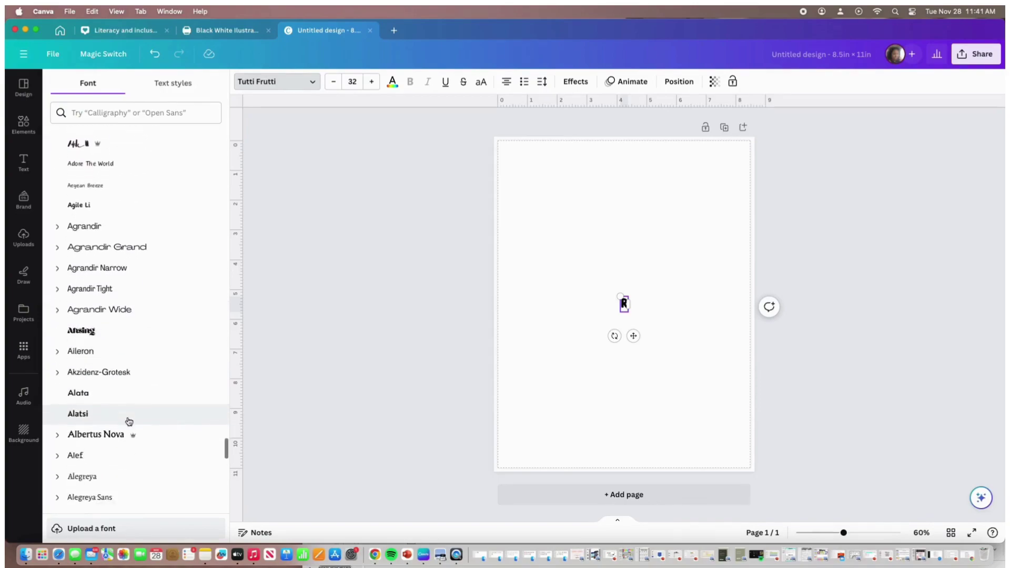
pyautogui.scroll(-20, 132, 421)
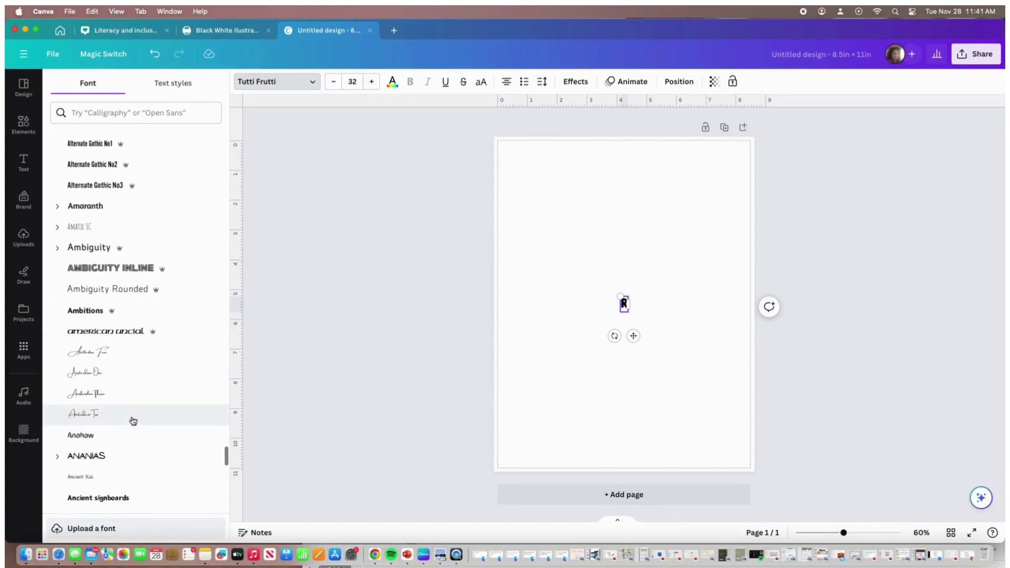
pyautogui.scroll(-7, 135, 421)
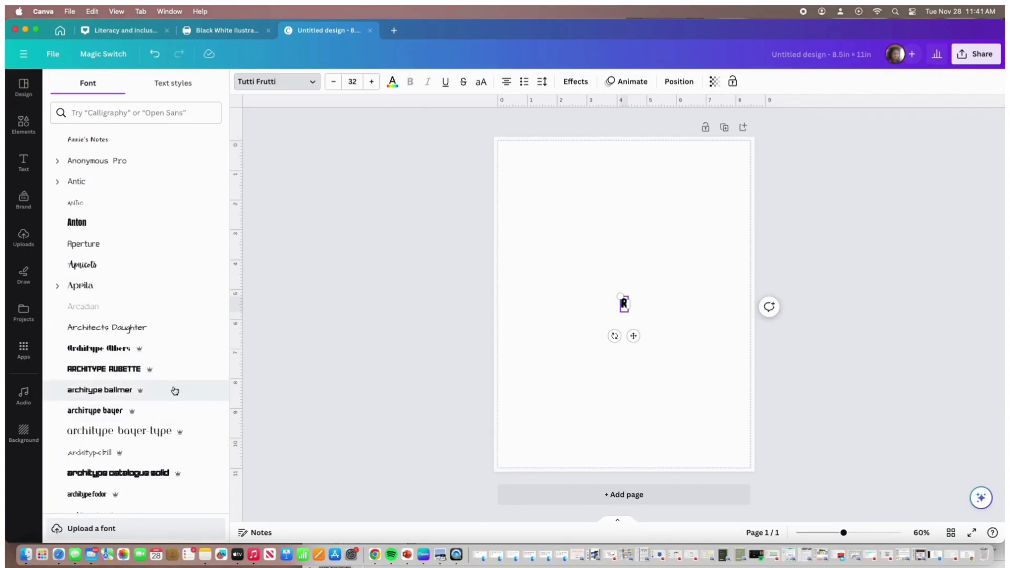
pyautogui.scroll(-14, 166, 389)
pyautogui.scroll(-9, 164, 388)
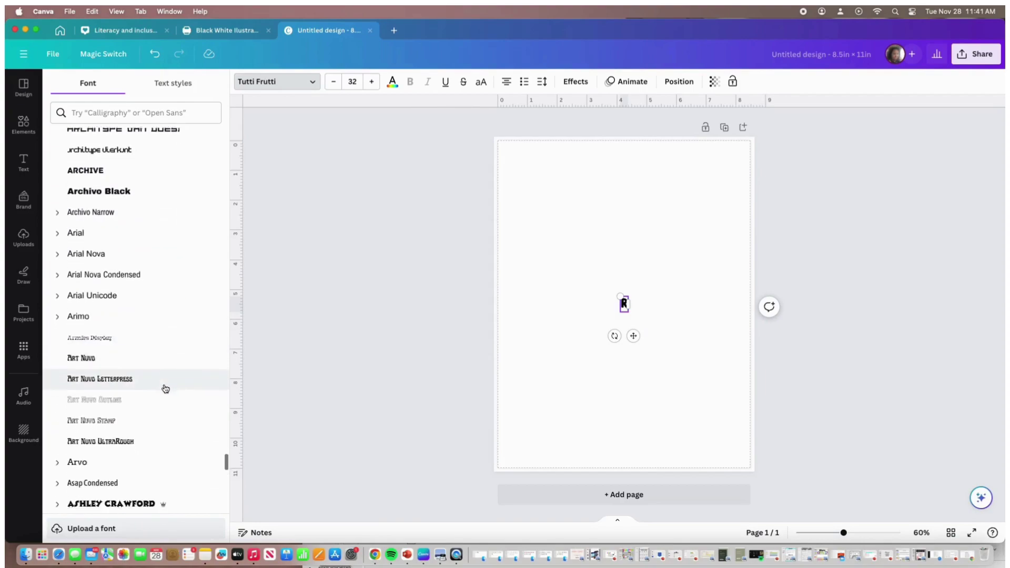
pyautogui.click(169, 83)
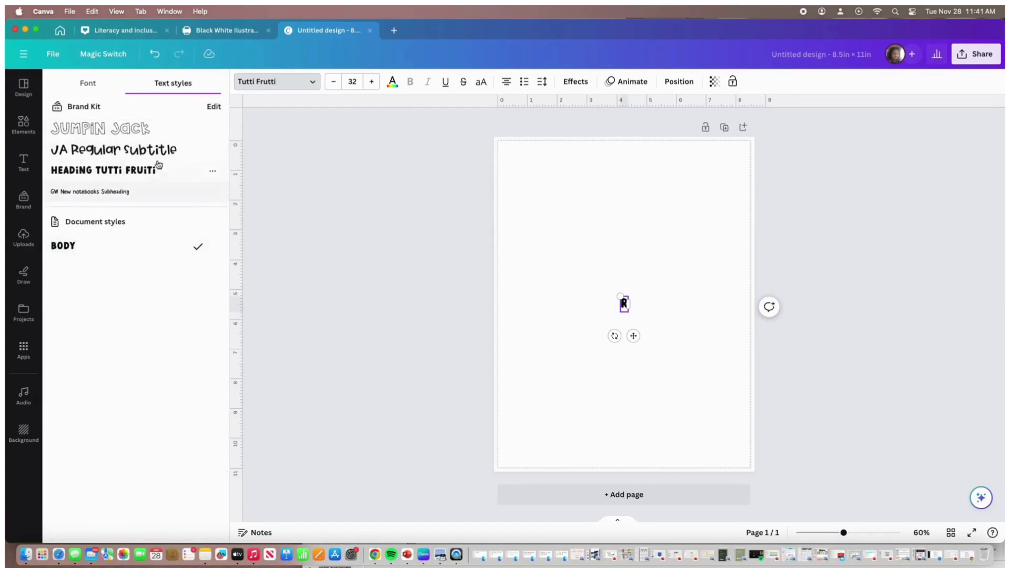
# Search the fonts for "playful" and clear the search.
pyautogui.click(95, 85)
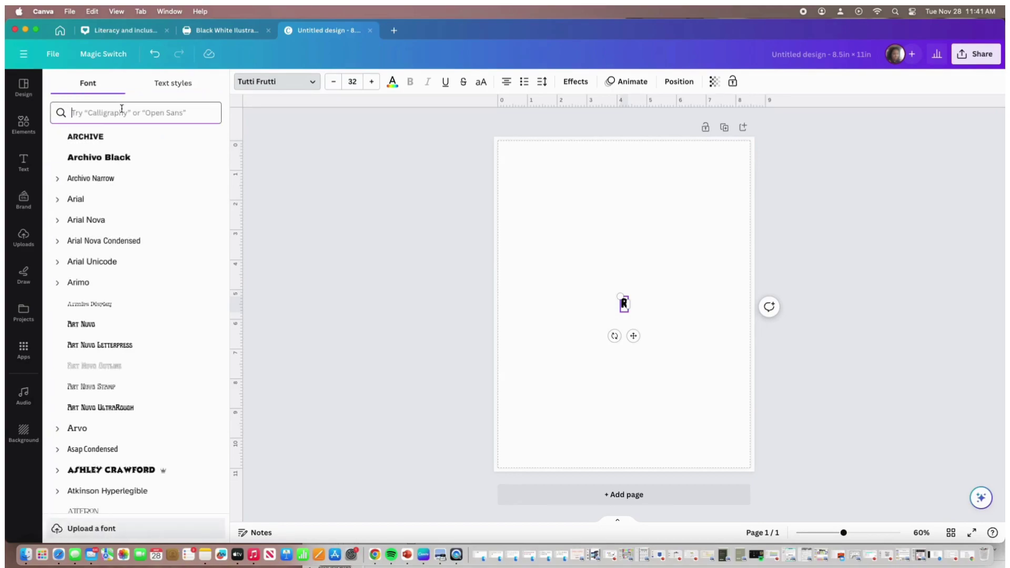
pyautogui.click(121, 110)
pyautogui.write('playful')
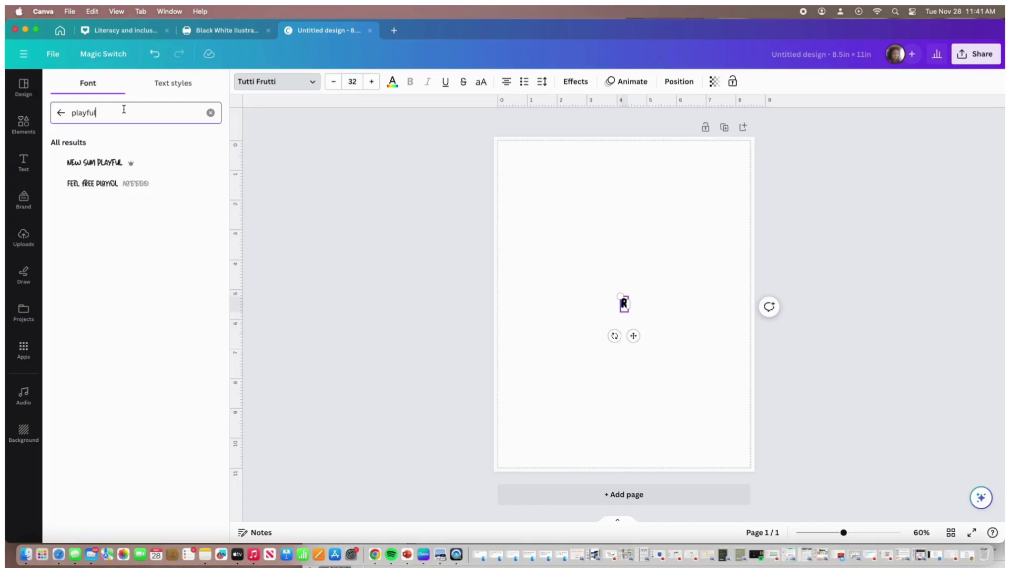
pyautogui.click(211, 115)
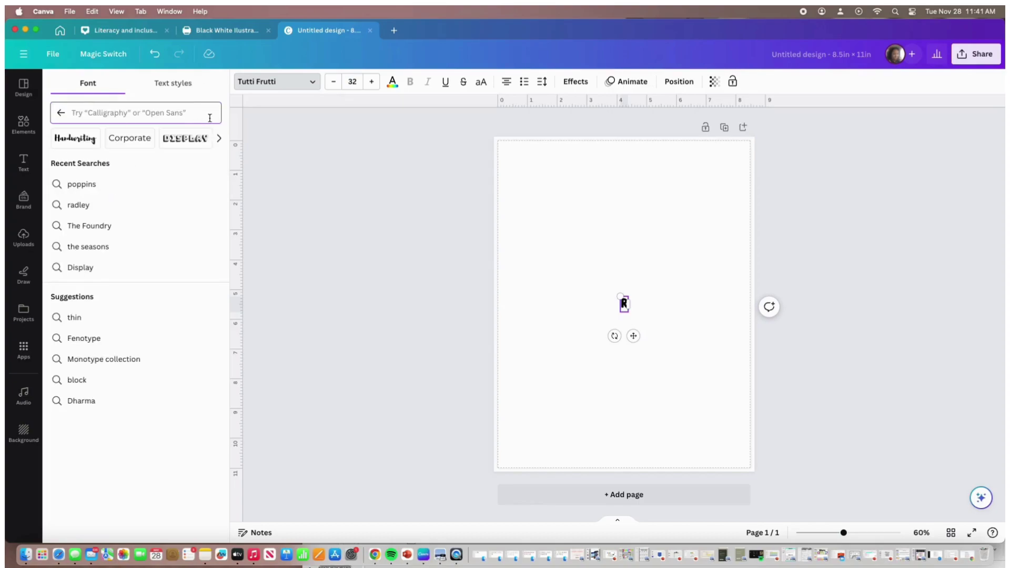
# Filter the fonts by "Display" and examine the matches for a bold letter style.
pyautogui.click(175, 149)
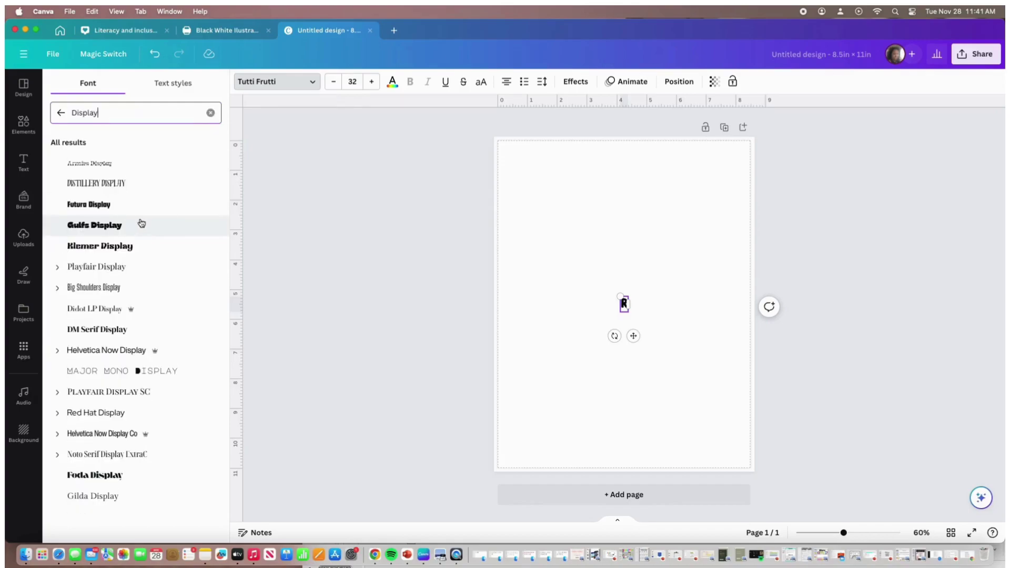
pyautogui.scroll(-2, 145, 226)
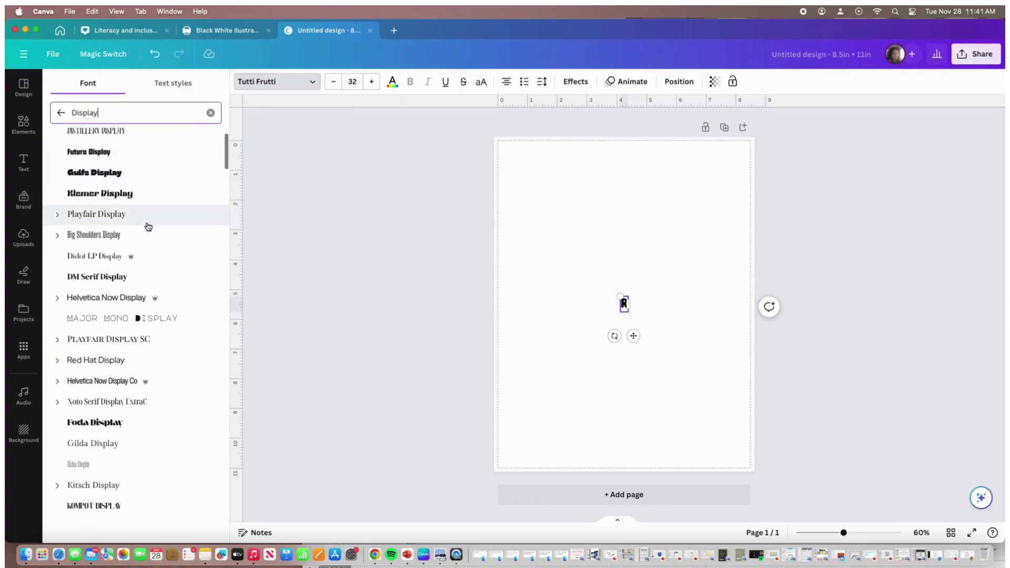
pyautogui.scroll(-3, 148, 227)
pyautogui.scroll(-1, 172, 230)
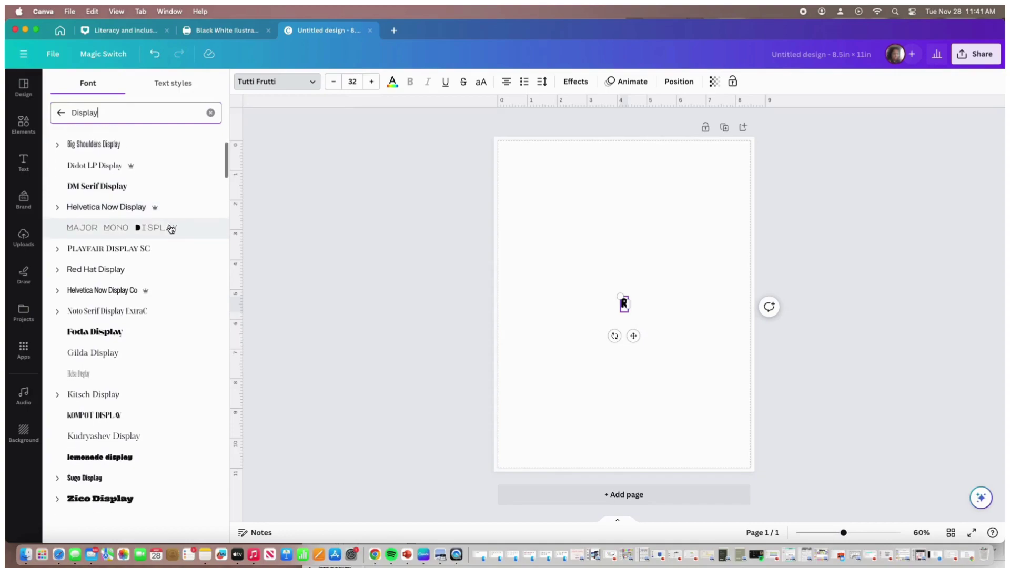
pyautogui.scroll(-10, 171, 230)
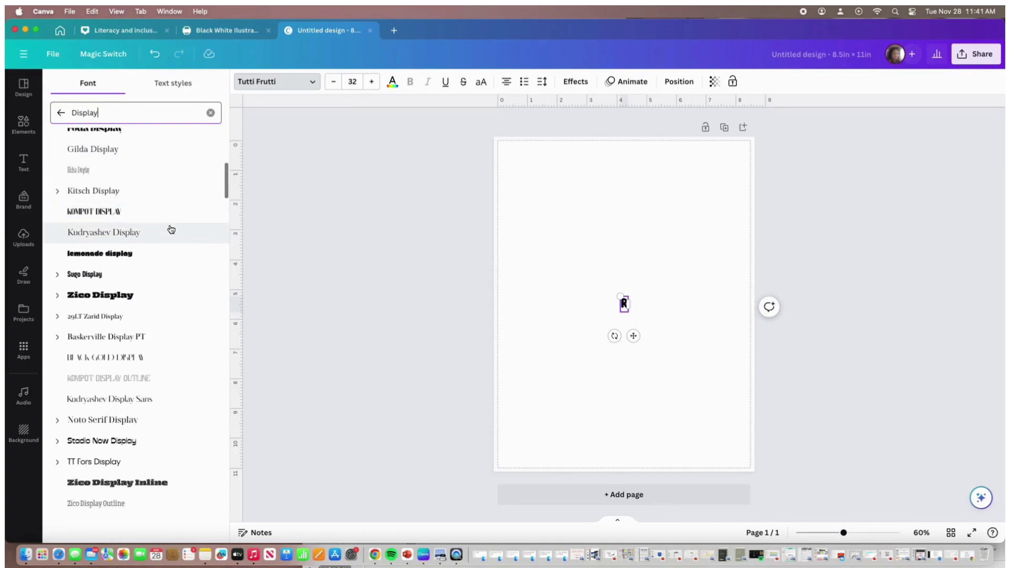
pyautogui.scroll(-4, 171, 230)
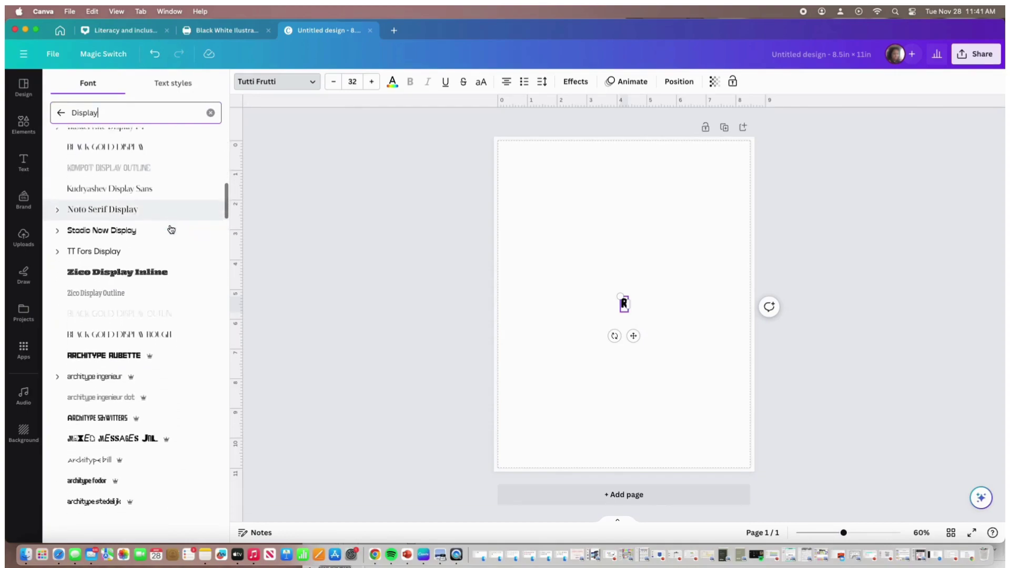
pyautogui.scroll(8, 171, 229)
pyautogui.scroll(6, 171, 229)
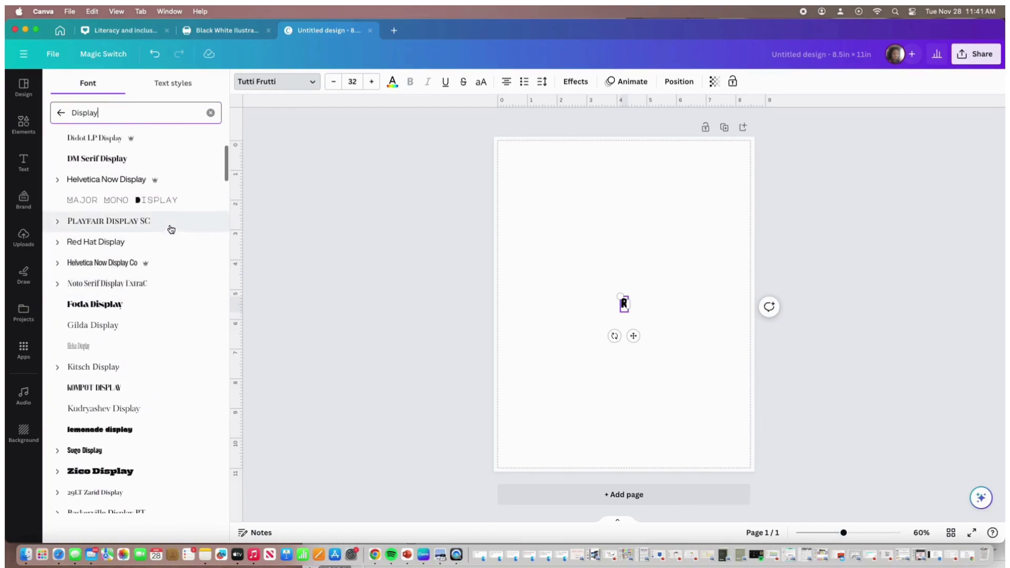
pyautogui.scroll(3, 171, 230)
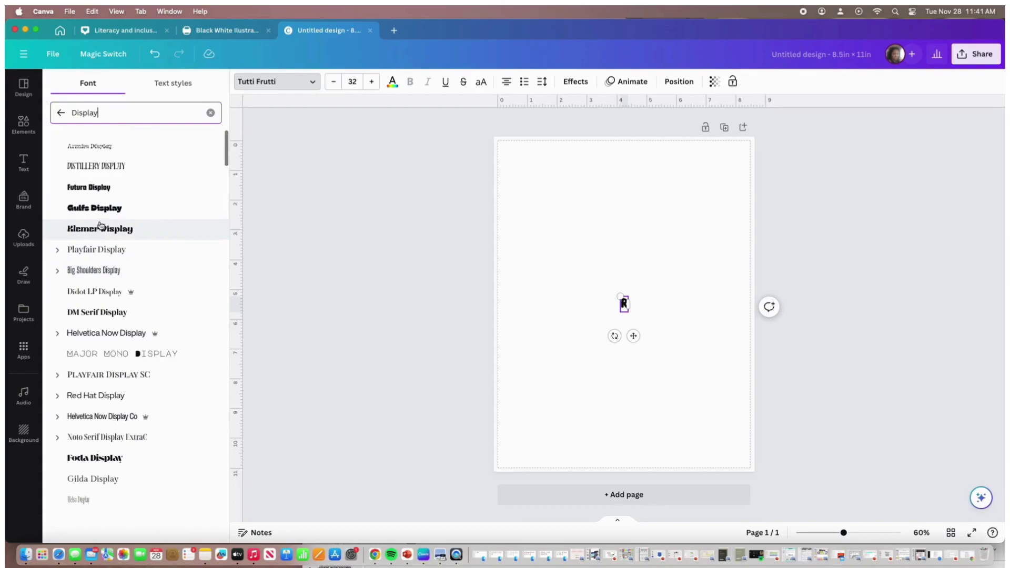
# Try Helvetica Now Display Black on the letter R and replace it with the Playfair Display Black font.
pyautogui.click(56, 337)
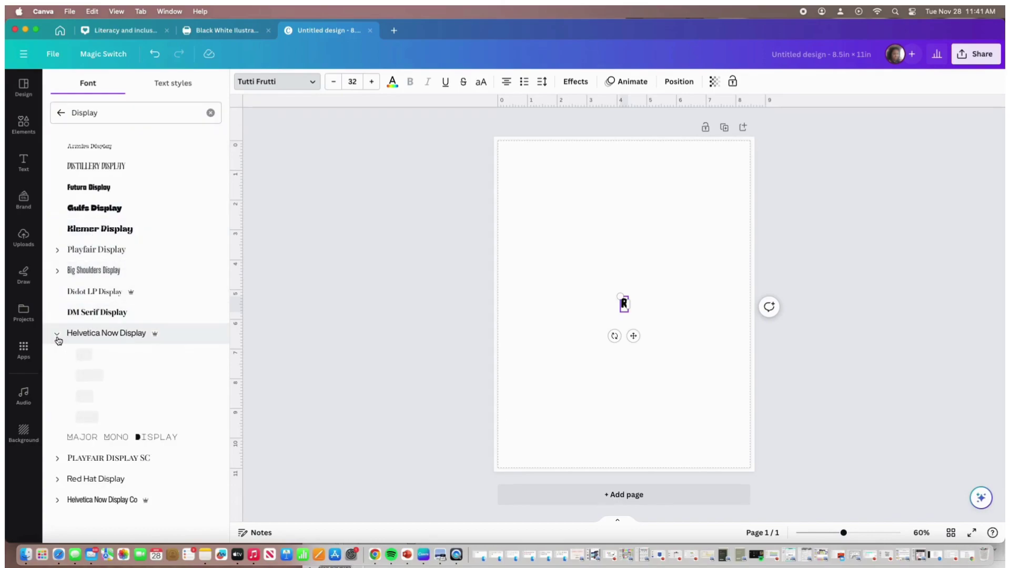
pyautogui.click(77, 415)
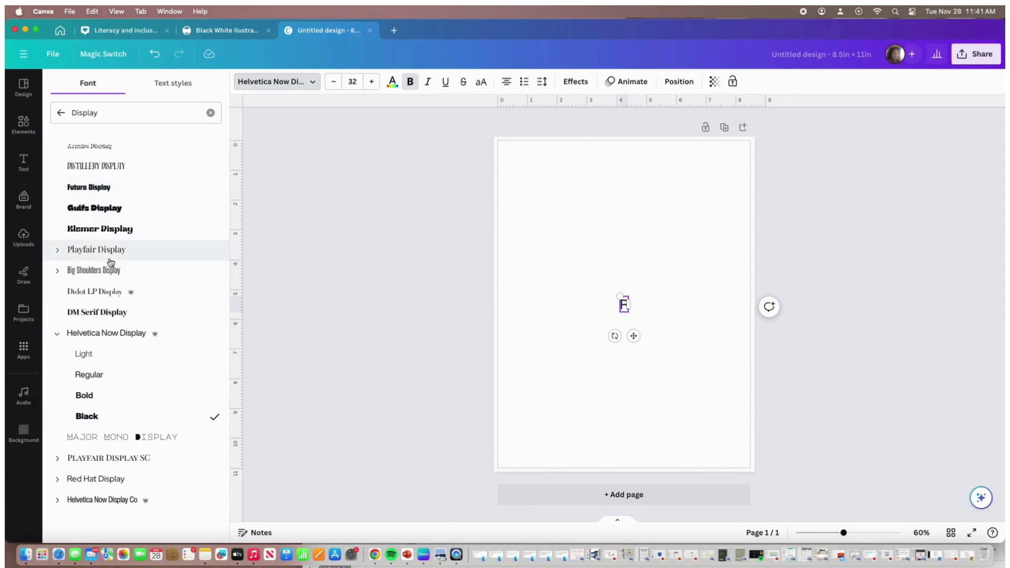
pyautogui.click(57, 250)
pyautogui.click(97, 381)
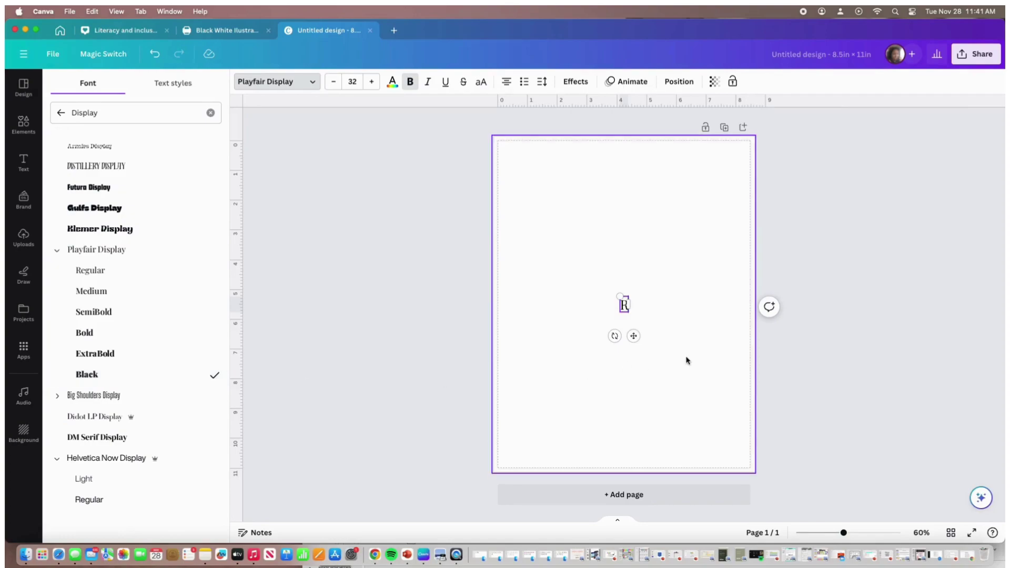
# Set the letter R's font size to 144 and move the letter to the upper part of the page, slightly left of centre.
pyautogui.click(354, 85)
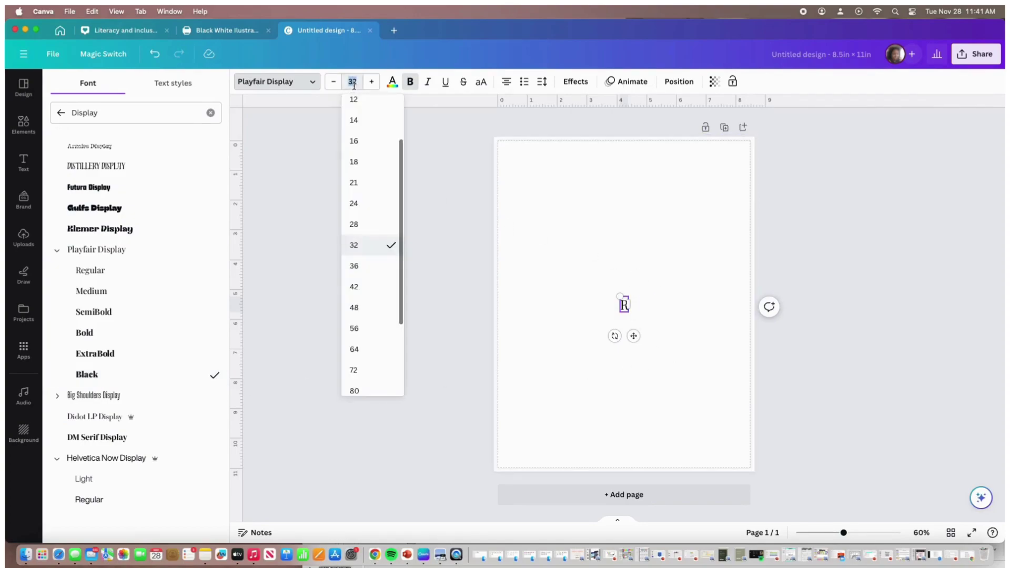
pyautogui.scroll(-3, 379, 244)
pyautogui.click(356, 381)
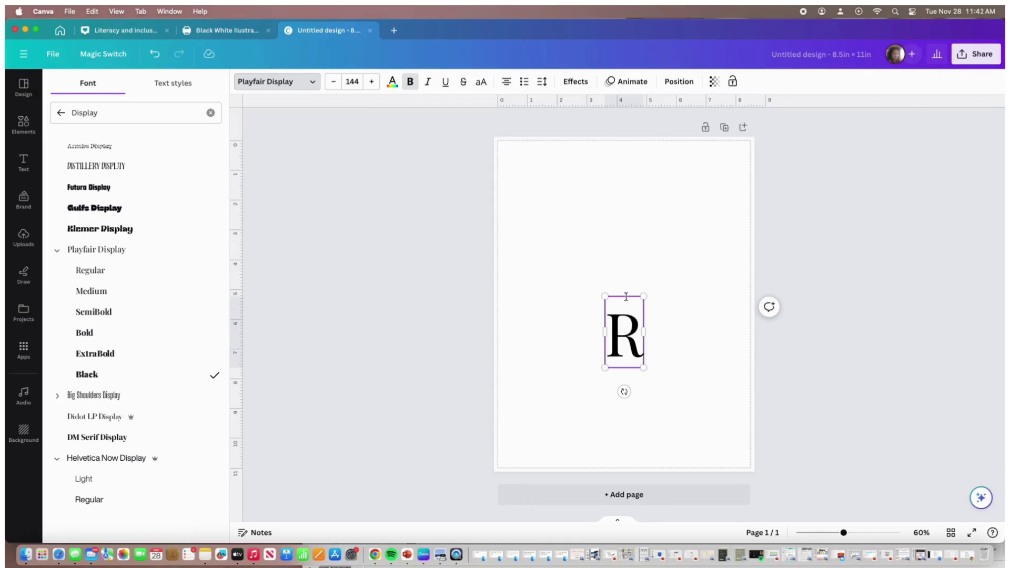
pyautogui.click(615, 262)
pyautogui.click(627, 338)
pyautogui.moveTo(626, 338); pyautogui.dragTo(589, 245)
# Set the letter R's font size to 300 and scale the letter up further to a size of about 506.
pyautogui.click(354, 81)
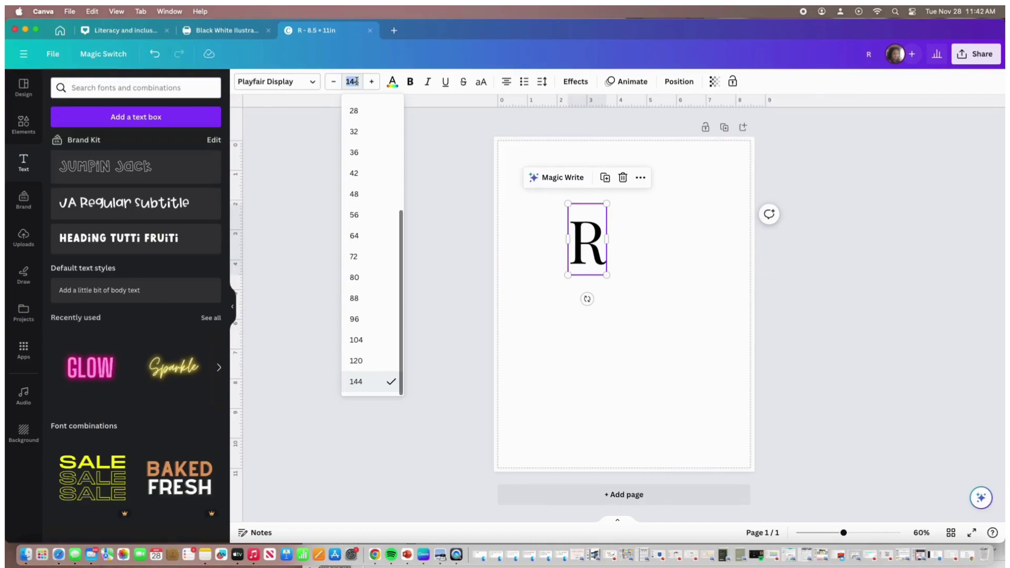
pyautogui.write('300')
pyautogui.press('Return')
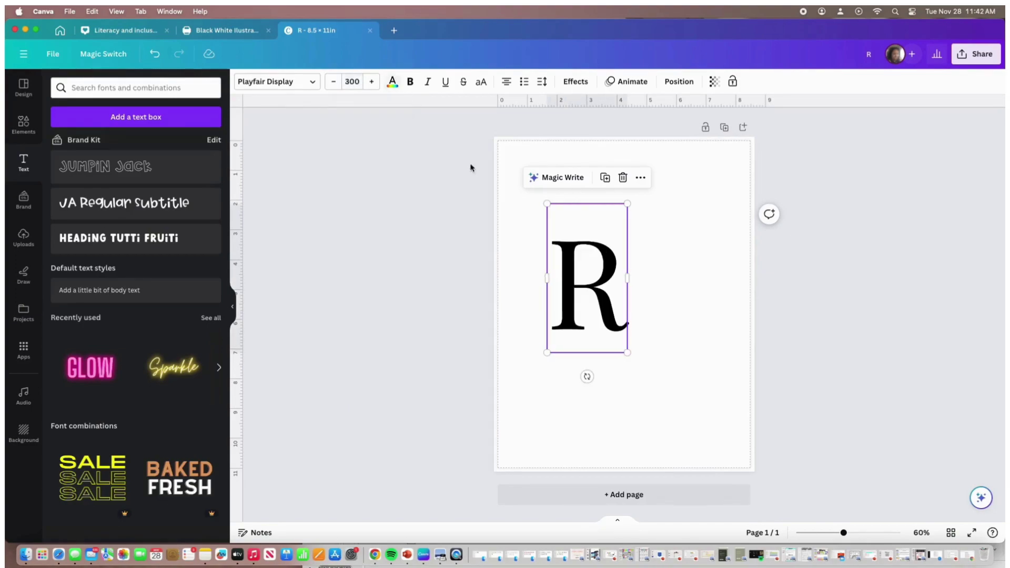
pyautogui.moveTo(627, 353); pyautogui.dragTo(712, 412)
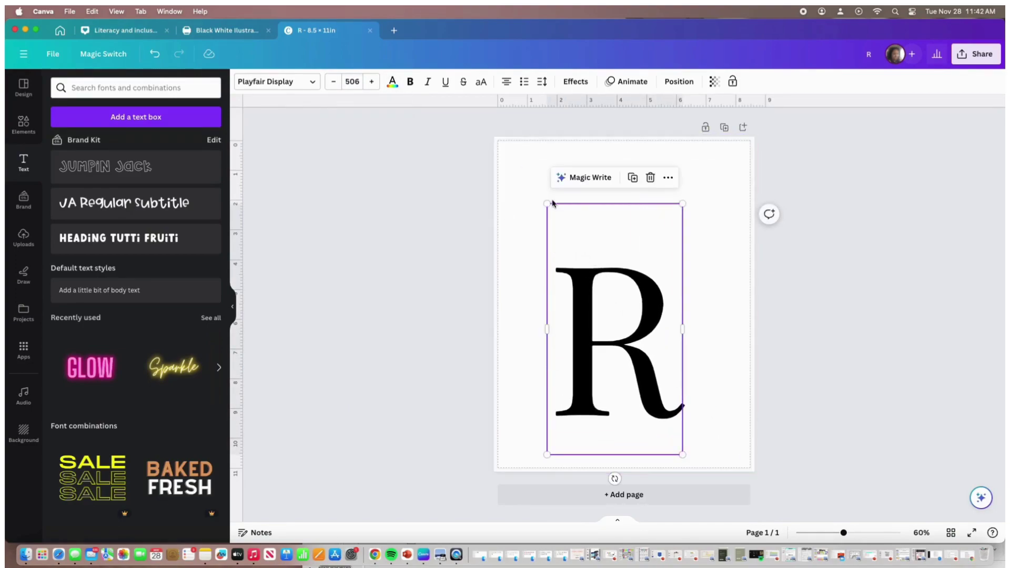
# Scale the letter R up to a size of about 652 and shift it slightly left of the page's centre.
pyautogui.moveTo(542, 196); pyautogui.dragTo(511, 152)
pyautogui.moveTo(640, 288); pyautogui.dragTo(652, 282)
pyautogui.moveTo(697, 450)
pyautogui.mouseDown()
pyautogui.moveTo(710, 458)
pyautogui.moveTo(704, 464)
pyautogui.mouseUp()
pyautogui.moveTo(536, 149); pyautogui.dragTo(529, 140)
pyautogui.moveTo(642, 192); pyautogui.dragTo(653, 191)
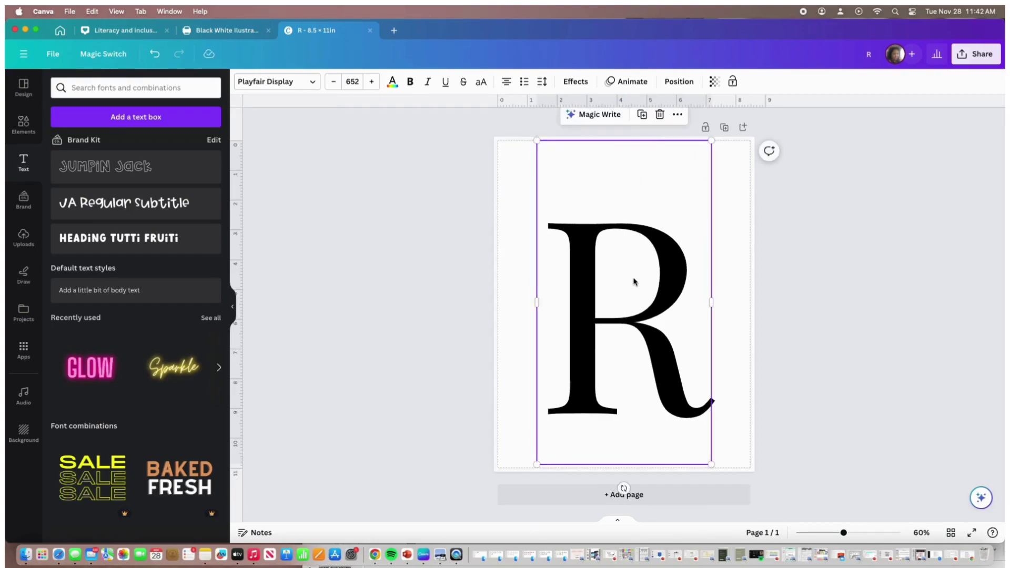
pyautogui.moveTo(634, 281); pyautogui.dragTo(615, 278)
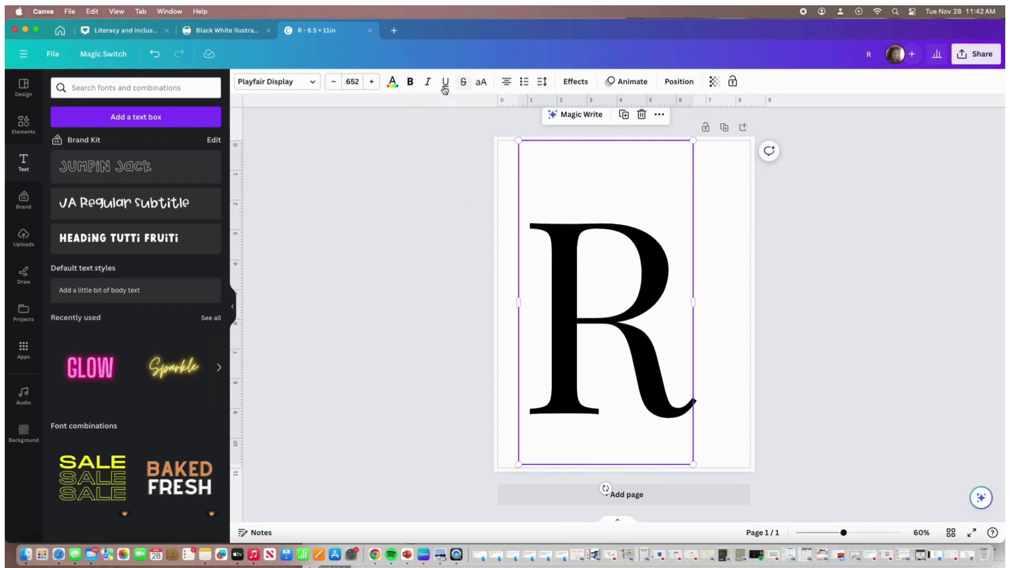
# Make the letter R bold and colour it with the first pink of the muted rainbow palette.
pyautogui.click(411, 82)
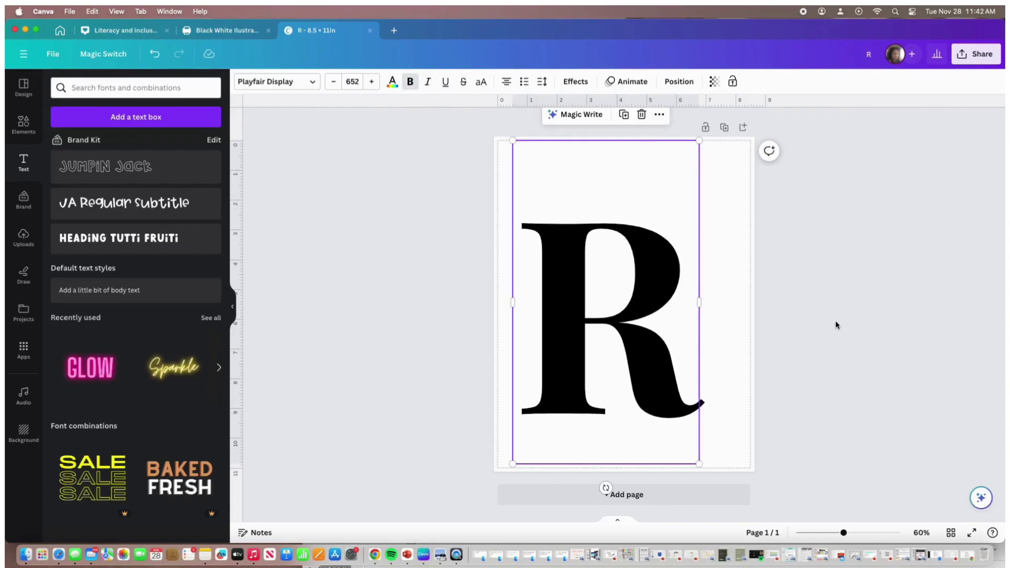
pyautogui.click(393, 83)
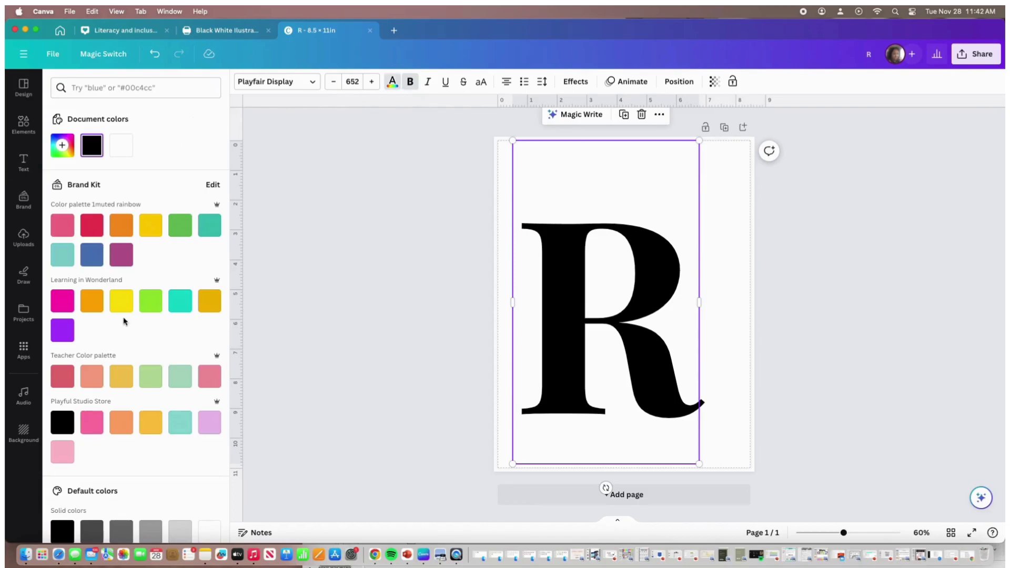
pyautogui.scroll(-3, 125, 315)
pyautogui.scroll(3, 127, 327)
pyautogui.click(62, 227)
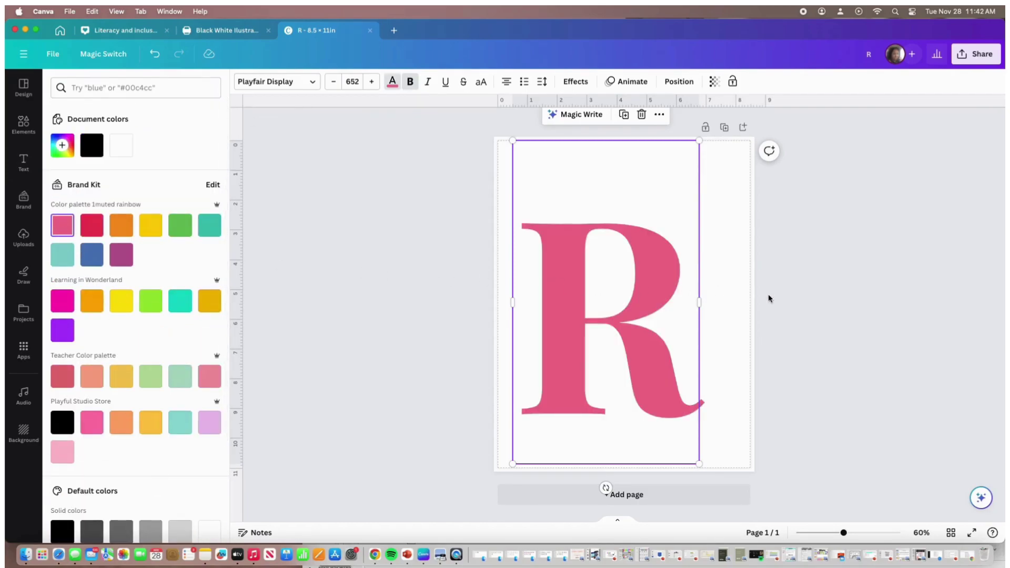
pyautogui.press('Escape')
# Add the uploaded egg-with-glasses image to the page and move it over the right side of the letter R.
pyautogui.click(24, 238)
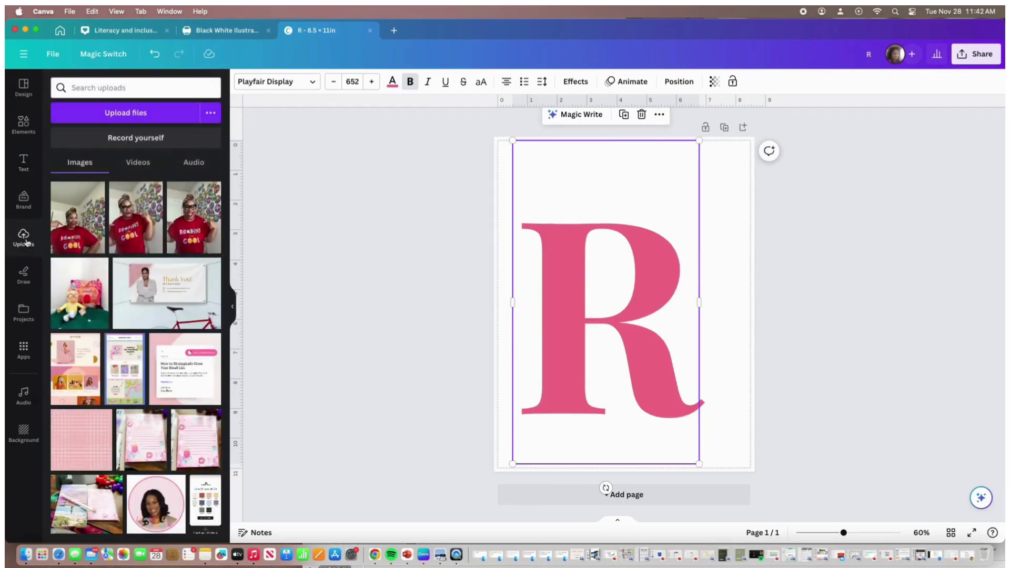
pyautogui.scroll(-10, 131, 285)
pyautogui.scroll(-5, 131, 286)
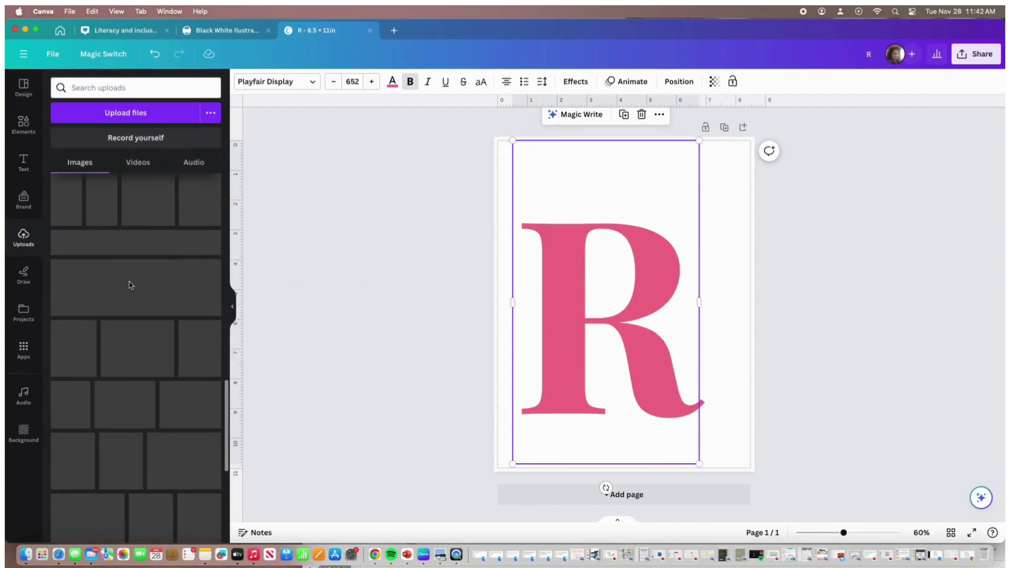
pyautogui.scroll(-5, 132, 284)
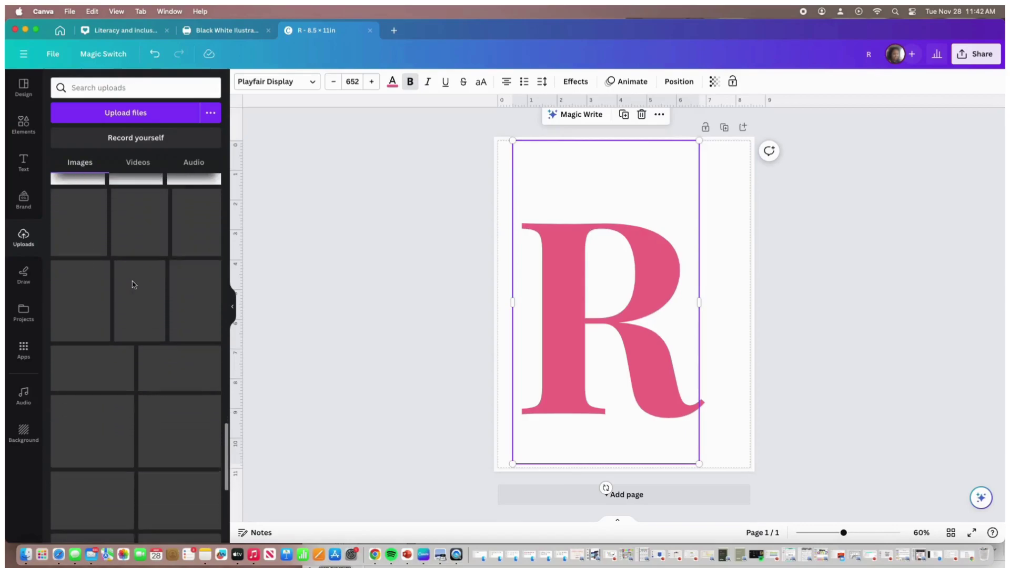
pyautogui.scroll(-5, 133, 286)
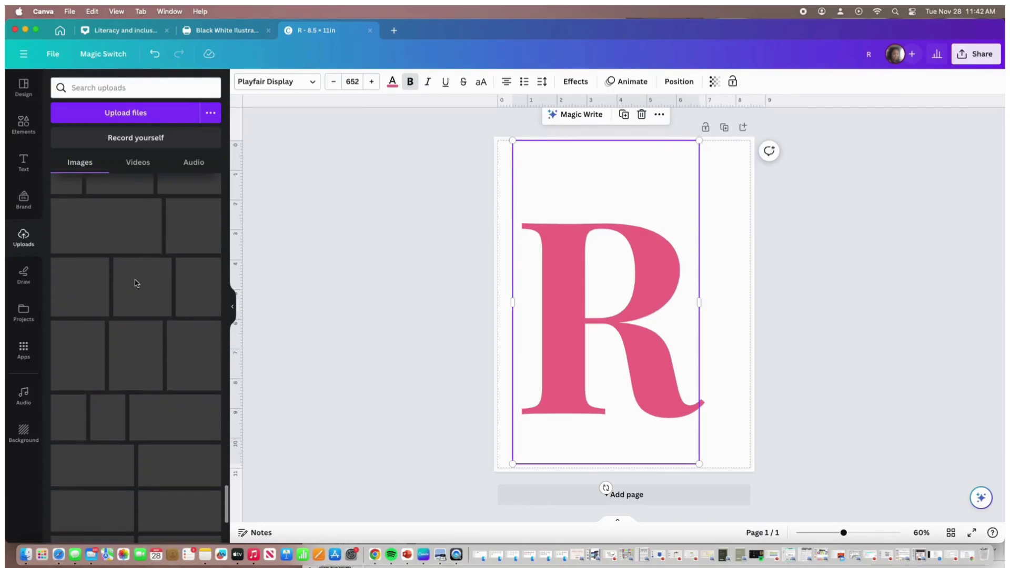
pyautogui.scroll(-4, 136, 284)
pyautogui.scroll(-6, 136, 285)
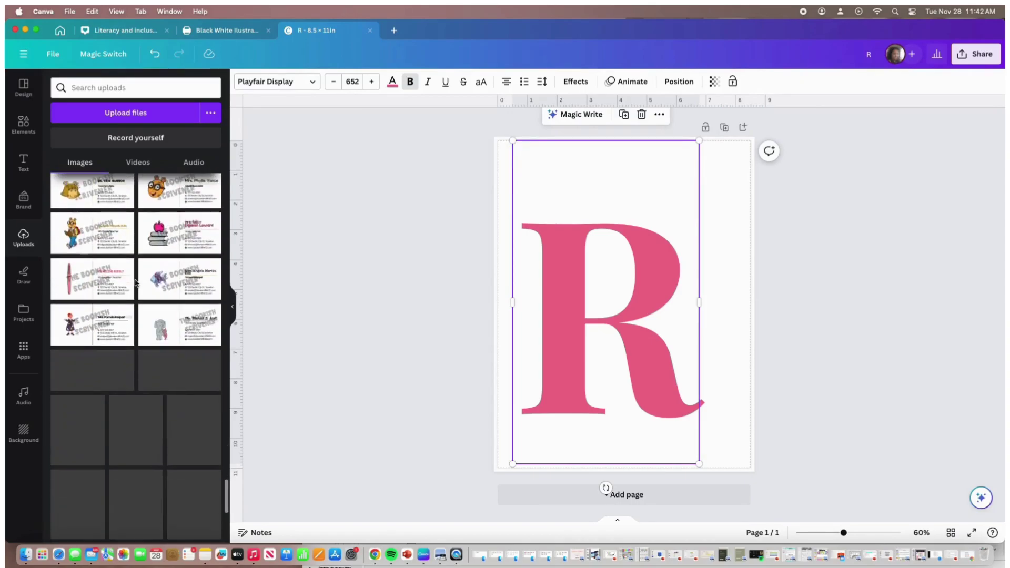
pyautogui.scroll(-2, 136, 284)
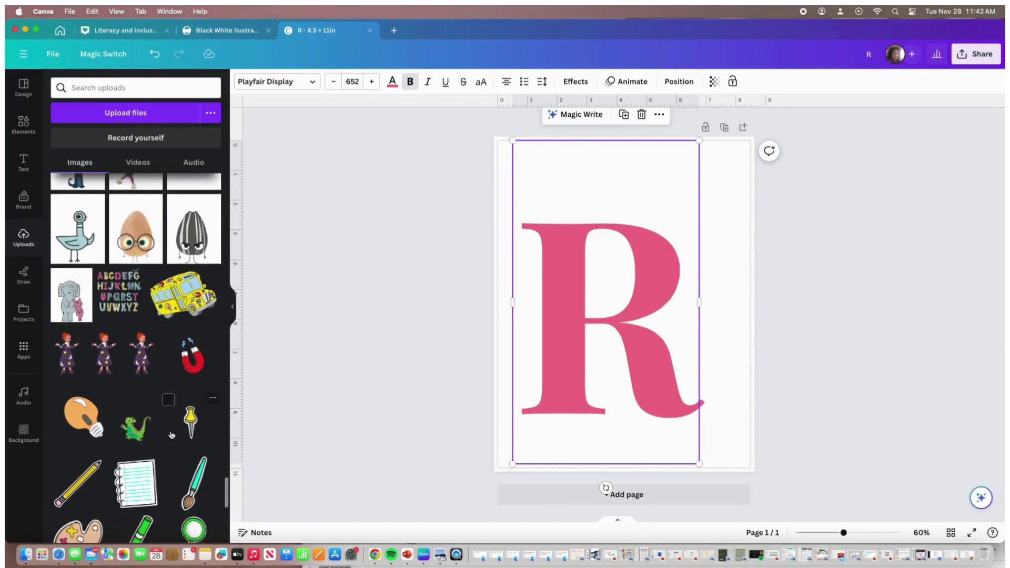
pyautogui.scroll(-3, 93, 350)
pyautogui.scroll(5, 158, 429)
pyautogui.scroll(2, 158, 429)
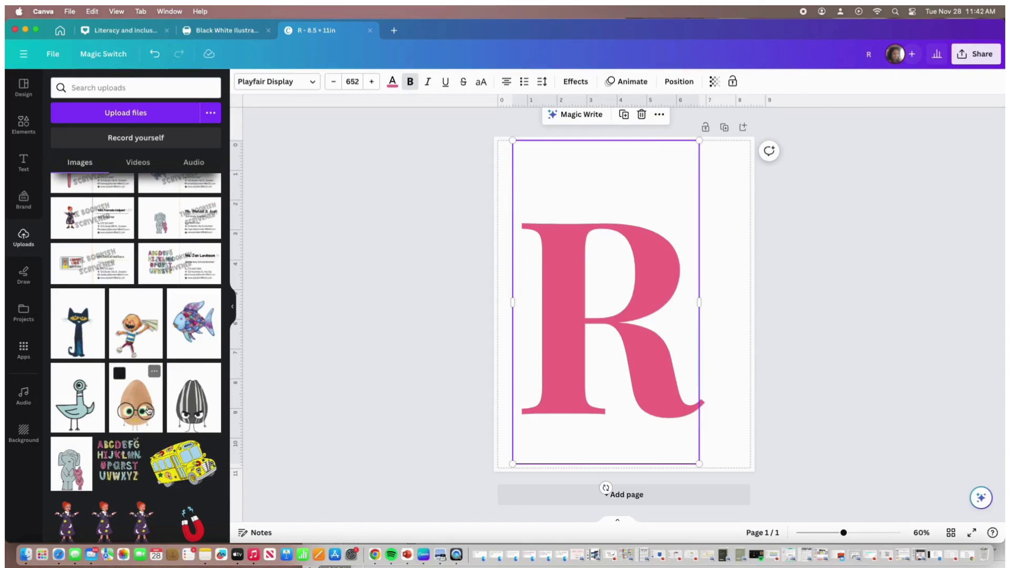
pyautogui.click(144, 410)
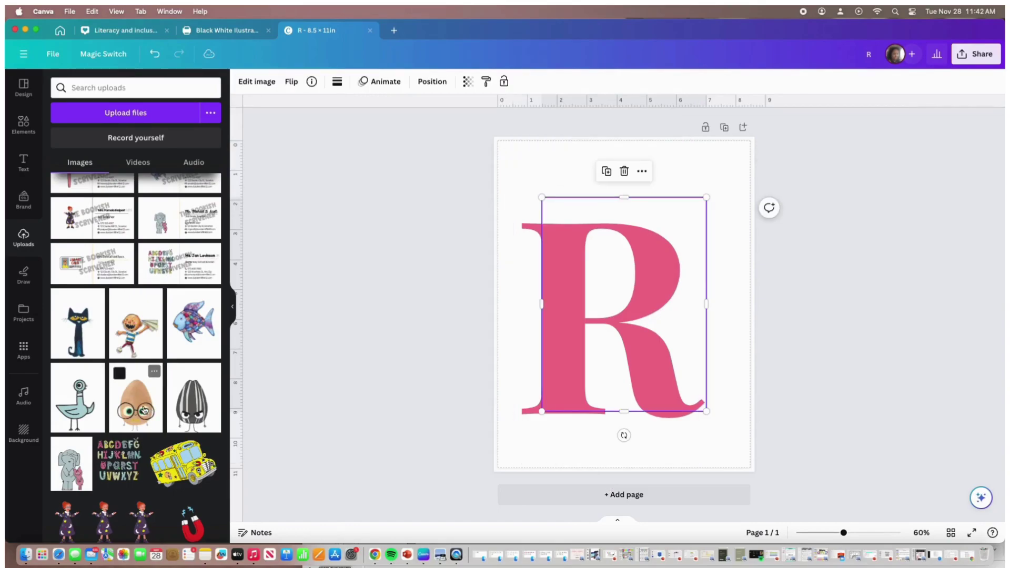
pyautogui.moveTo(658, 337); pyautogui.dragTo(703, 330)
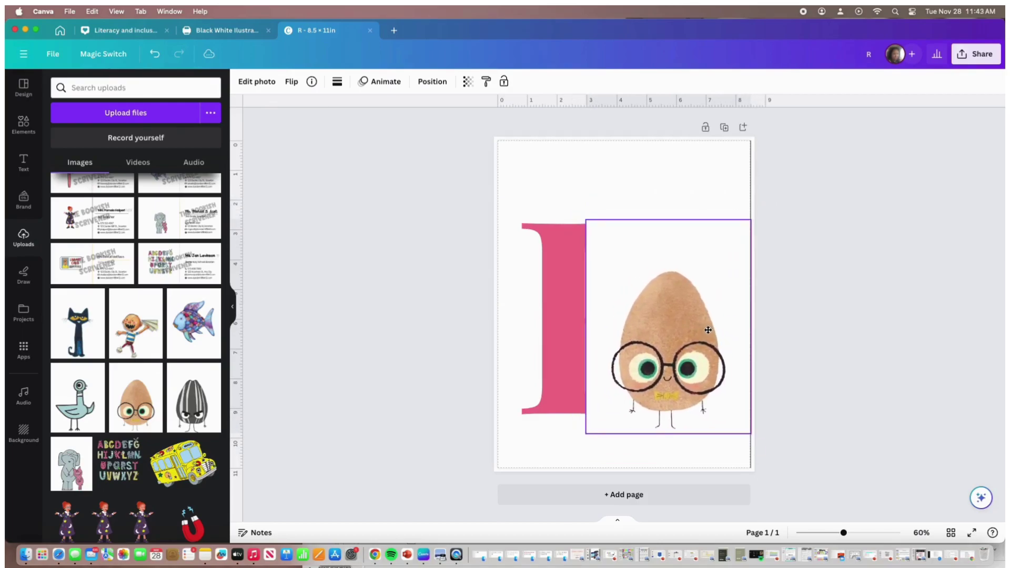
# Remove the egg image's background, scale it down to about 3 in wide and place it at the letter R's leg.
pyautogui.click(249, 82)
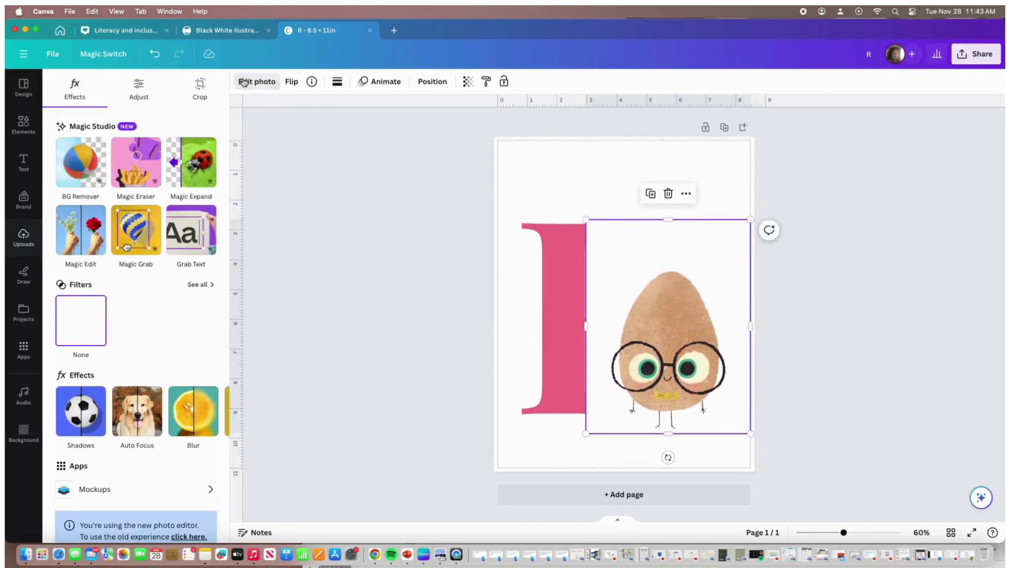
pyautogui.click(63, 173)
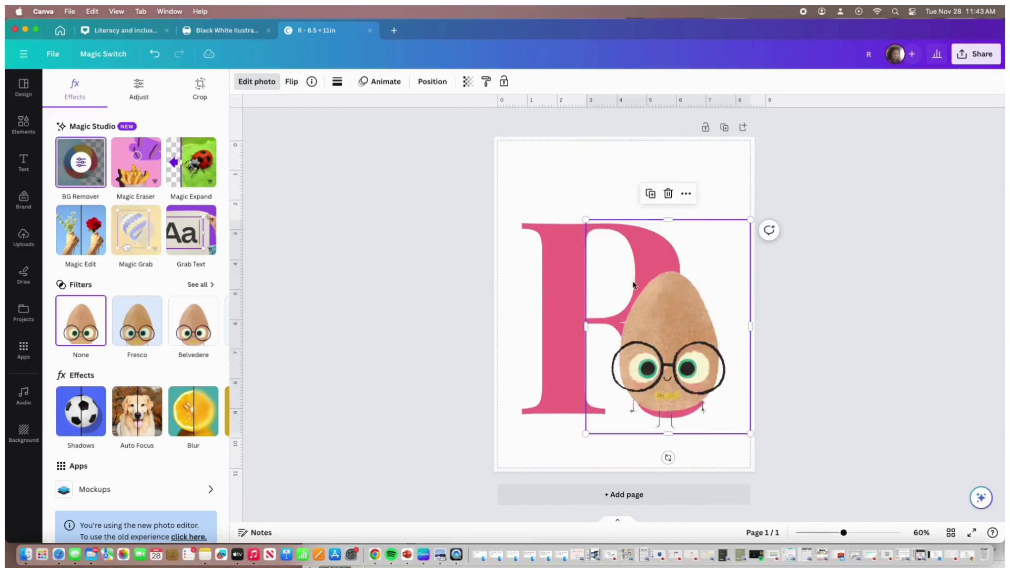
pyautogui.moveTo(585, 219); pyautogui.dragTo(658, 326)
pyautogui.moveTo(730, 387); pyautogui.dragTo(722, 351)
pyautogui.click(658, 450)
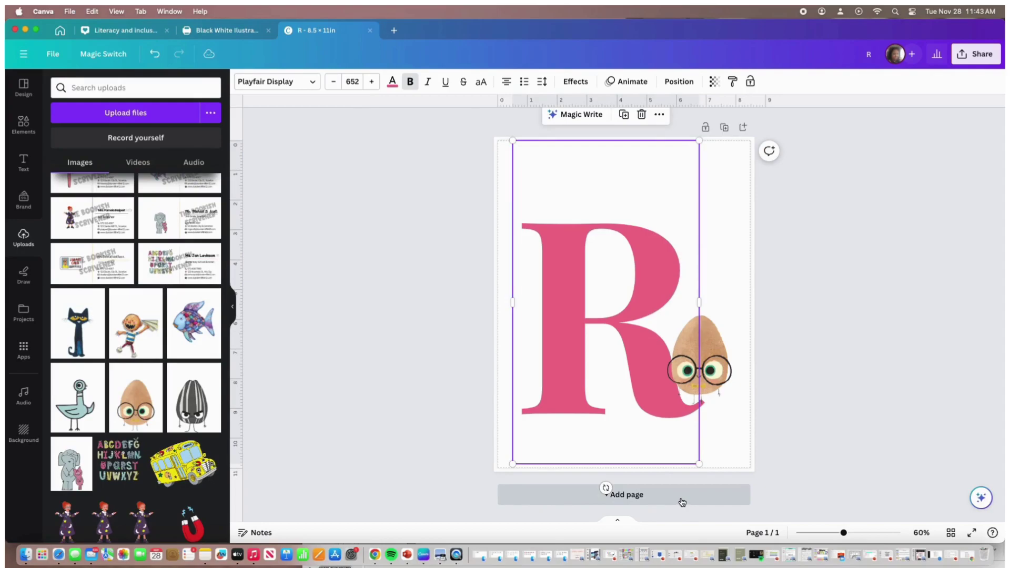
# Duplicate the letter R page and delete the egg image from the copy.
pyautogui.click(725, 128)
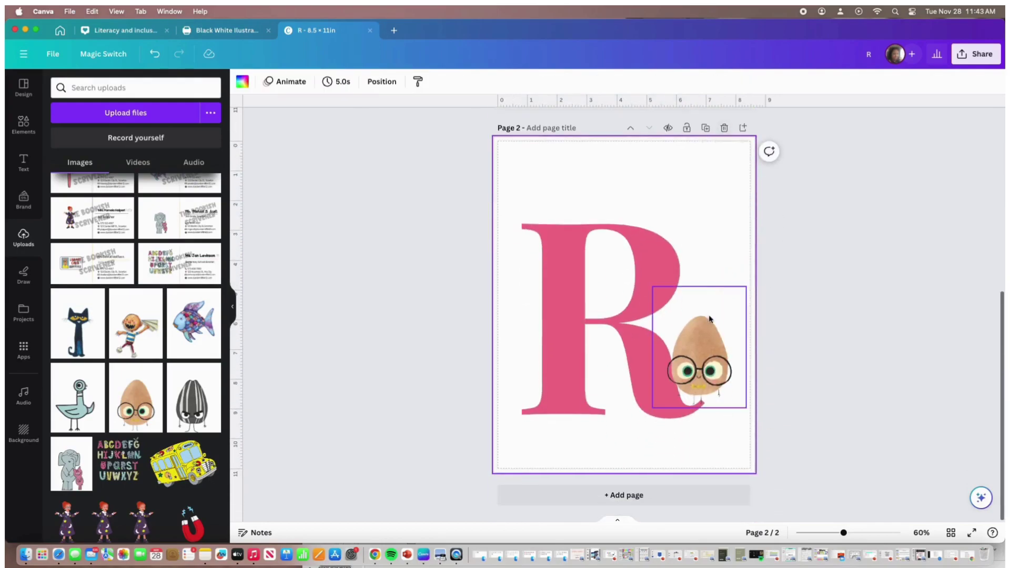
pyautogui.click(699, 351)
pyautogui.press('Delete')
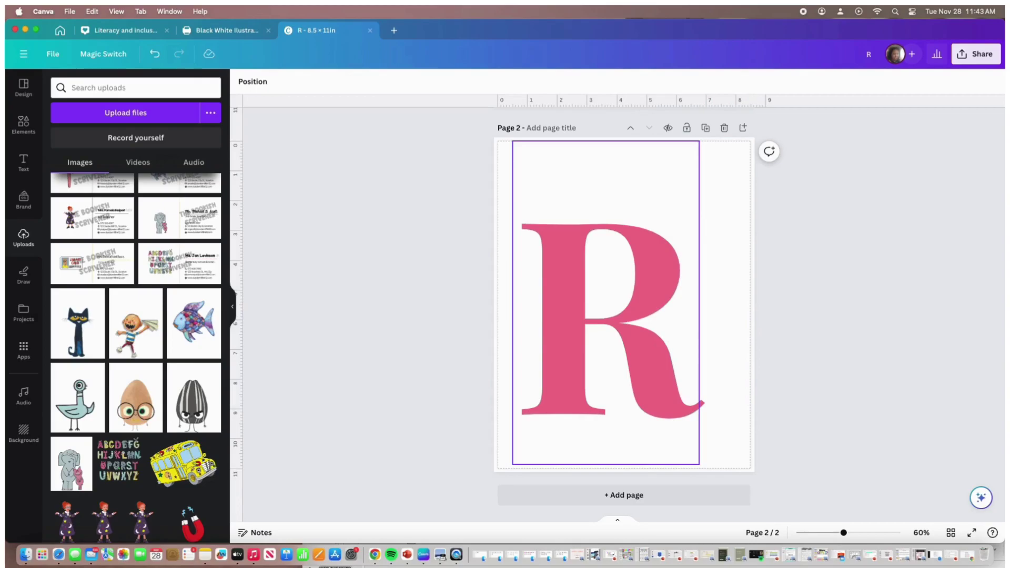
# Replace the letter R on page 2 with the letter E.
pyautogui.click(613, 276)
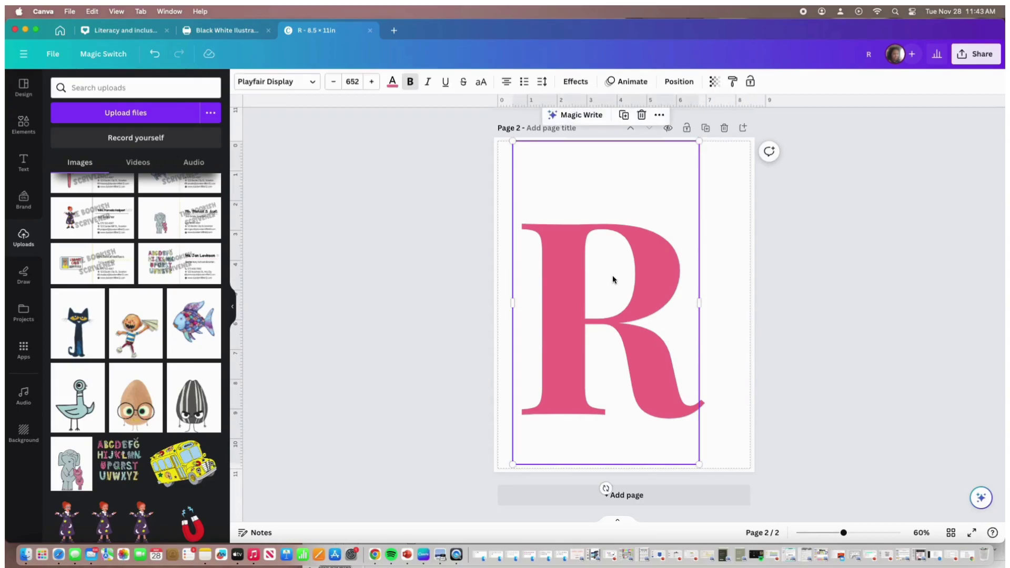
pyautogui.click(613, 276)
pyautogui.write('E')
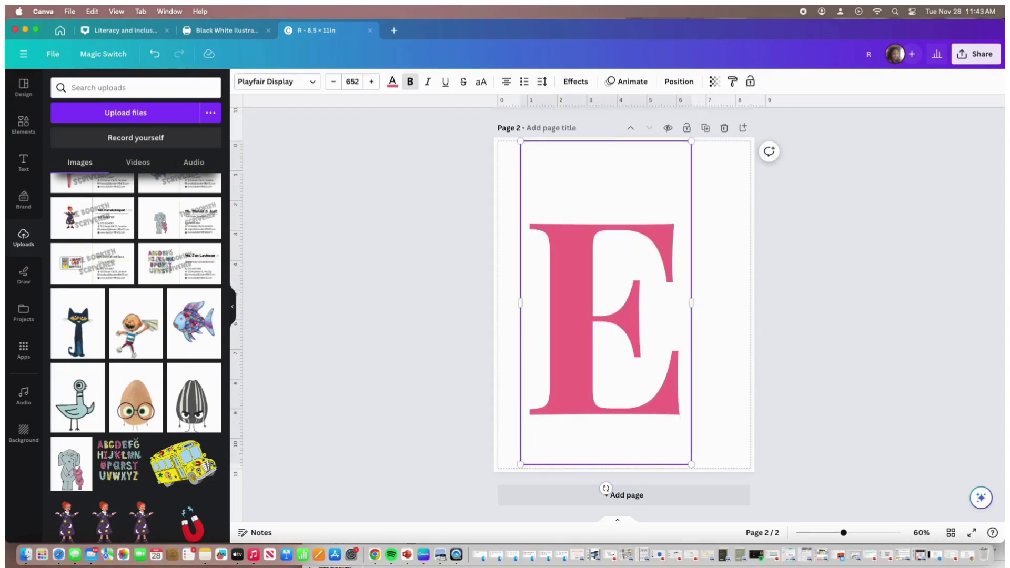
pyautogui.click(392, 82)
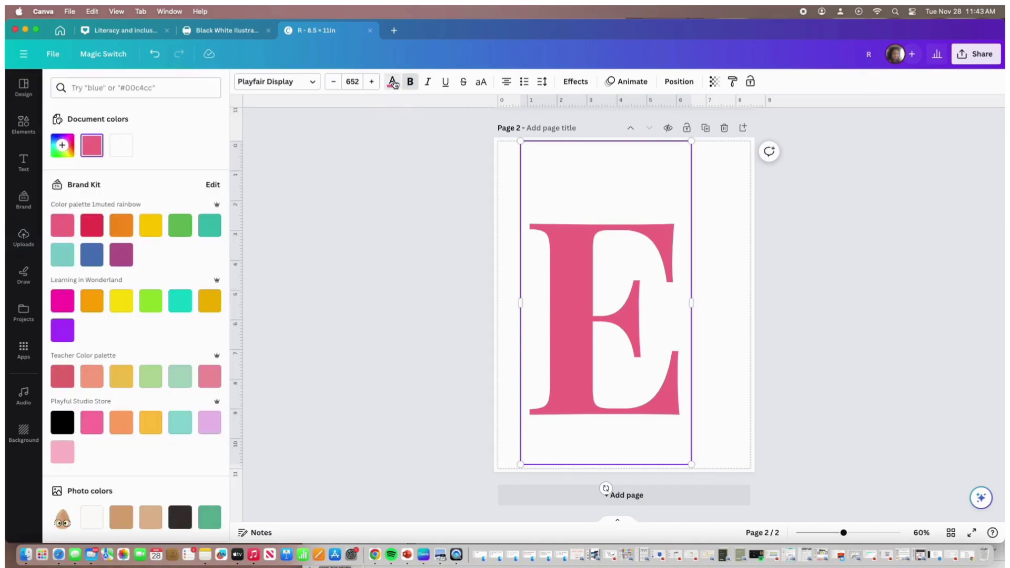
pyautogui.click(119, 226)
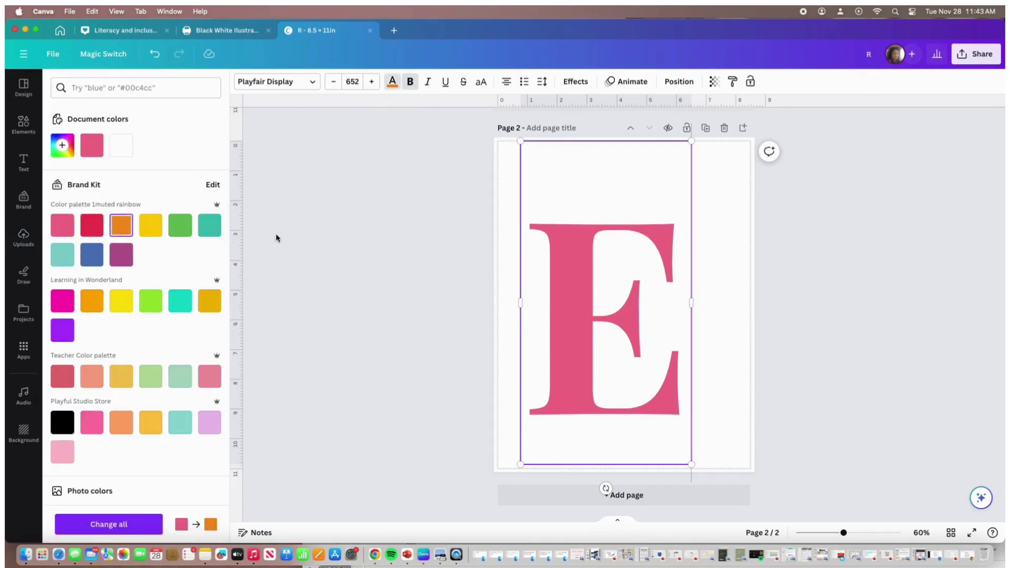
pyautogui.press('Escape')
# Recolour the letter E on page 2 with the orange of the muted rainbow palette.
pyautogui.doubleClick(554, 262)
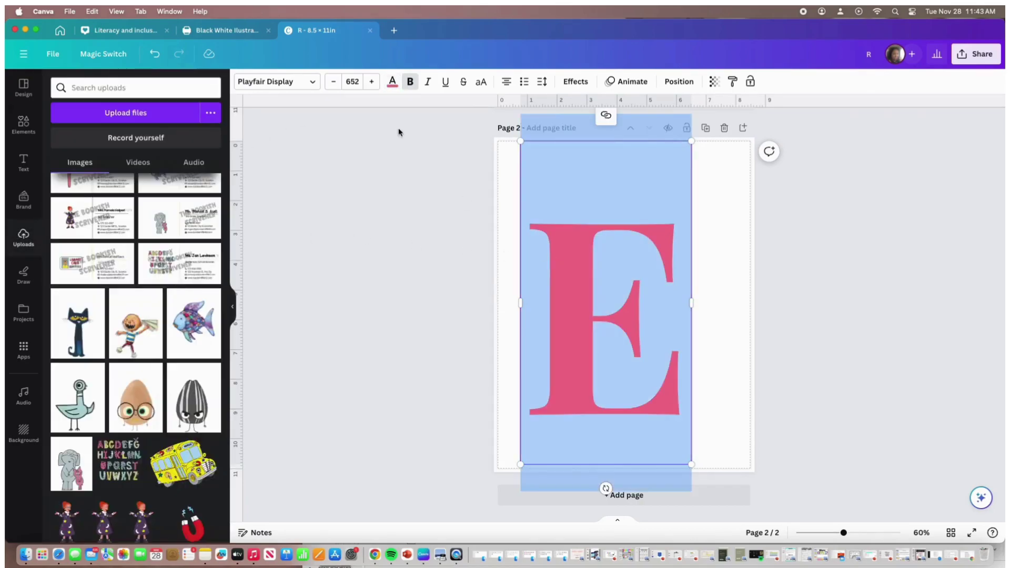
pyautogui.click(392, 83)
pyautogui.click(121, 225)
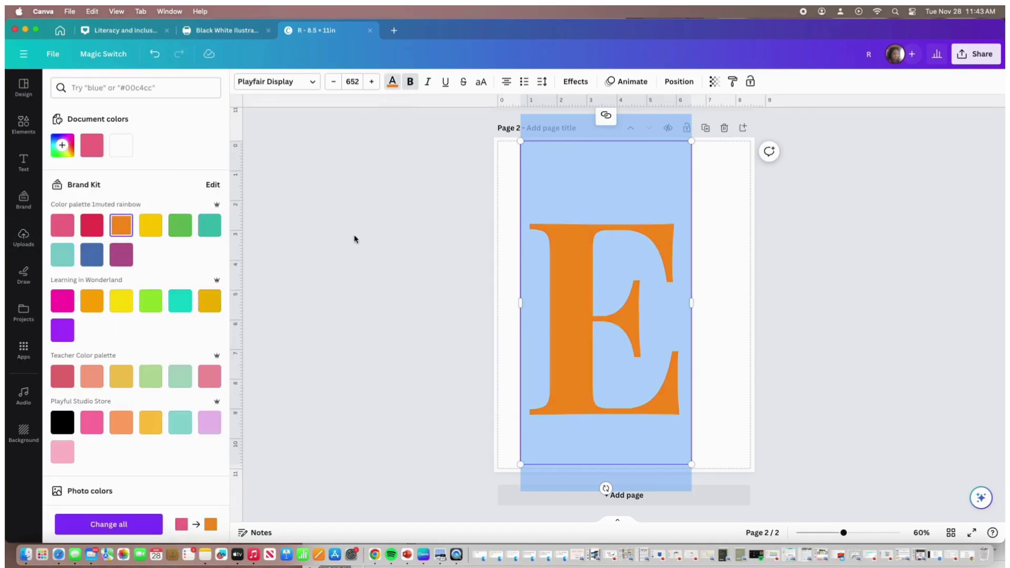
pyautogui.press('Escape')
pyautogui.click(726, 313)
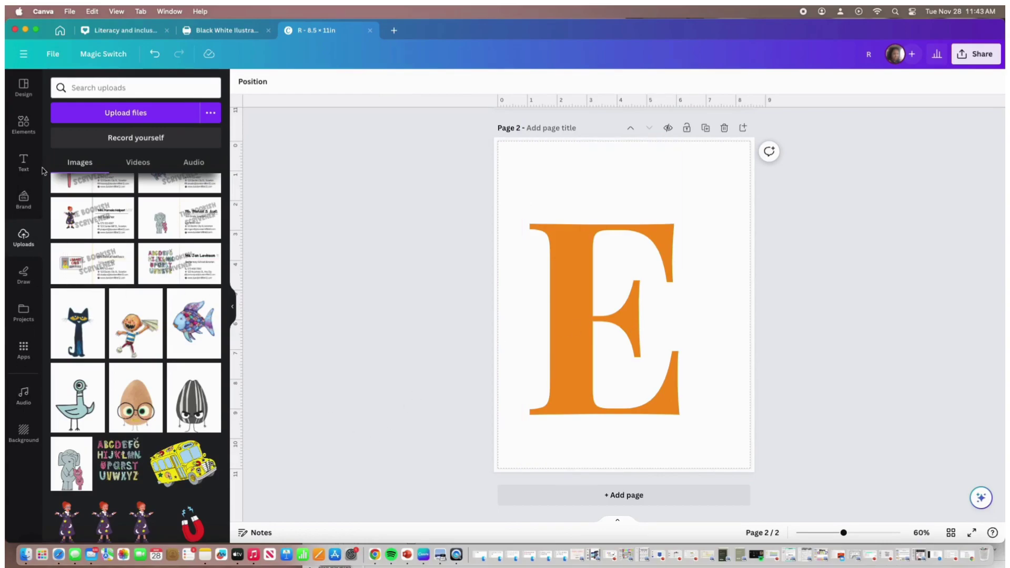
# Add the uploaded blue cat image to the right side of page 2 and remove its background.
pyautogui.click(77, 324)
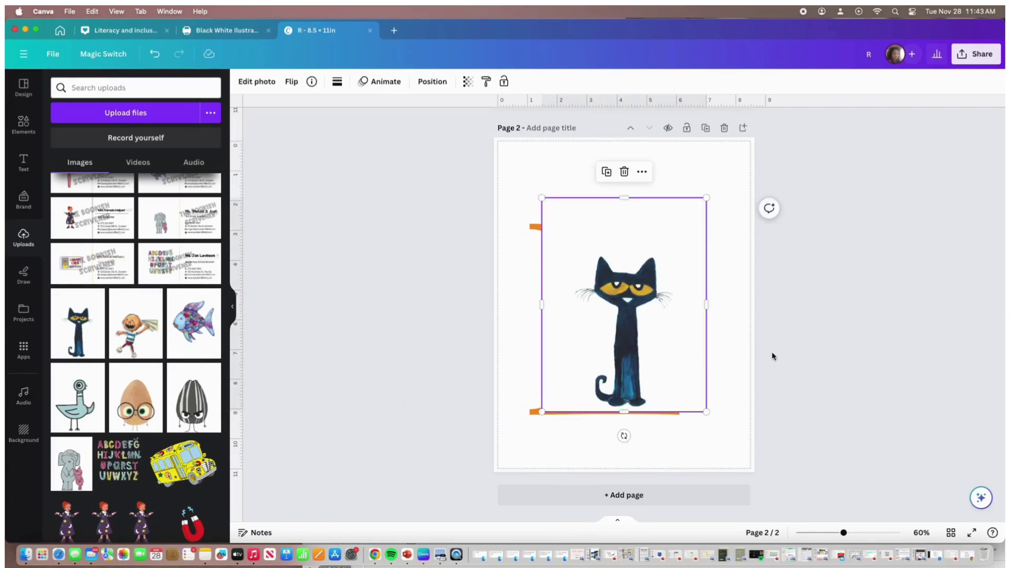
pyautogui.moveTo(637, 309); pyautogui.dragTo(687, 310)
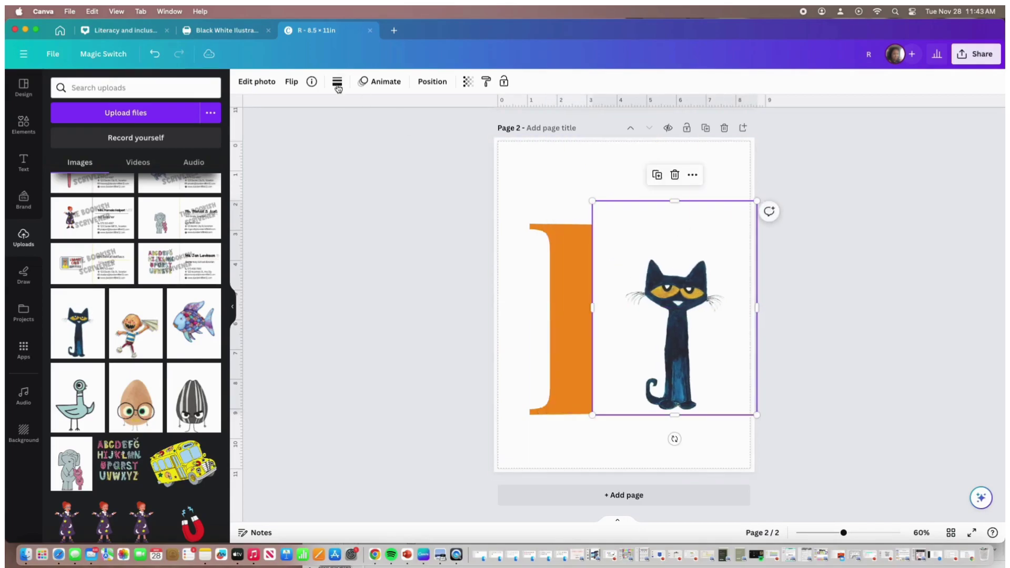
pyautogui.click(264, 82)
pyautogui.click(85, 158)
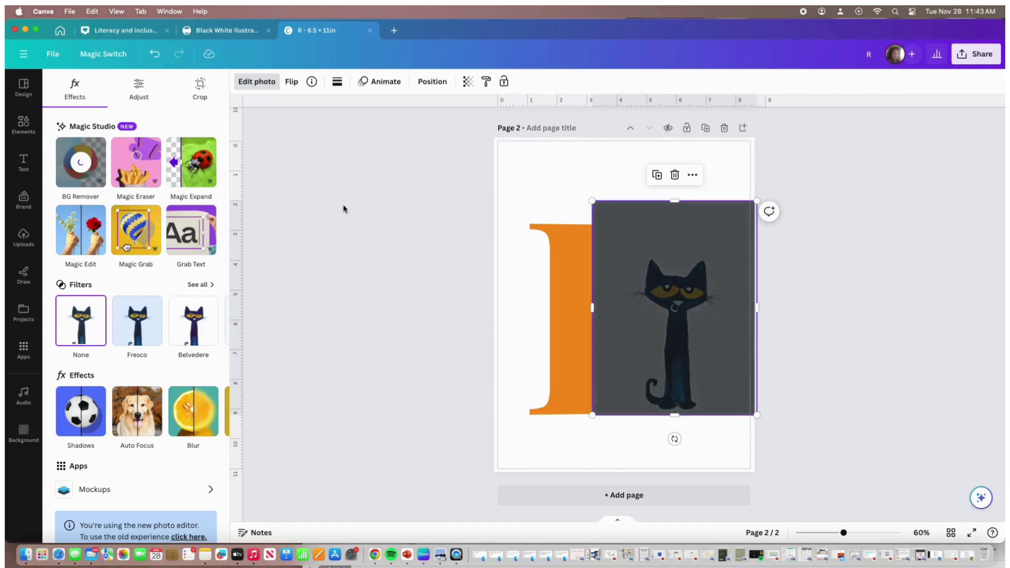
# Move the letter E toward the page's left edge and scale the cat down to stand at the letter's lower right.
pyautogui.click(575, 293)
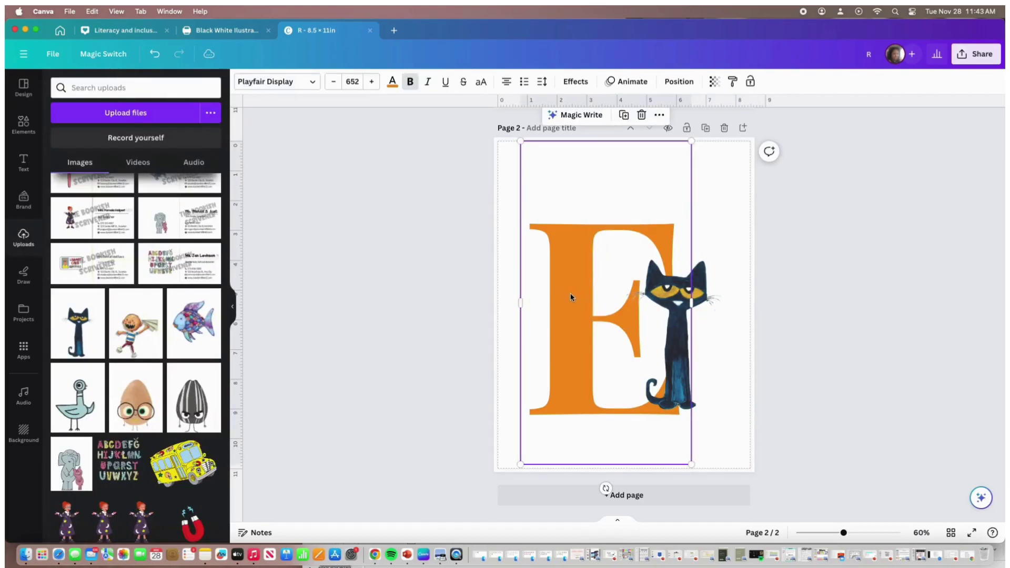
pyautogui.moveTo(751, 304); pyautogui.dragTo(669, 304)
pyautogui.click(679, 304)
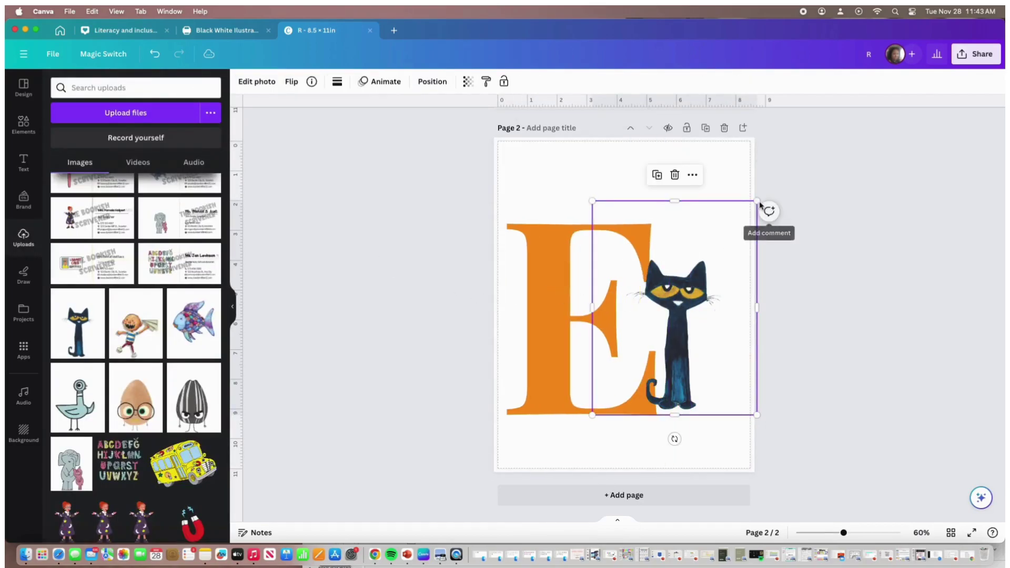
pyautogui.moveTo(756, 202); pyautogui.dragTo(728, 239)
pyautogui.moveTo(695, 319); pyautogui.dragTo(703, 318)
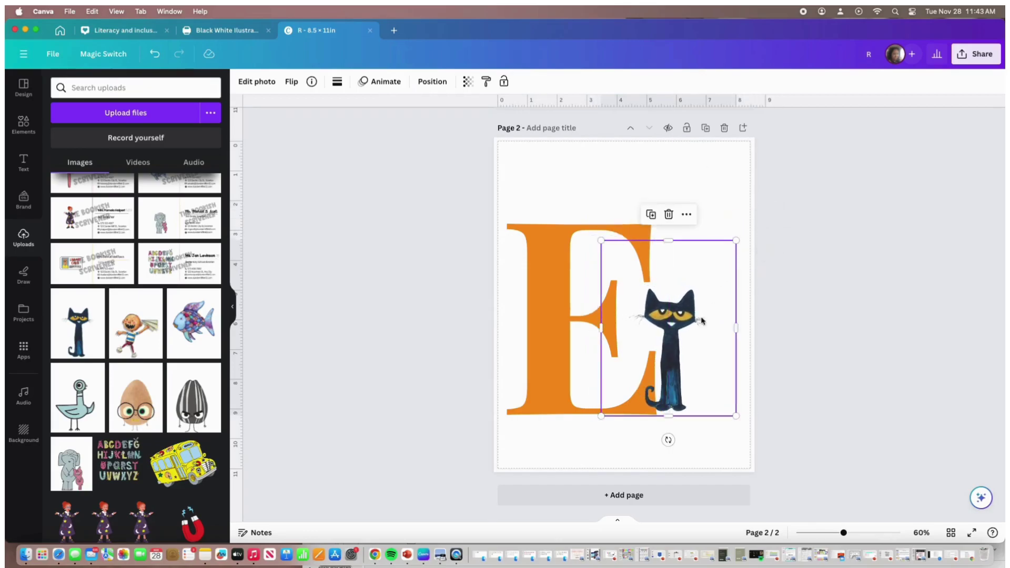
pyautogui.click(805, 322)
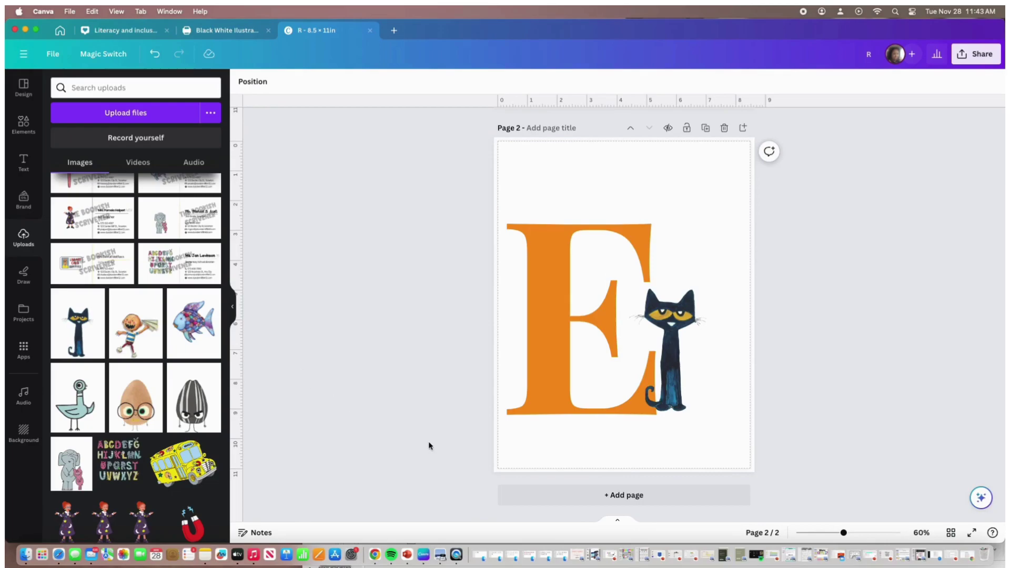
# Duplicate the letter E page and delete the cat image from the copy.
pyautogui.click(705, 128)
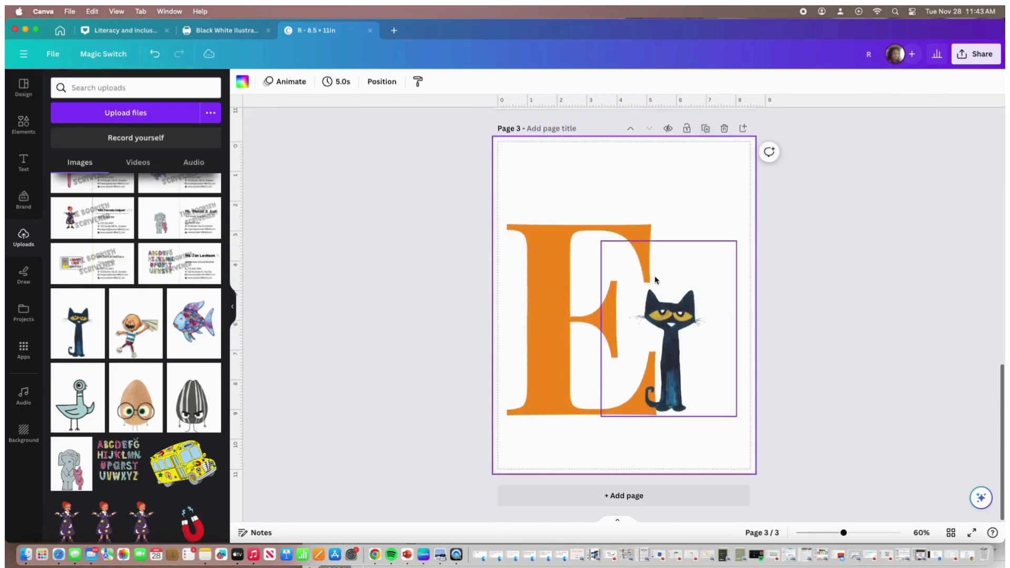
pyautogui.click(664, 308)
pyautogui.press('Delete')
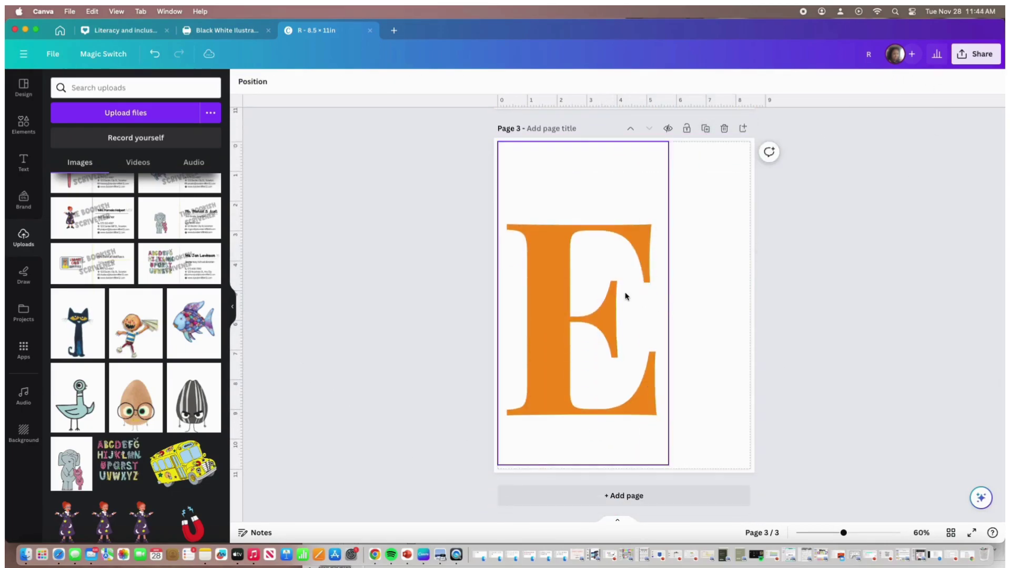
# Replace the letter E on page 3 with the letter A and shift it slightly right onto the page.
pyautogui.click(624, 290)
pyautogui.doubleClick(618, 293)
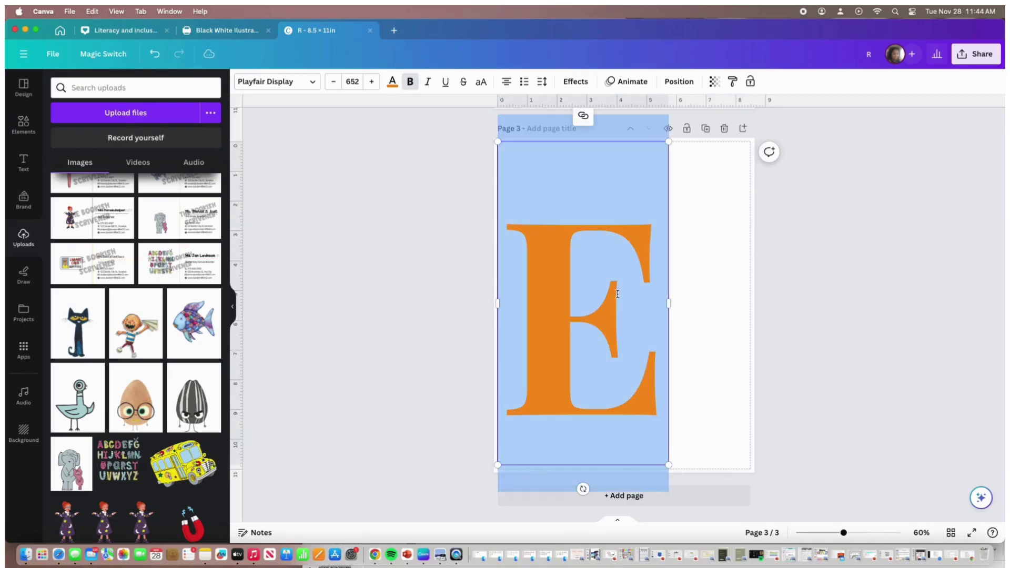
pyautogui.write('A')
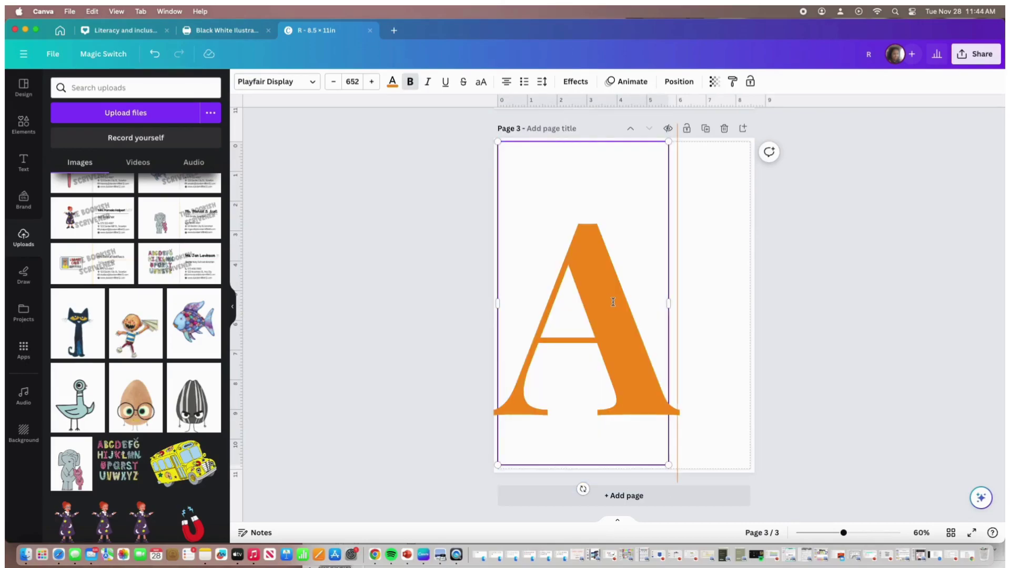
pyautogui.click(720, 285)
pyautogui.click(613, 280)
pyautogui.moveTo(614, 280); pyautogui.dragTo(573, 290)
pyautogui.scroll(5, 800, 232)
pyautogui.scroll(-5, 800, 232)
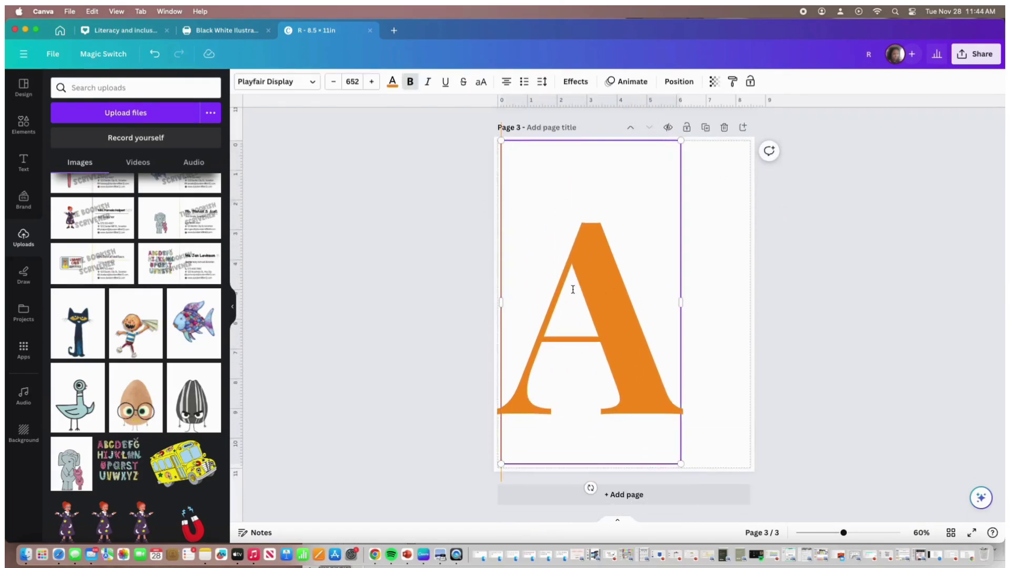
# Recolour the letter A with the green of the muted rainbow palette and nudge it right, inside the page margin.
pyautogui.doubleClick(573, 289)
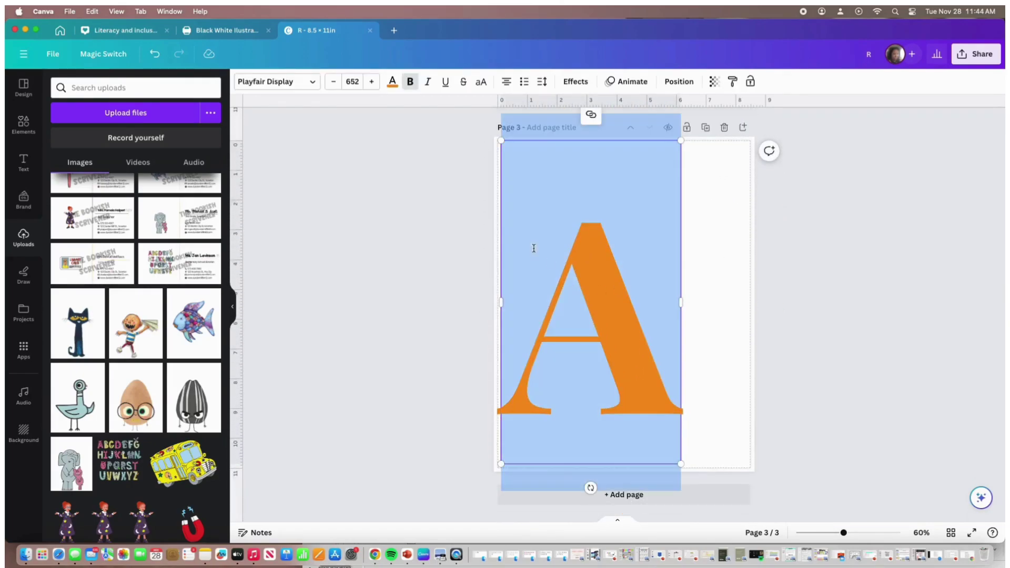
pyautogui.click(392, 82)
pyautogui.click(180, 226)
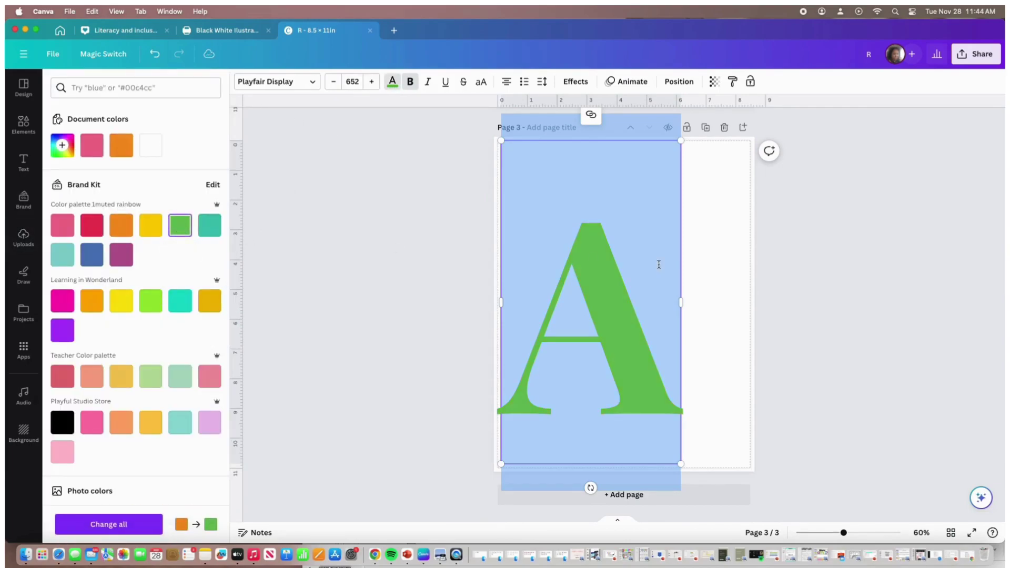
pyautogui.press('Escape')
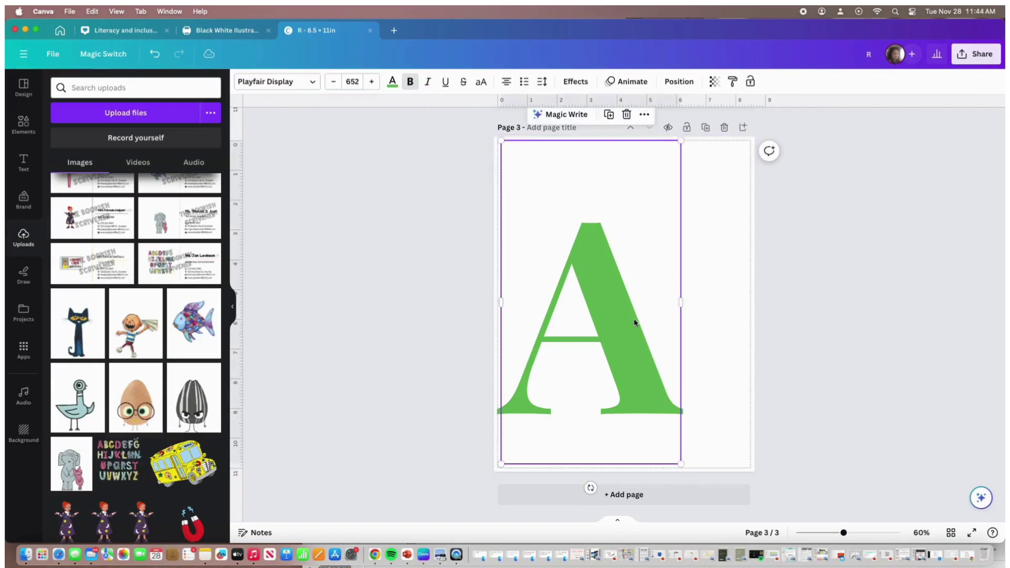
pyautogui.moveTo(636, 323); pyautogui.dragTo(645, 323)
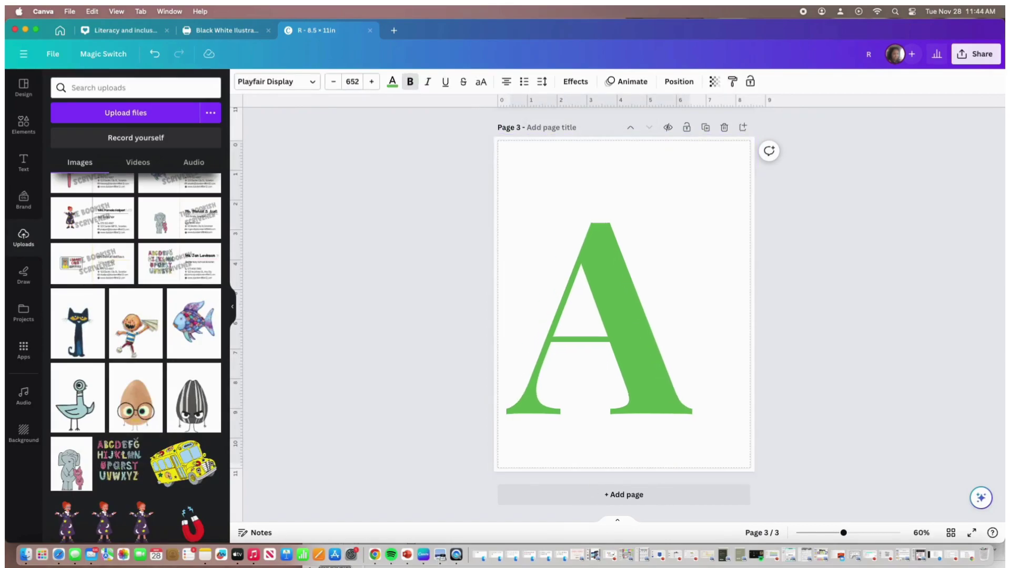
# Place the uploaded pigeon image, with its background removed and scaled down, at the letter A's lower right.
pyautogui.click(90, 395)
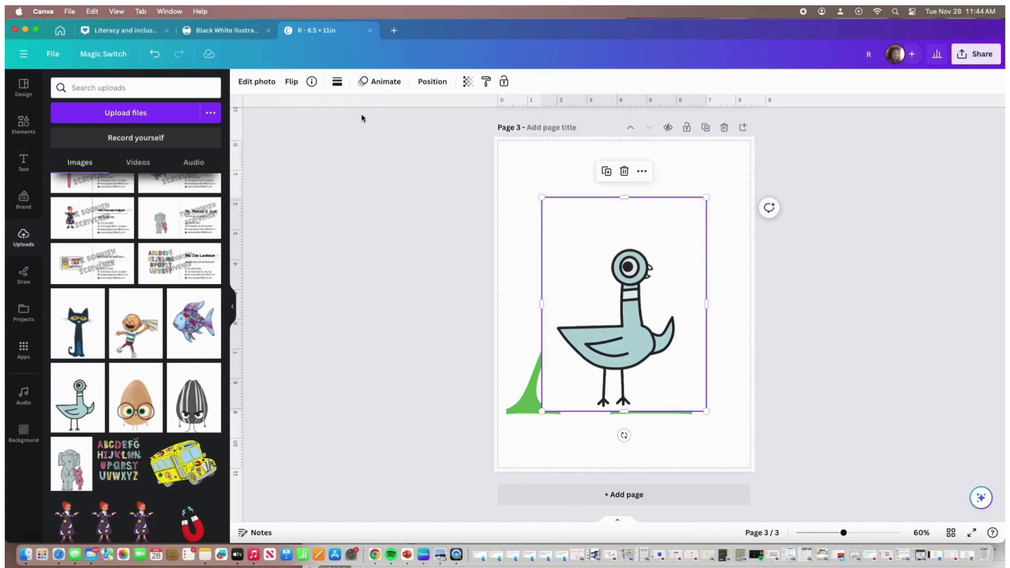
pyautogui.click(258, 82)
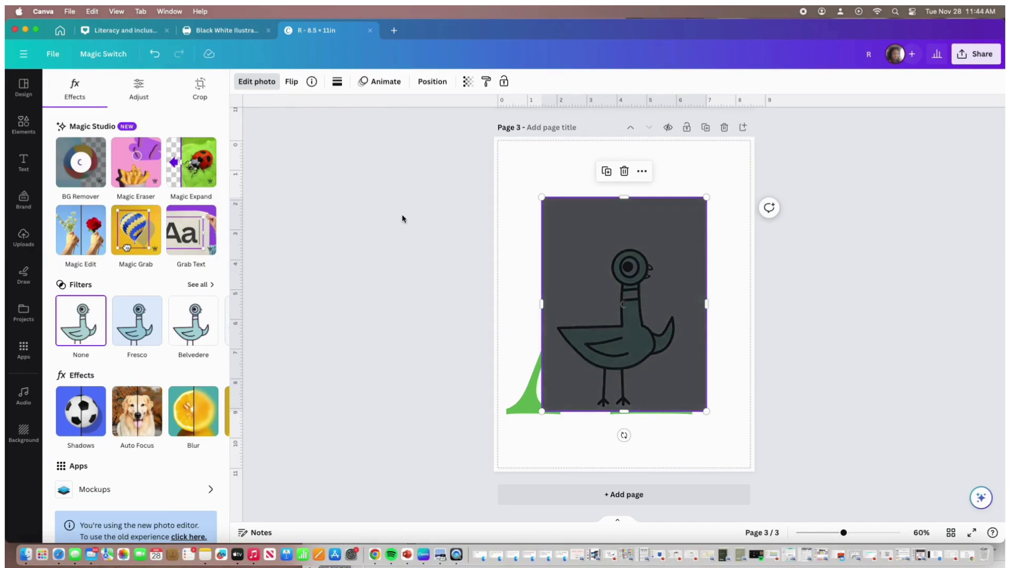
pyautogui.moveTo(543, 198); pyautogui.dragTo(617, 295)
pyautogui.moveTo(669, 347); pyautogui.dragTo(699, 339)
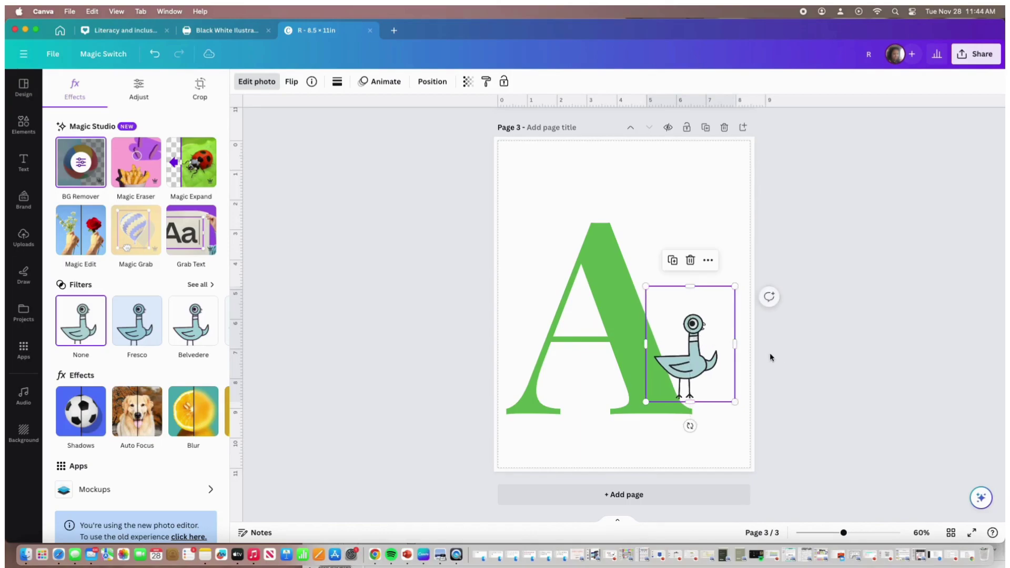
pyautogui.click(774, 358)
# Duplicate the letter A page and delete the pigeon image from the copy.
pyautogui.click(706, 127)
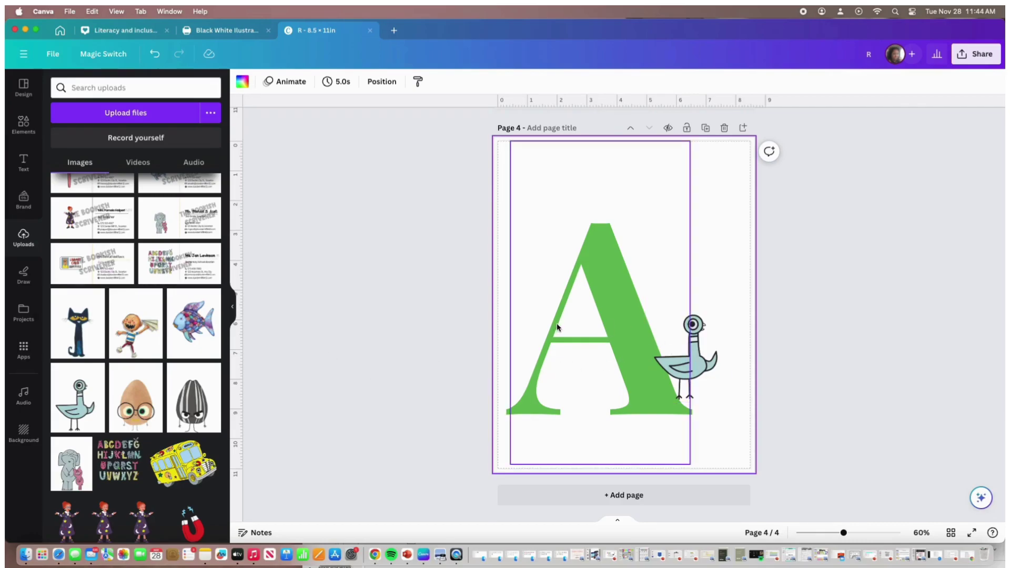
pyautogui.click(599, 322)
pyautogui.click(714, 345)
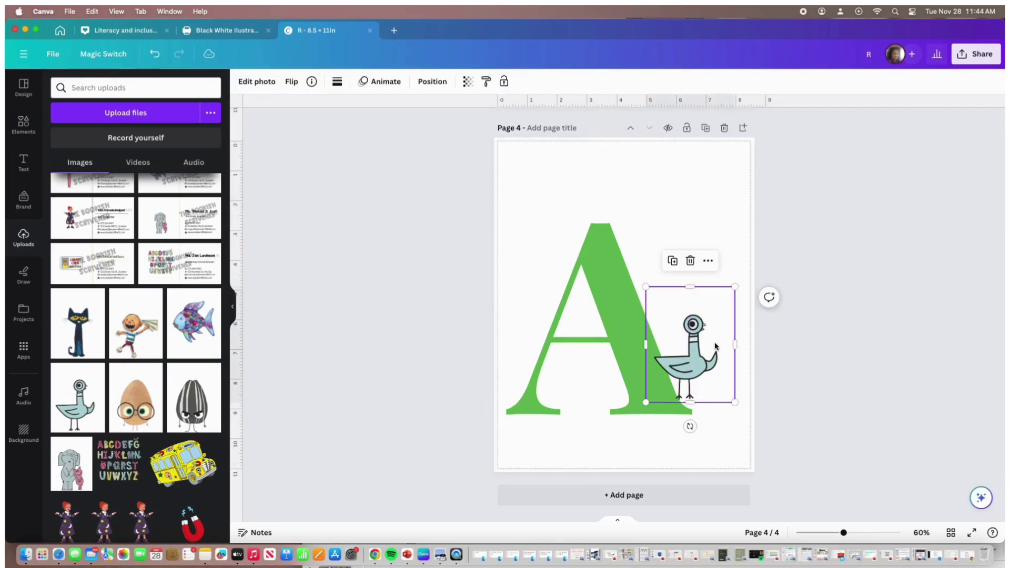
pyautogui.press('Delete')
# Replace the letter A on page 4 with the letter D.
pyautogui.click(622, 348)
pyautogui.click(622, 348)
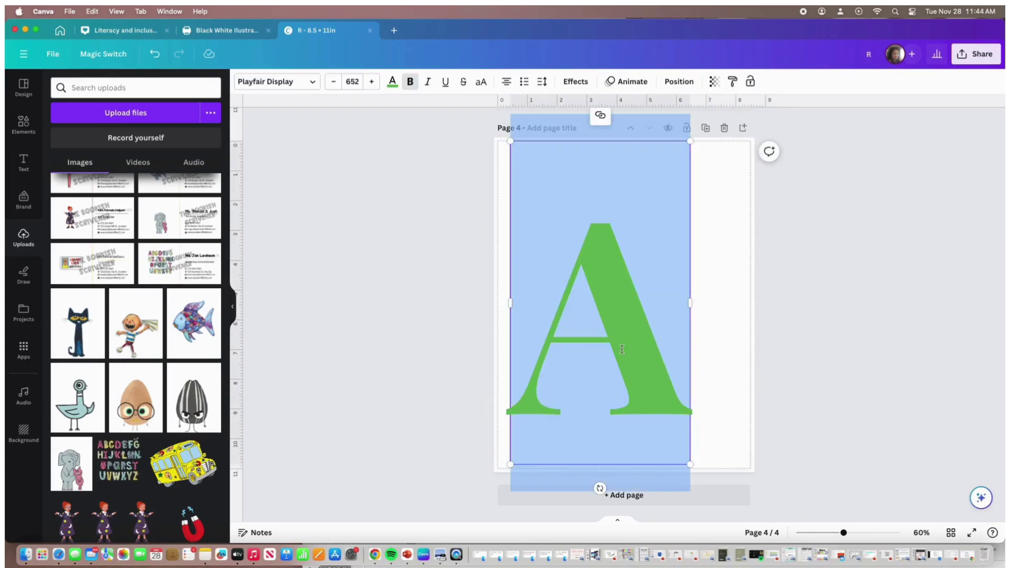
pyautogui.press('BackSpace')
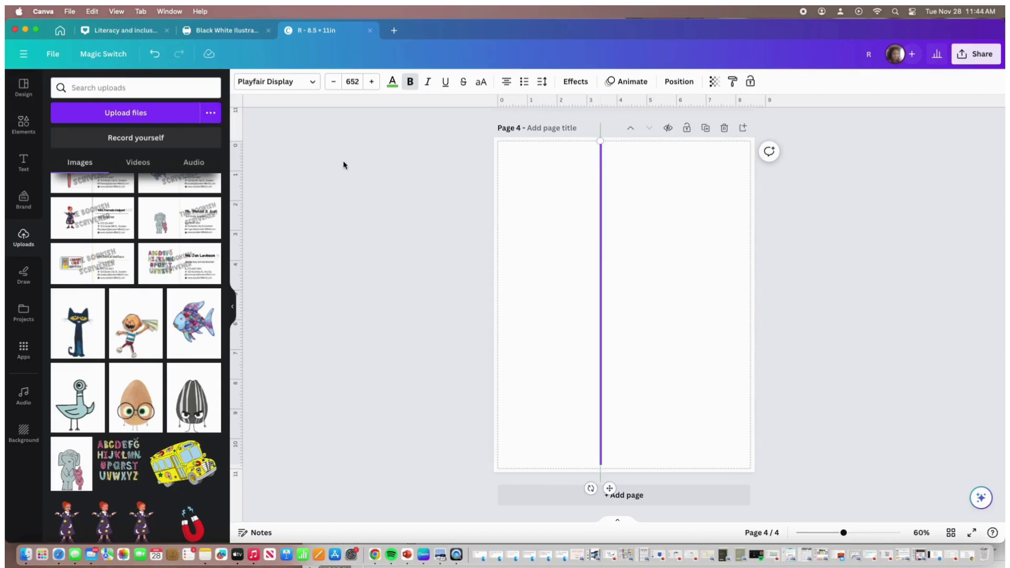
pyautogui.write('D')
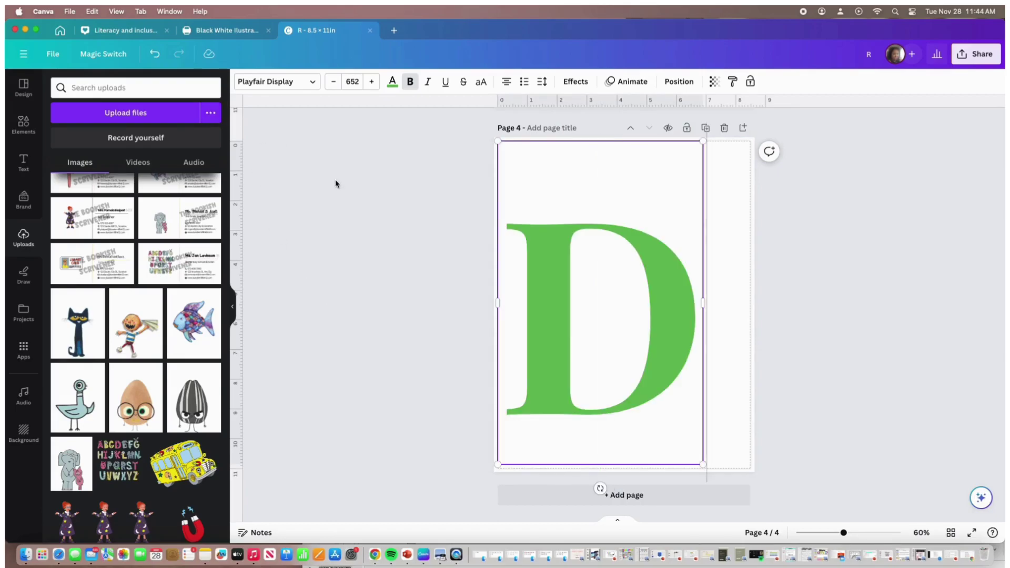
# Add the uploaded rainbow fish image to page 4 and move it to the page's right edge.
pyautogui.scroll(15, 328, 317)
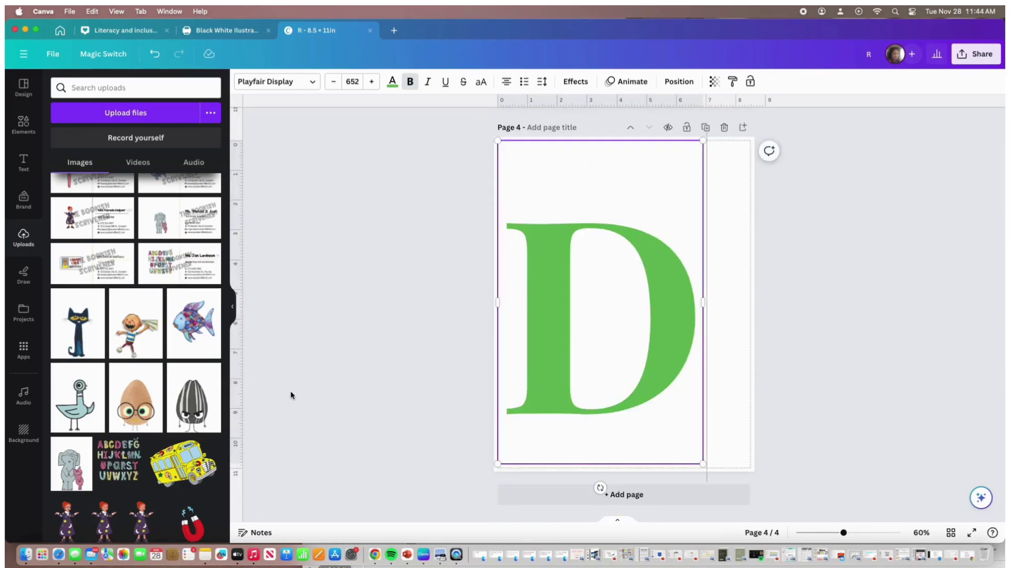
pyautogui.click(194, 324)
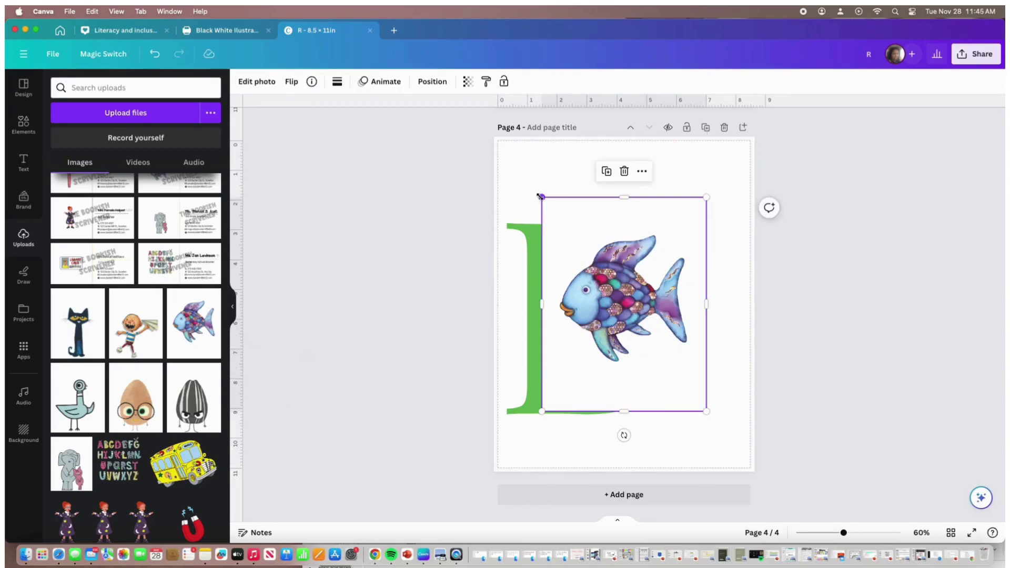
pyautogui.moveTo(583, 265); pyautogui.dragTo(709, 264)
# Recolour the letter D on page 4 with the purple of the muted rainbow palette.
pyautogui.click(551, 241)
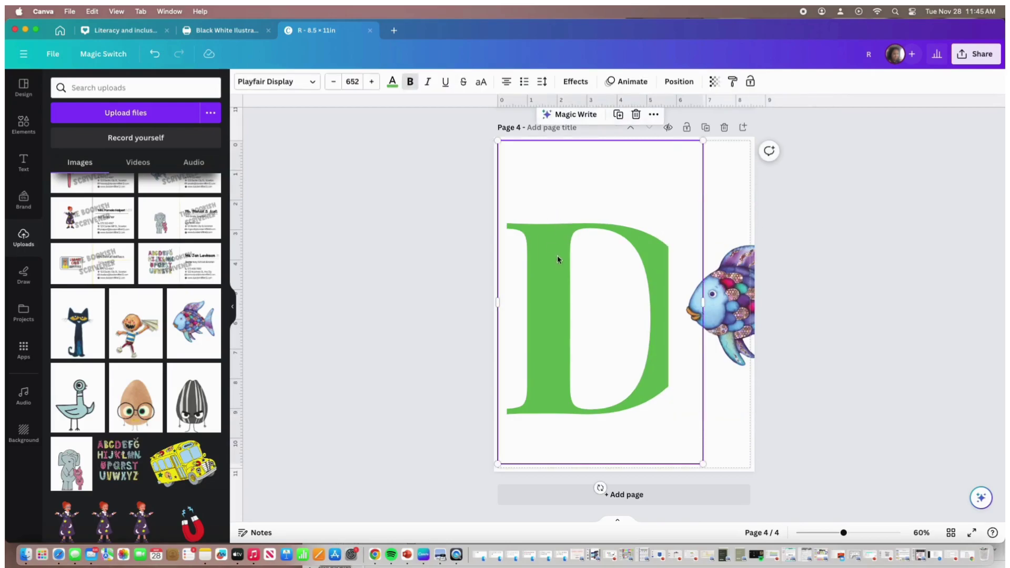
pyautogui.doubleClick(559, 264)
pyautogui.click(392, 81)
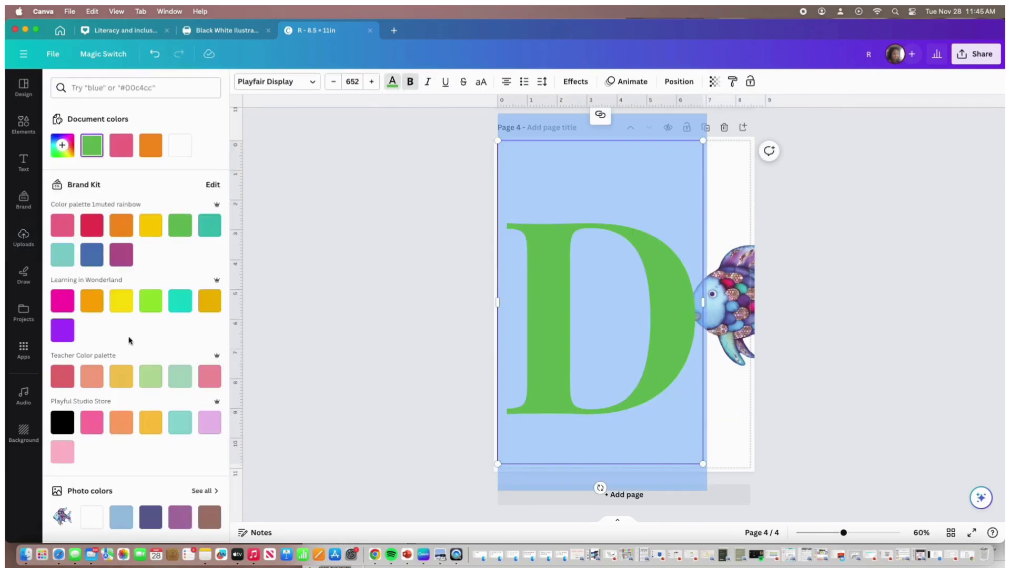
pyautogui.click(121, 255)
pyautogui.click(517, 312)
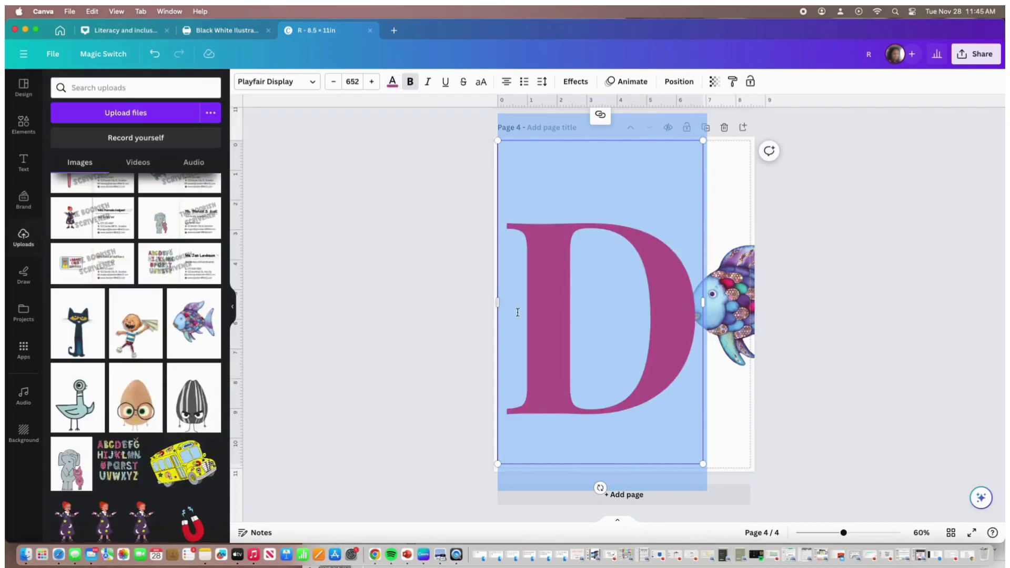
pyautogui.click(744, 214)
# Remove the fish image's background and scale it down to overlap the right curve of the letter D.
pyautogui.moveTo(725, 300); pyautogui.dragTo(647, 301)
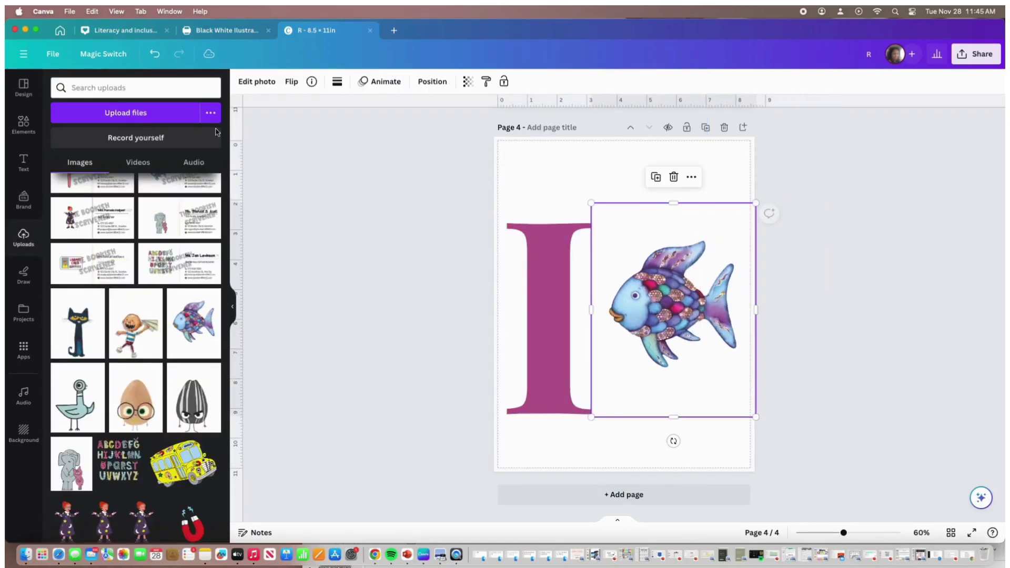
pyautogui.click(256, 82)
pyautogui.click(79, 155)
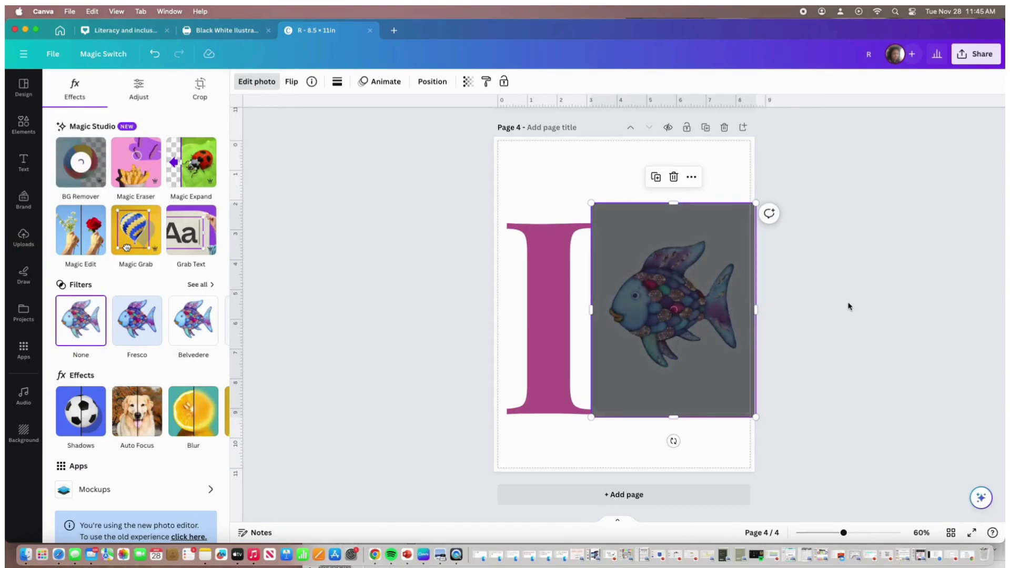
pyautogui.moveTo(593, 203); pyautogui.dragTo(668, 261)
pyautogui.moveTo(689, 335)
pyautogui.mouseDown()
pyautogui.moveTo(701, 338)
pyautogui.moveTo(694, 326)
pyautogui.mouseUp()
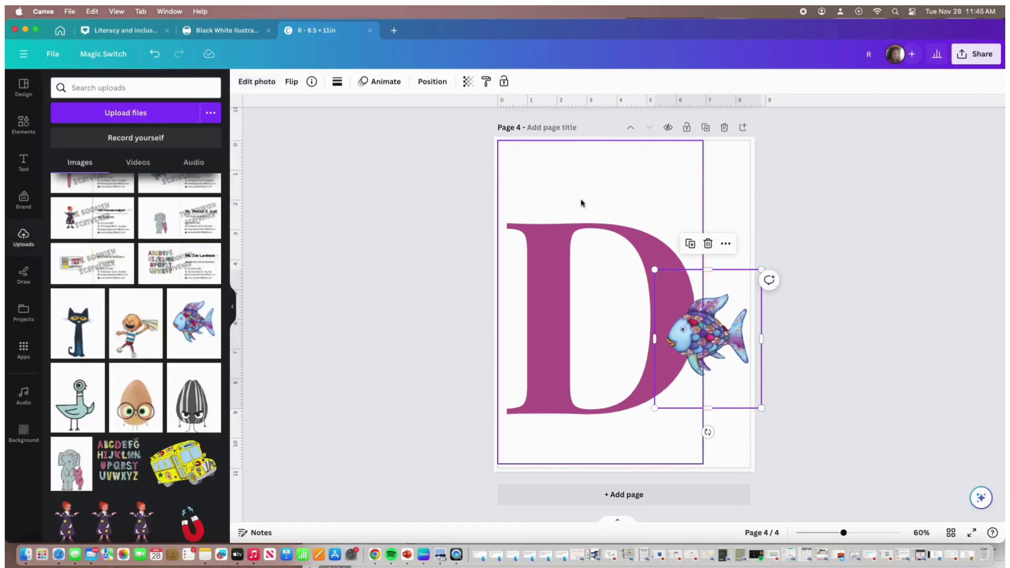
pyautogui.click(413, 231)
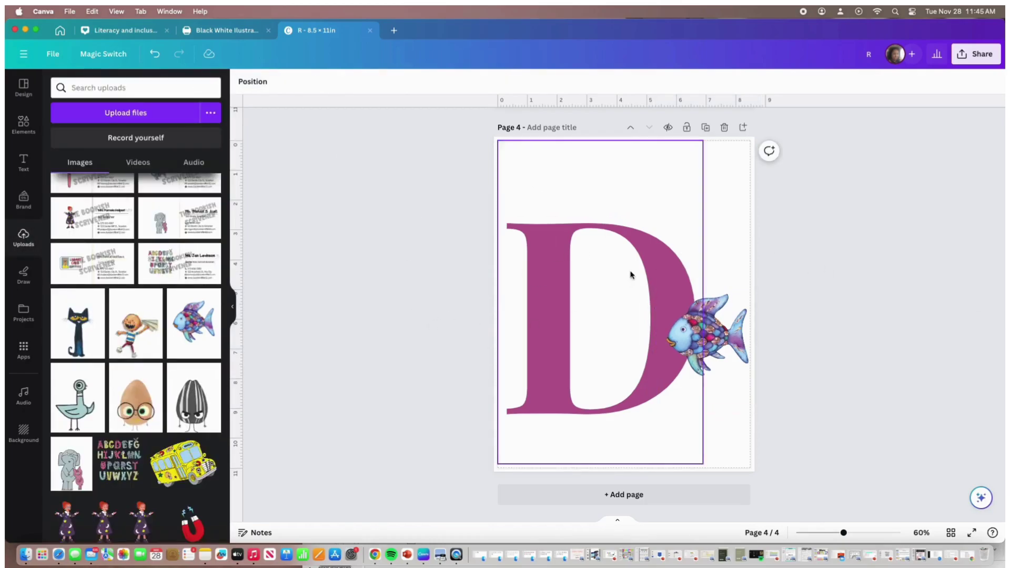
# Review the letters and characters on all four pages, from R through D.
pyautogui.scroll(10, 778, 271)
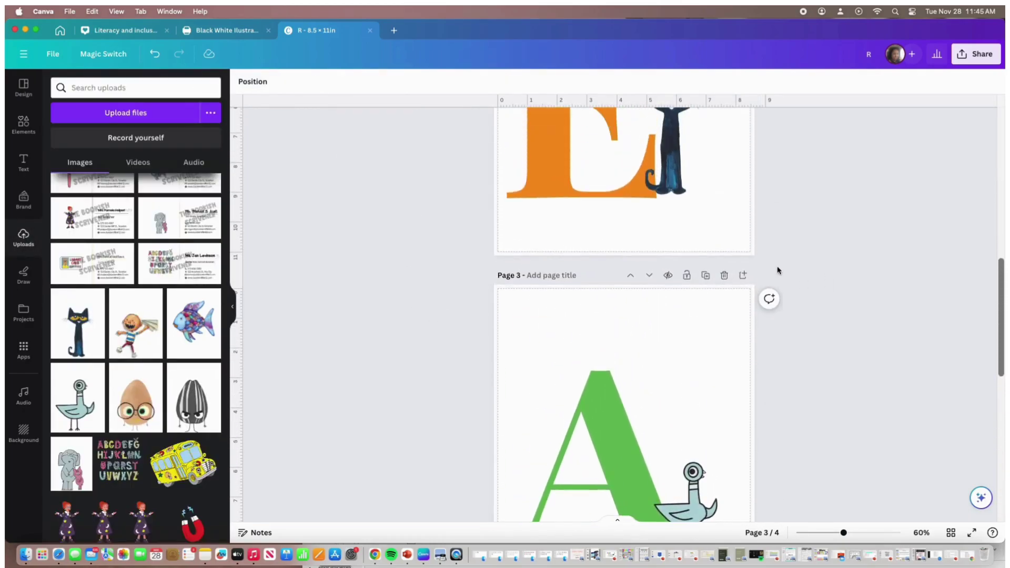
pyautogui.scroll(15, 778, 270)
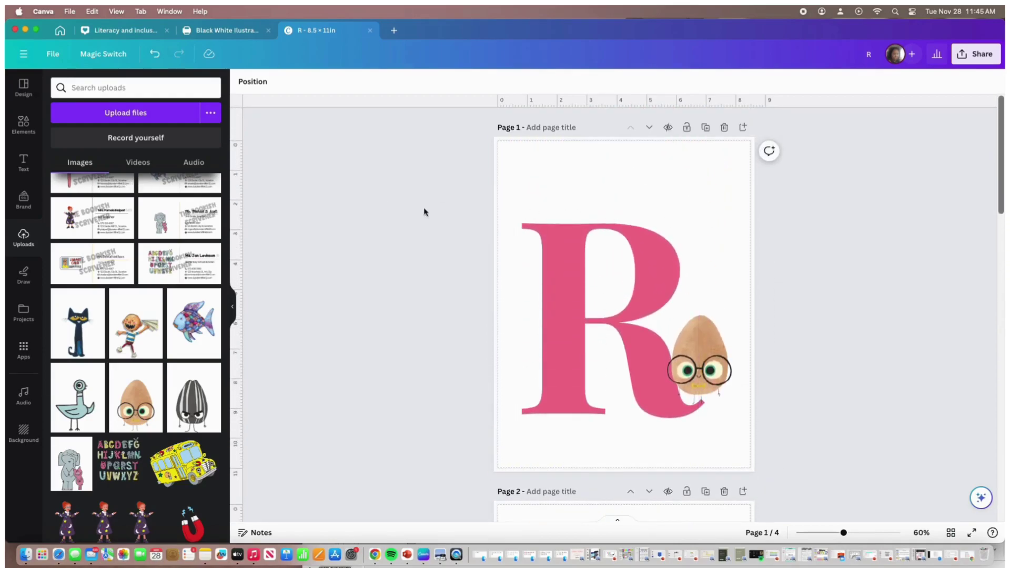
pyautogui.scroll(-10, 842, 310)
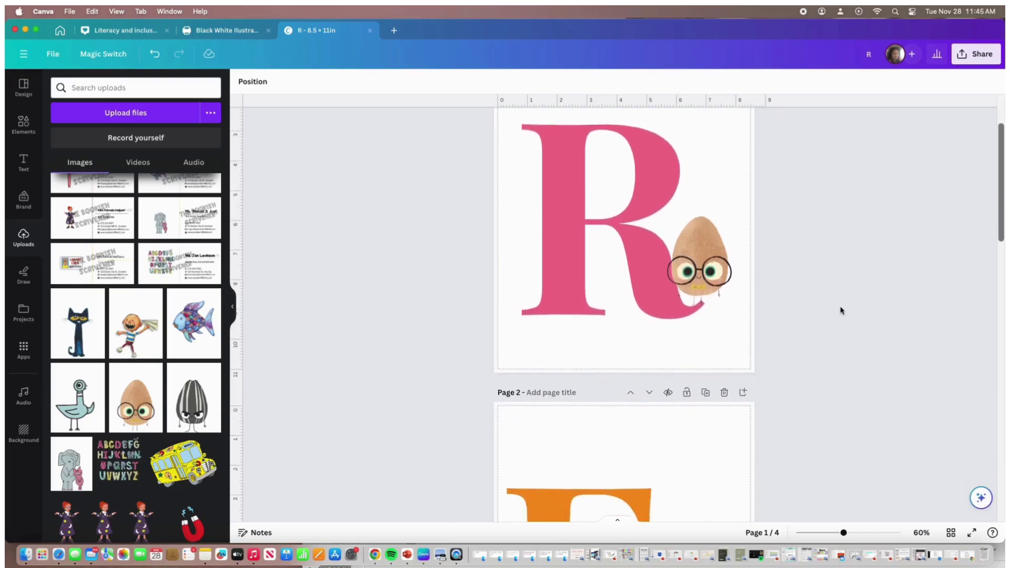
pyautogui.scroll(-8, 842, 310)
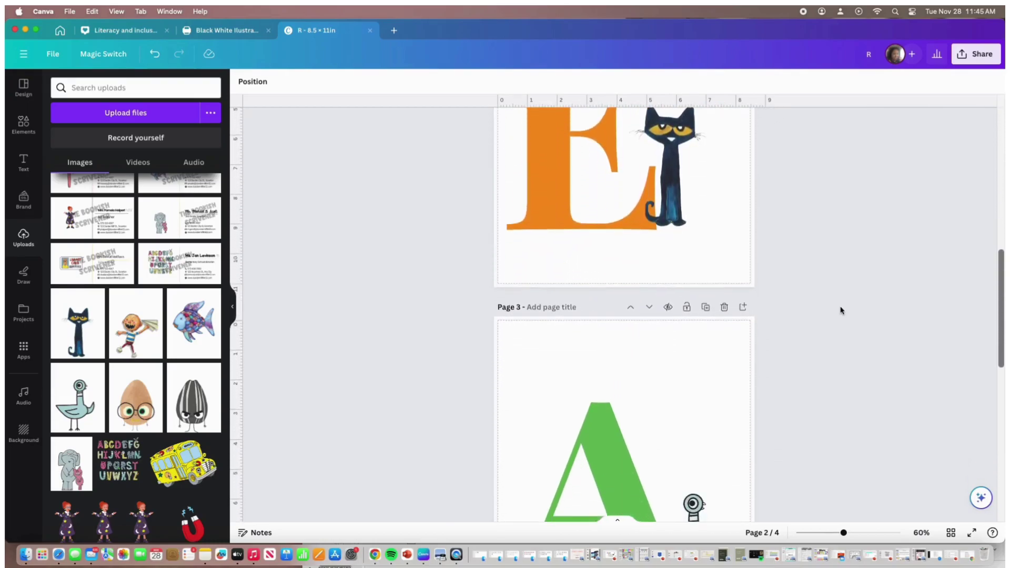
pyautogui.scroll(-8, 841, 310)
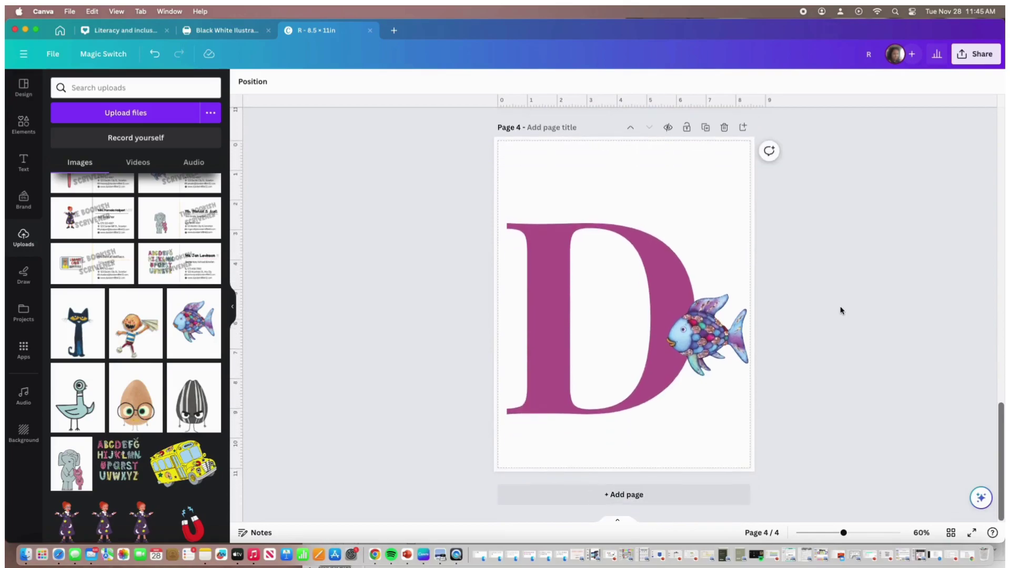
pyautogui.scroll(20, 842, 310)
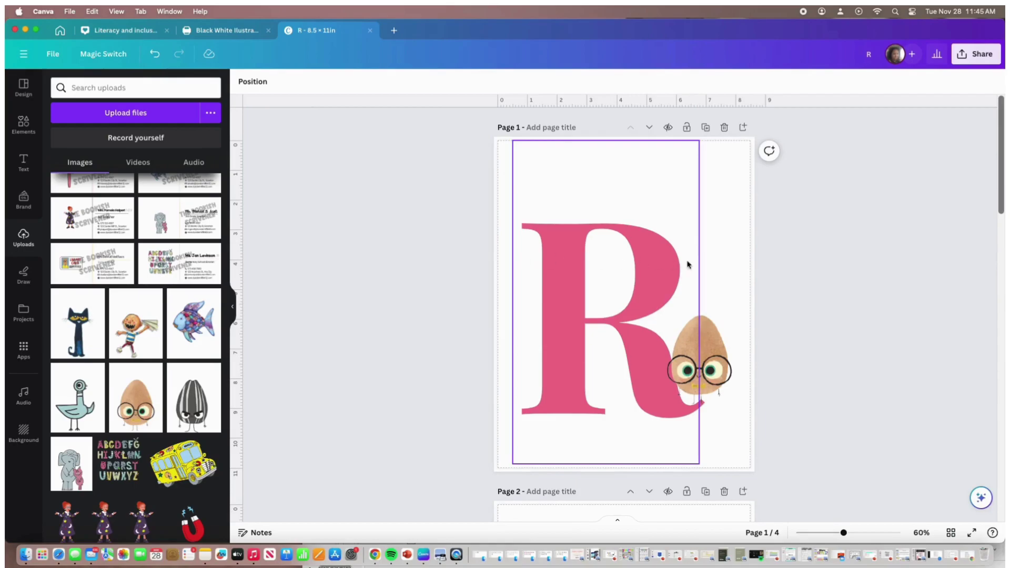
pyautogui.click(775, 272)
pyautogui.scroll(-6, 796, 272)
pyautogui.scroll(6, 795, 273)
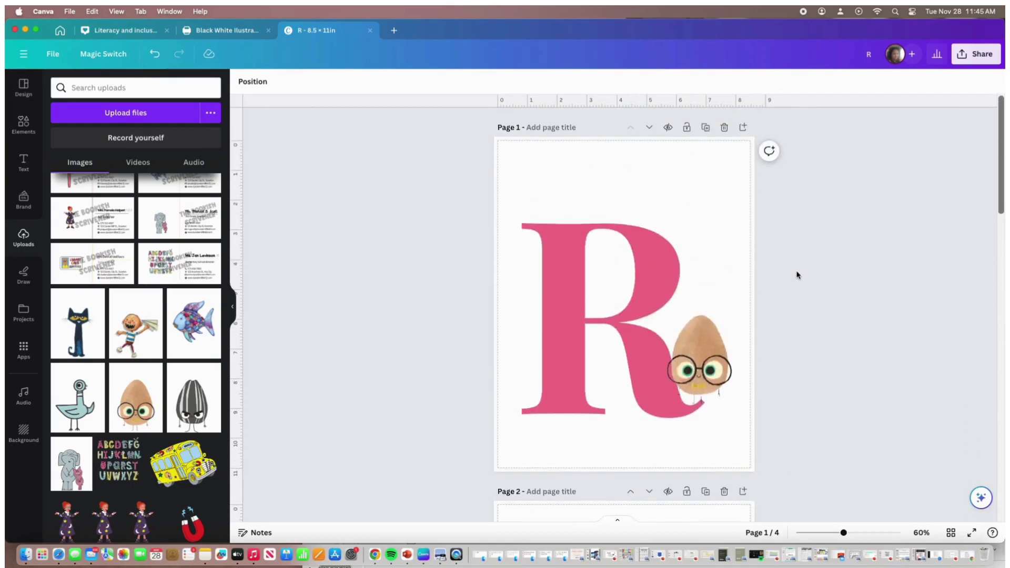
# Search the design elements for "frame".
pyautogui.click(24, 123)
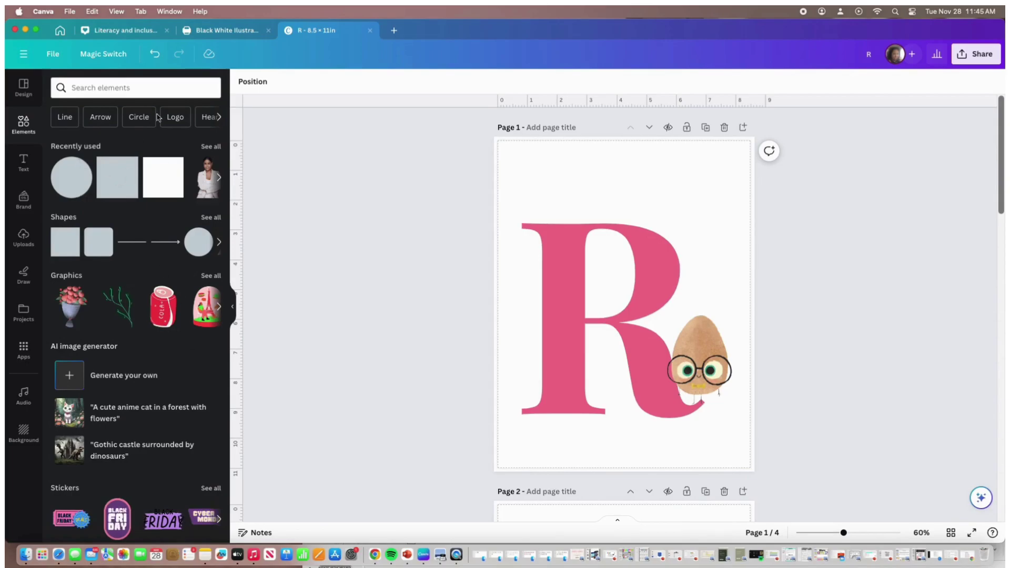
pyautogui.click(219, 118)
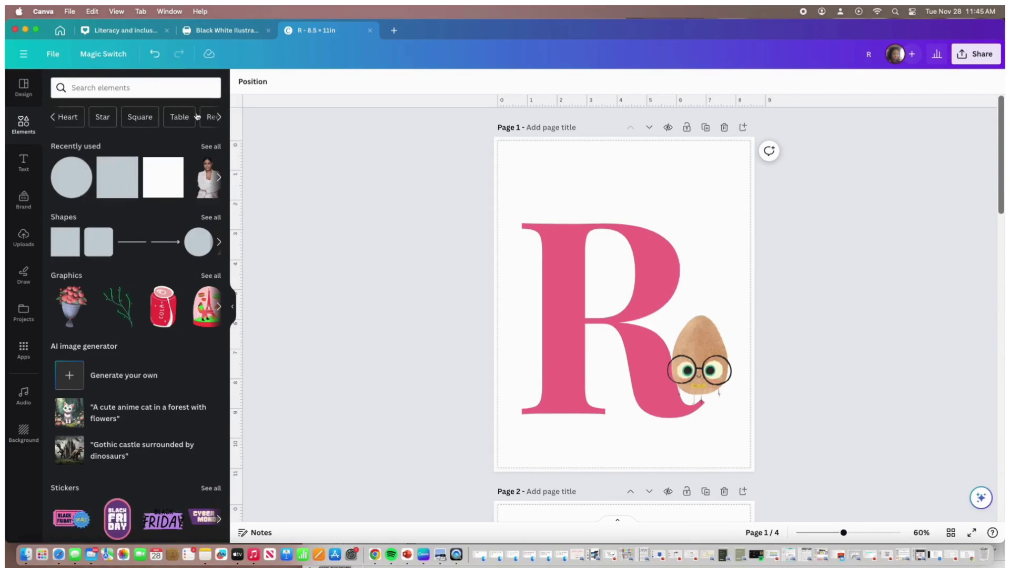
pyautogui.click(150, 89)
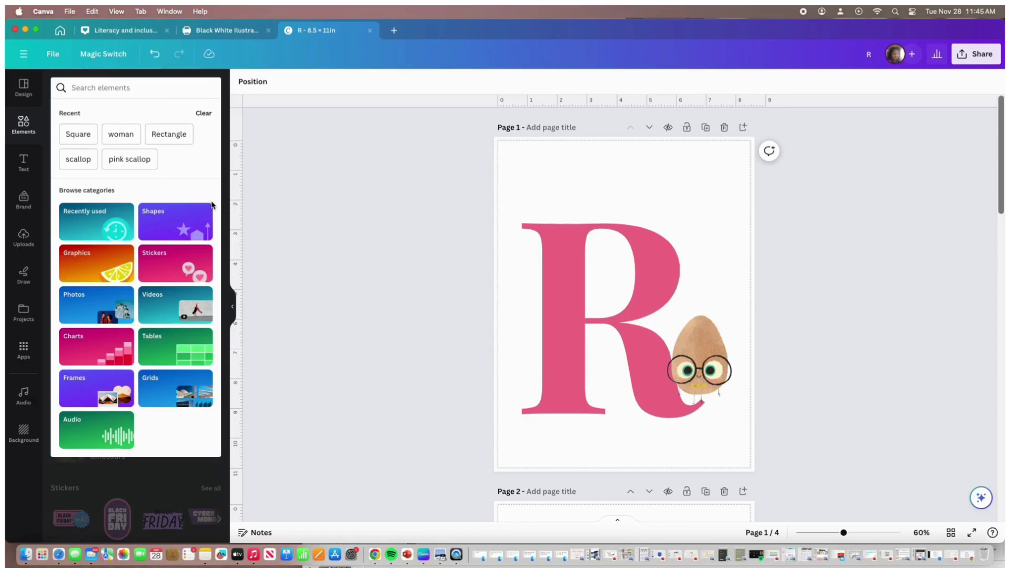
pyautogui.write('frame')
pyautogui.press('Return')
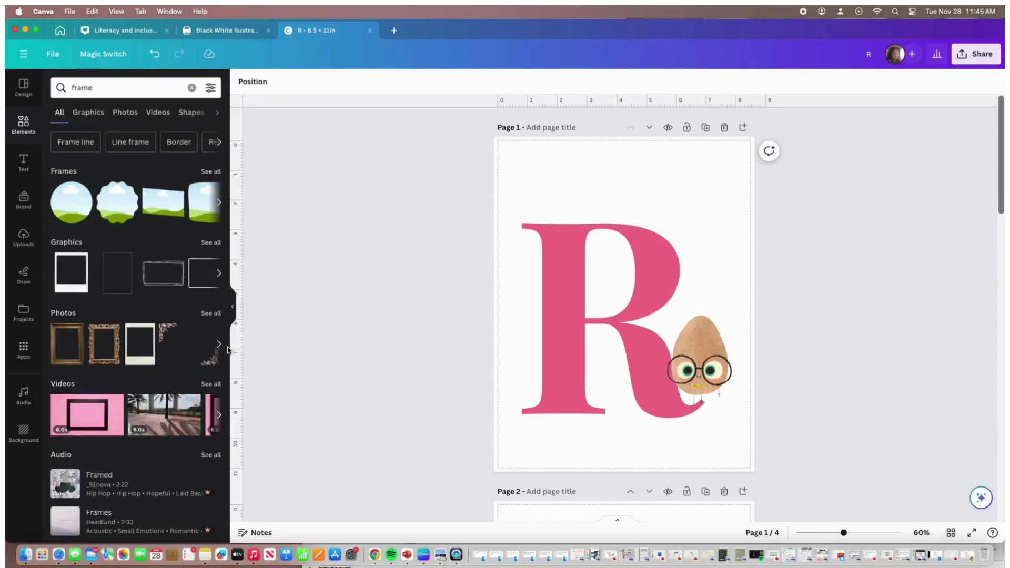
# Fill the page 1 background with the light pink of the Playful Studio Store palette, lightened to #FDEEF2.
pyautogui.click(728, 158)
pyautogui.click(242, 81)
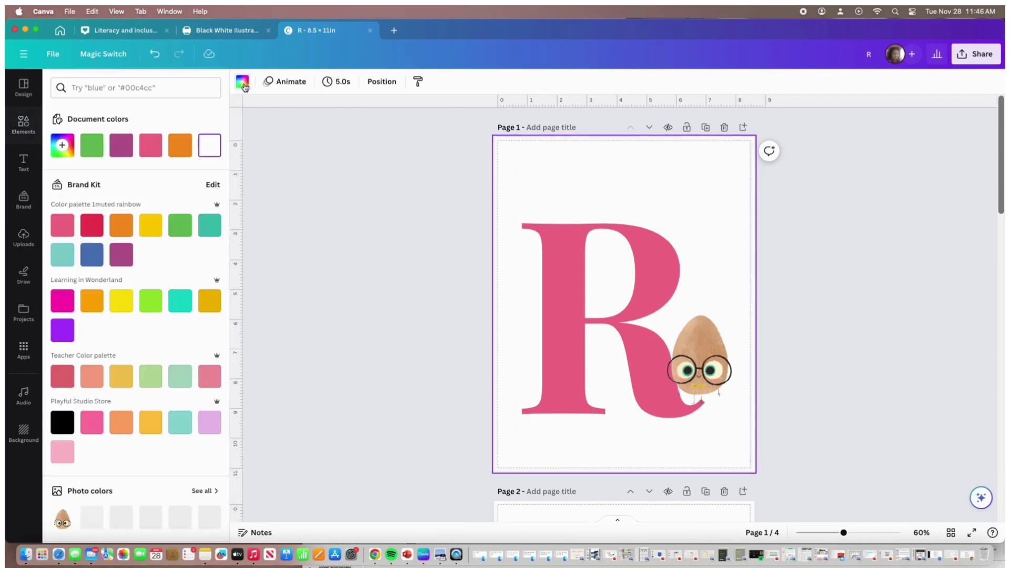
pyautogui.click(62, 453)
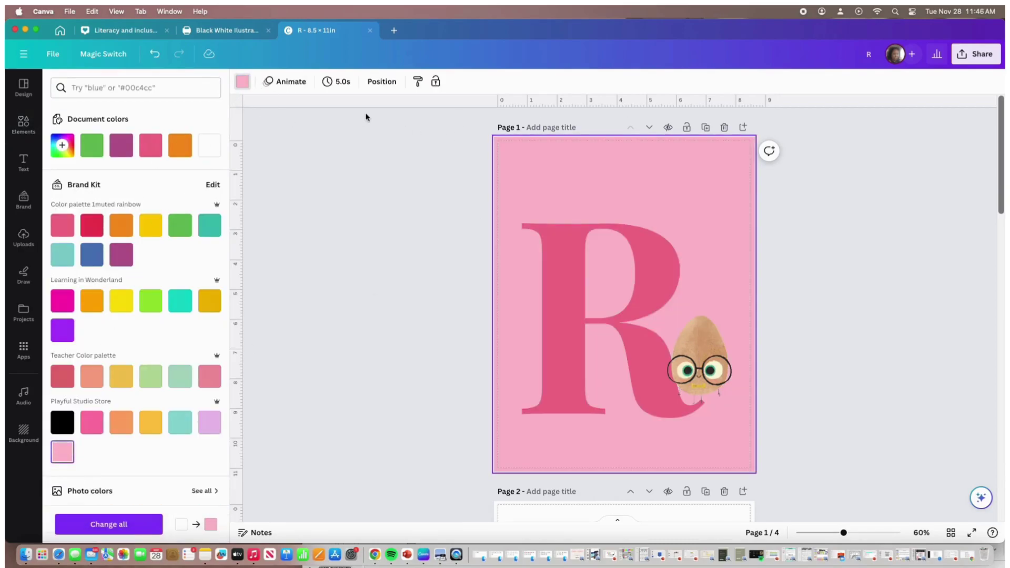
pyautogui.click(243, 83)
pyautogui.click(243, 82)
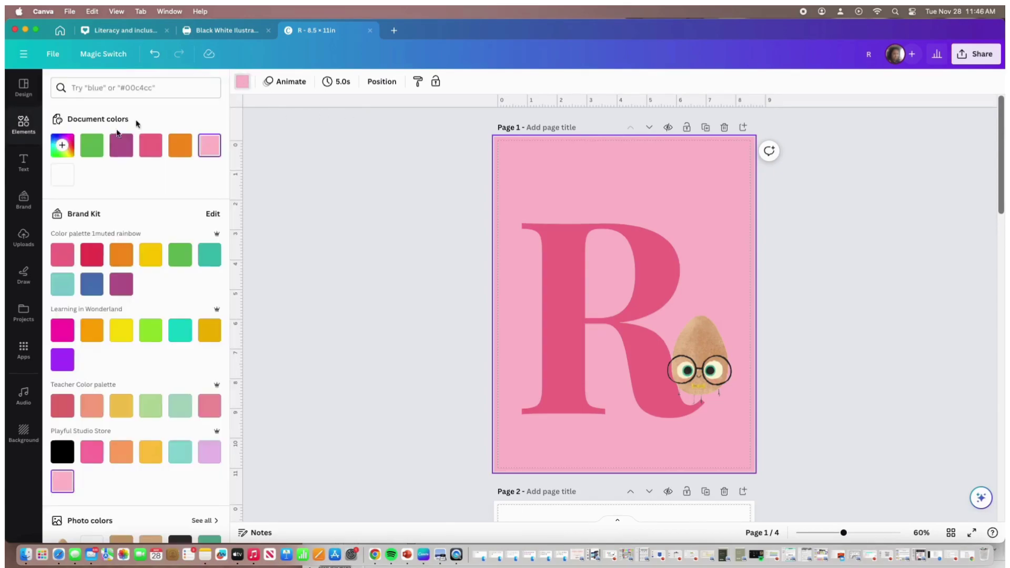
pyautogui.click(62, 145)
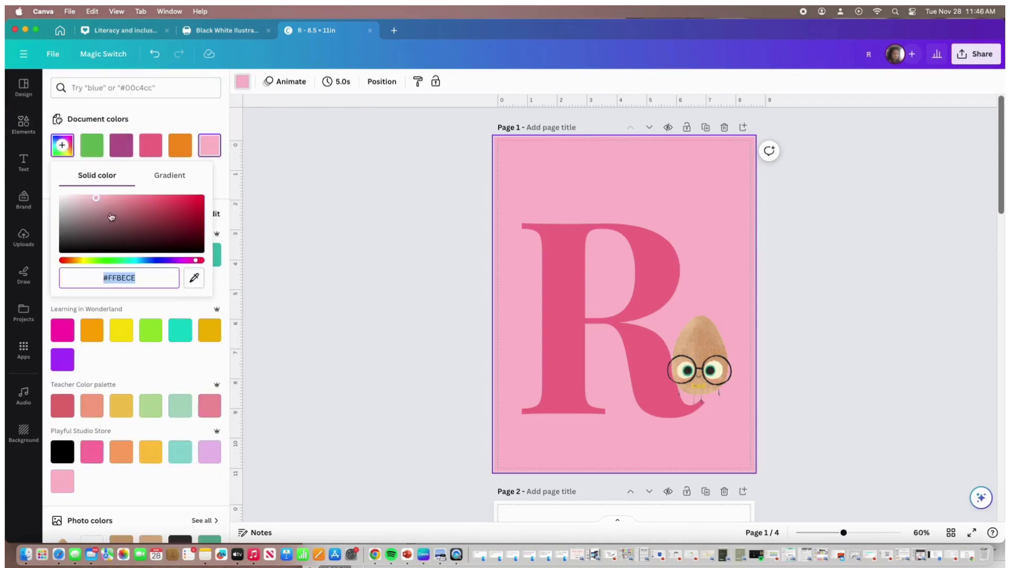
pyautogui.moveTo(98, 201); pyautogui.dragTo(67, 198)
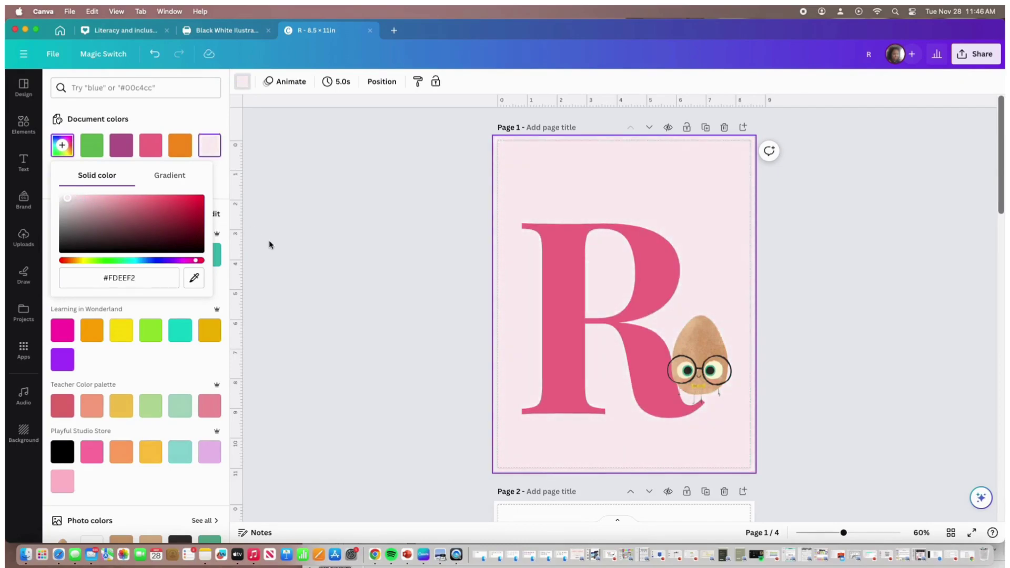
pyautogui.click(269, 244)
pyautogui.click(878, 306)
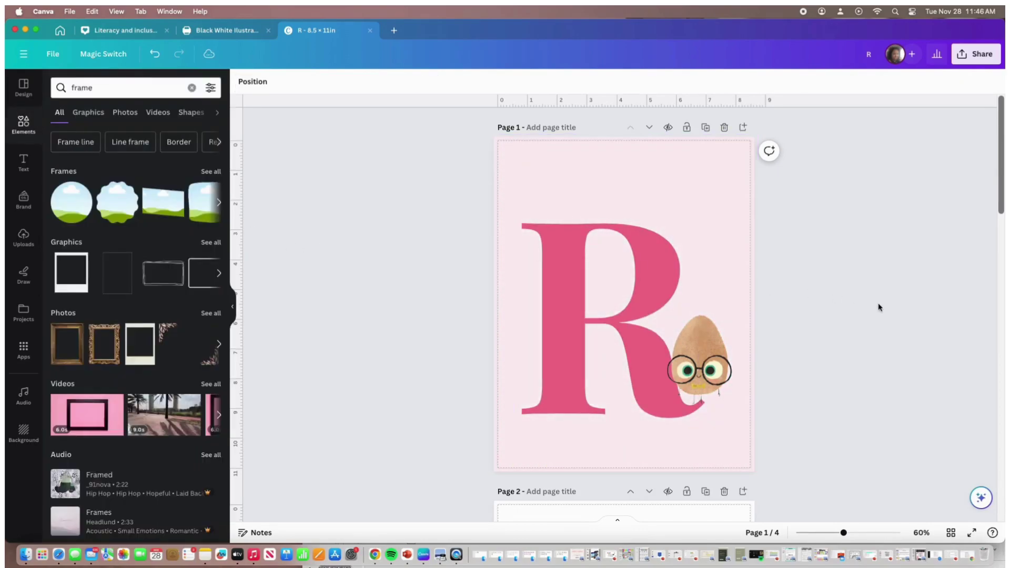
# Add the pink scalloped rectangle from the frame graphics to page 1 and rotate it -90° into portrait orientation.
pyautogui.click(211, 242)
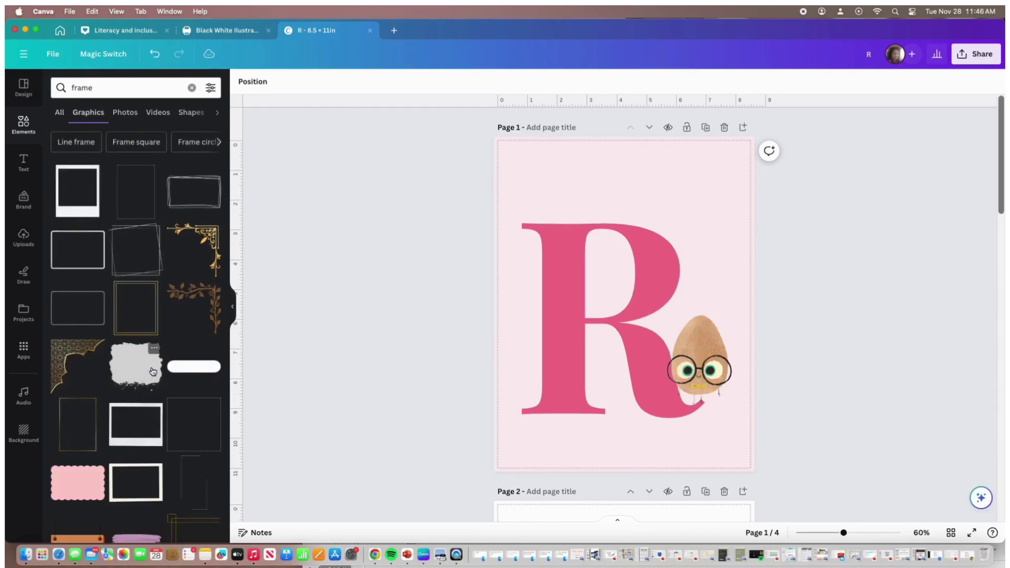
pyautogui.scroll(-5, 152, 371)
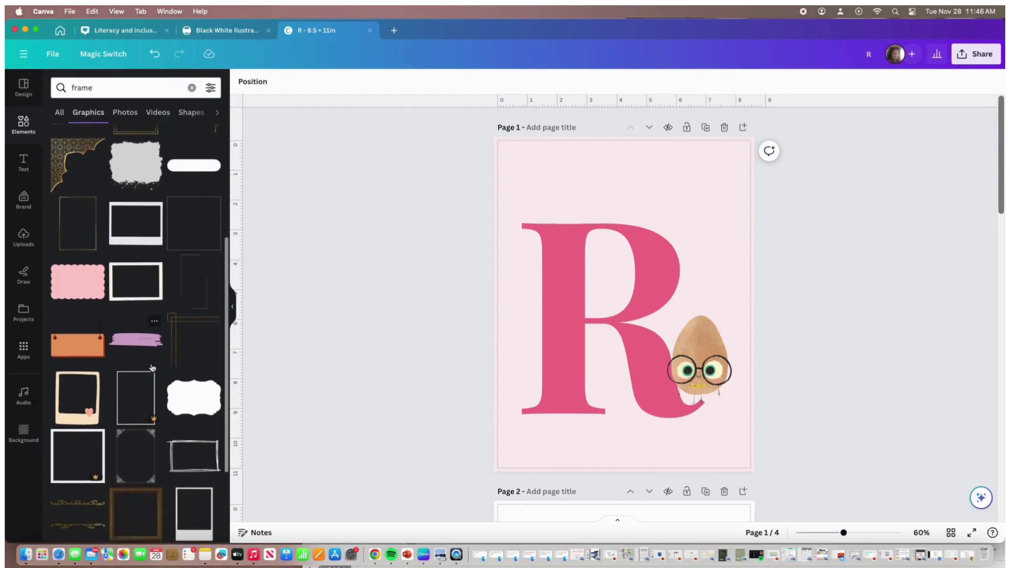
pyautogui.click(81, 285)
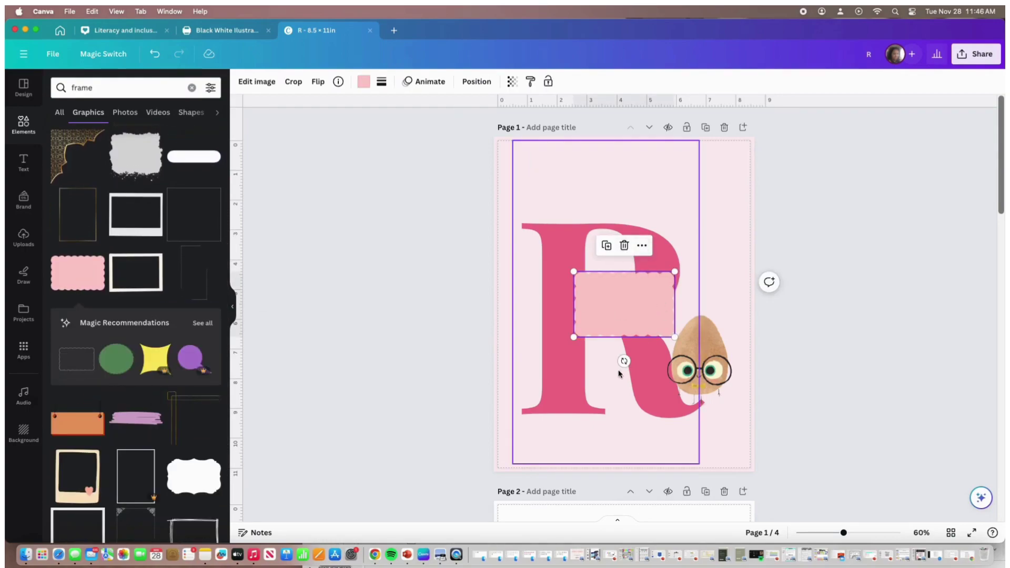
pyautogui.moveTo(624, 361); pyautogui.dragTo(692, 309)
# Reset the page 1 background to white.
pyautogui.click(718, 158)
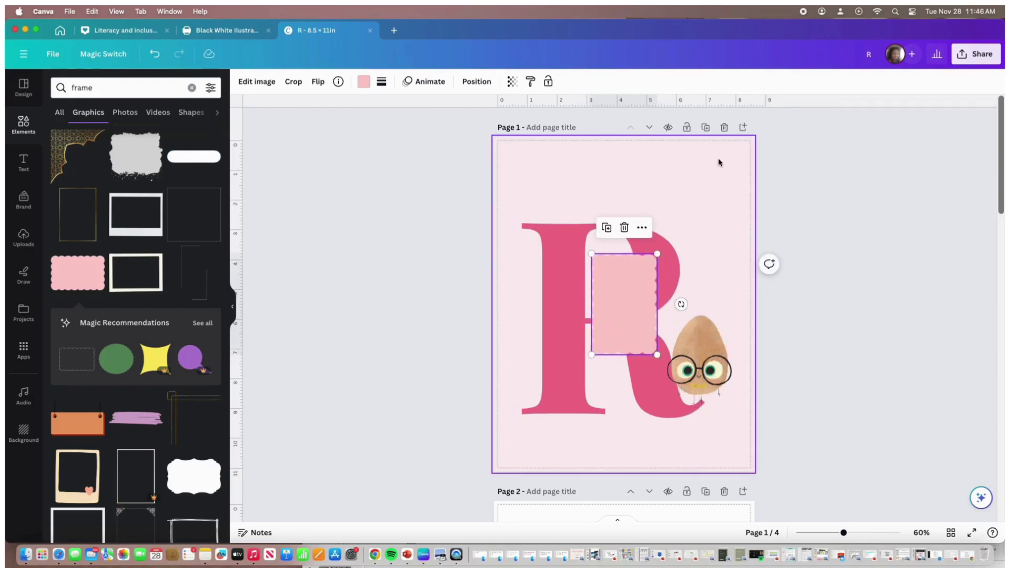
pyautogui.click(239, 80)
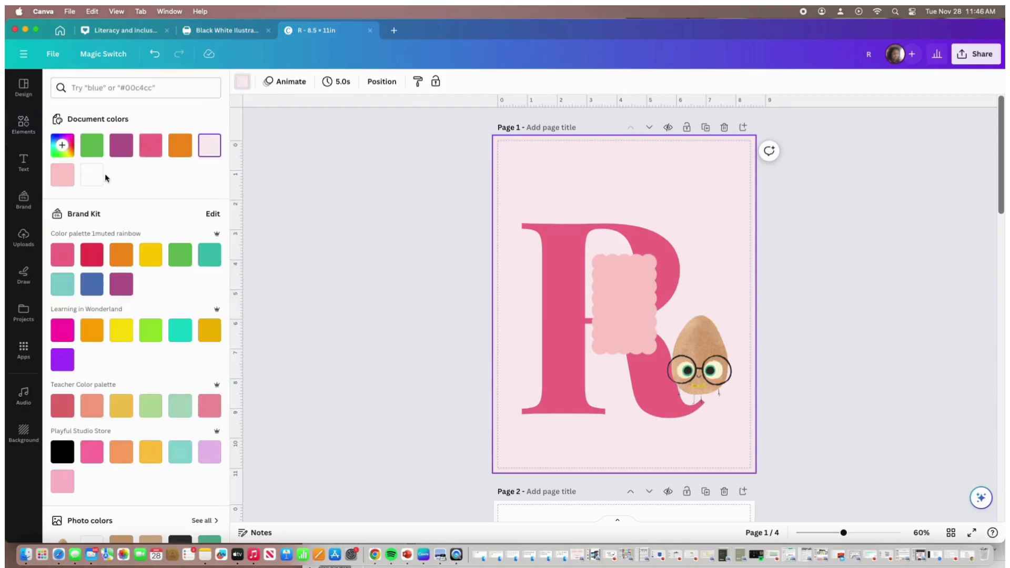
pyautogui.click(400, 202)
# Enlarge the scalloped rectangle to about 10.63 × 6.87 in on page 1 and send it behind the letter R and the egg character.
pyautogui.click(632, 285)
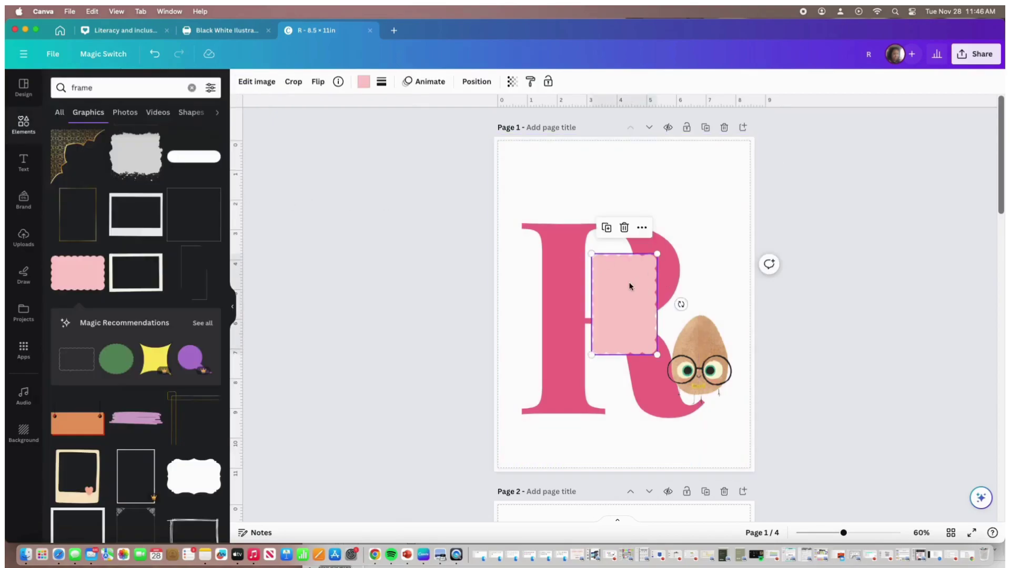
pyautogui.moveTo(593, 253); pyautogui.dragTo(523, 148)
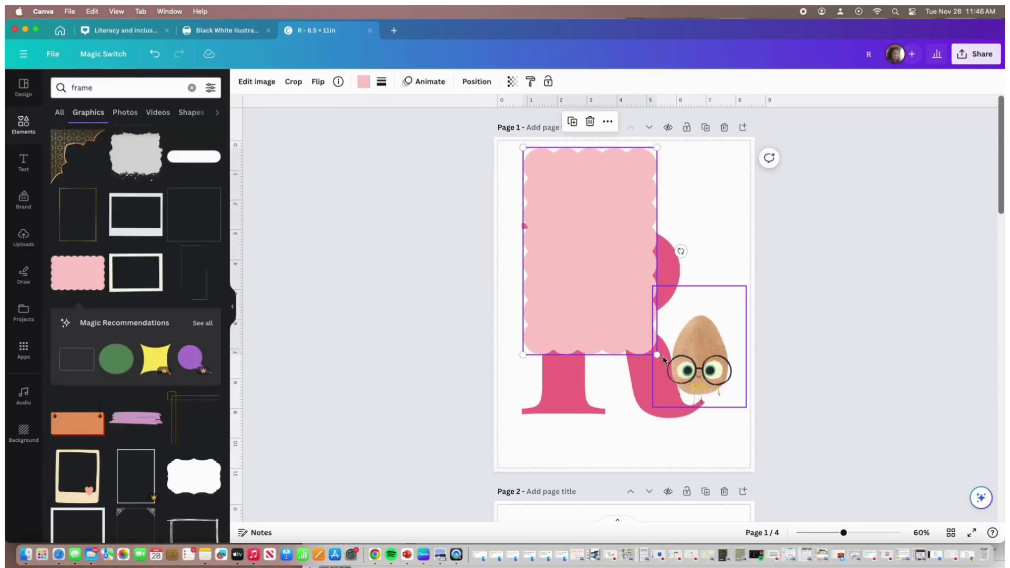
pyautogui.moveTo(657, 354); pyautogui.dragTo(727, 465)
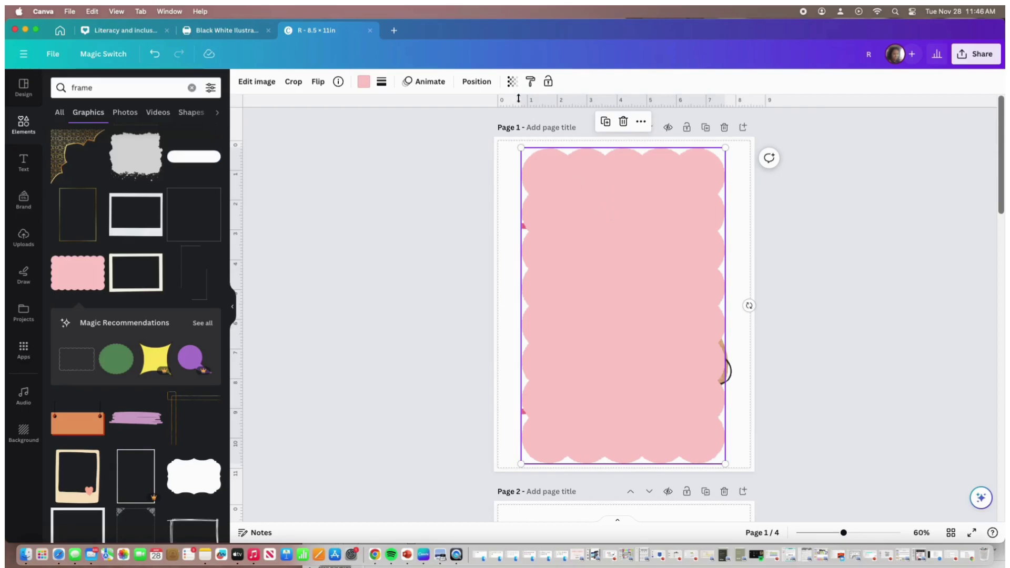
pyautogui.click(476, 81)
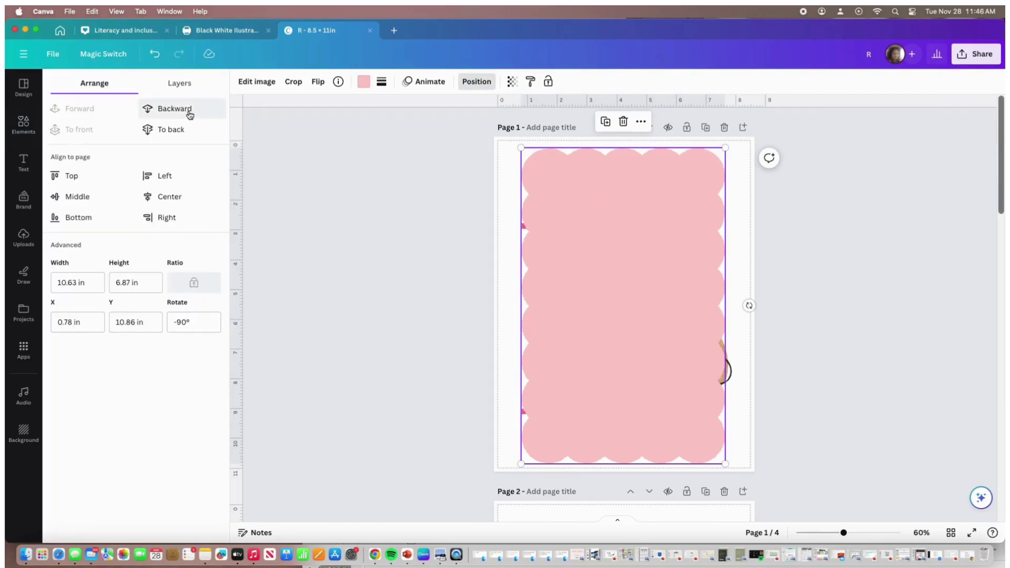
pyautogui.click(179, 128)
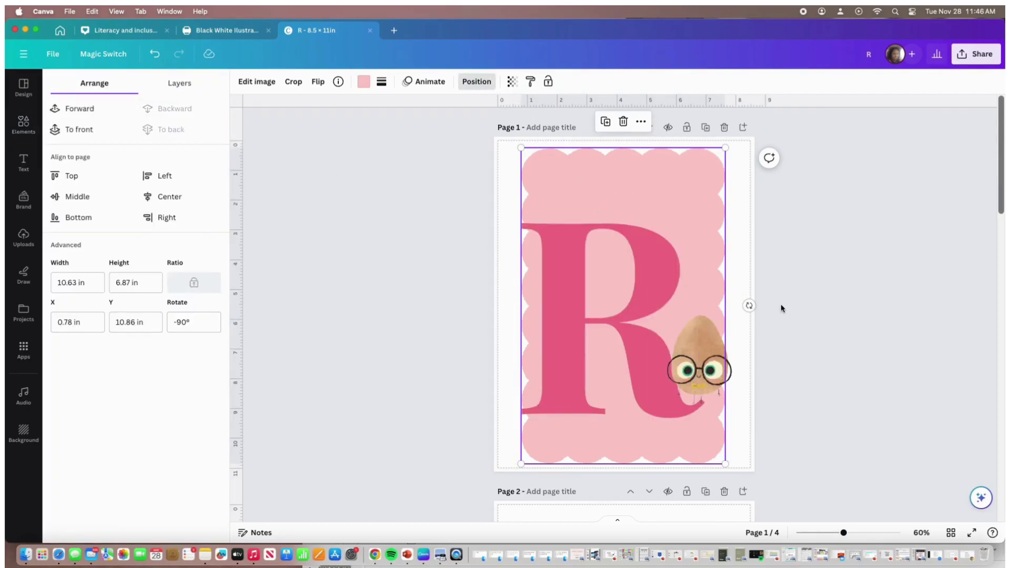
pyautogui.click(811, 312)
pyautogui.click(925, 379)
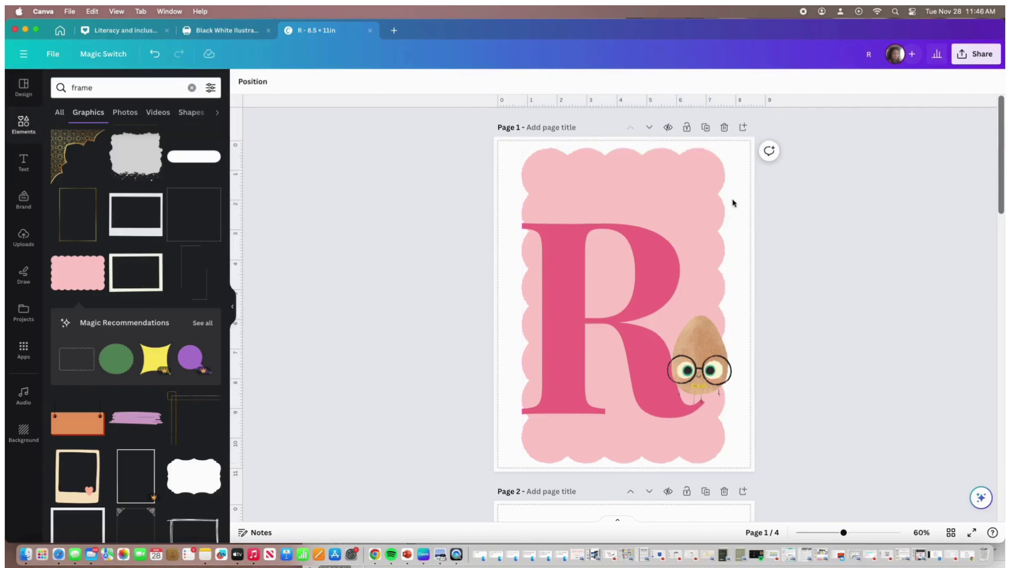
# Enlarge the letter R on page 1 slightly toward its upper-left corner.
pyautogui.click(518, 170)
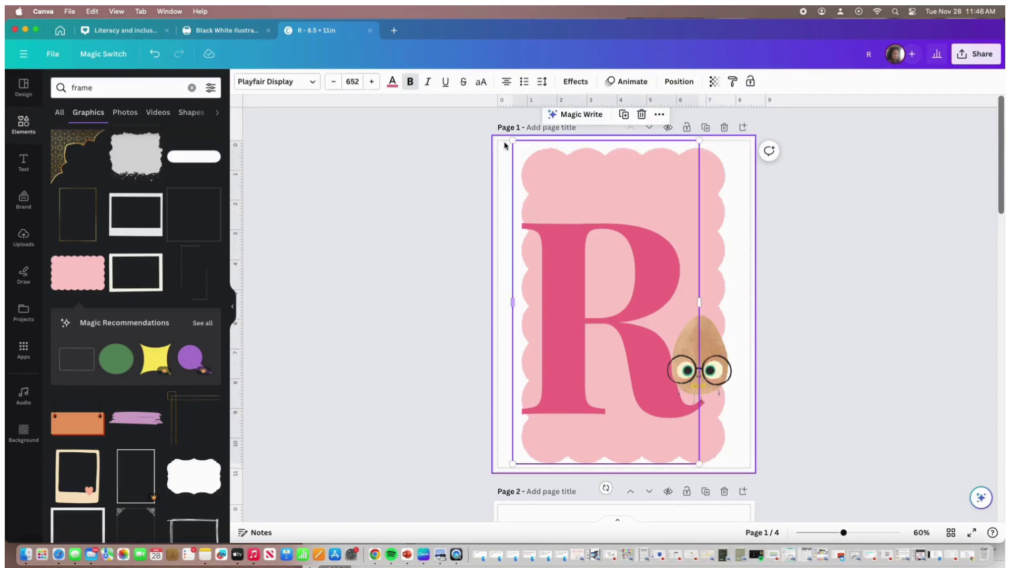
pyautogui.moveTo(513, 140); pyautogui.dragTo(507, 131)
pyautogui.click(861, 260)
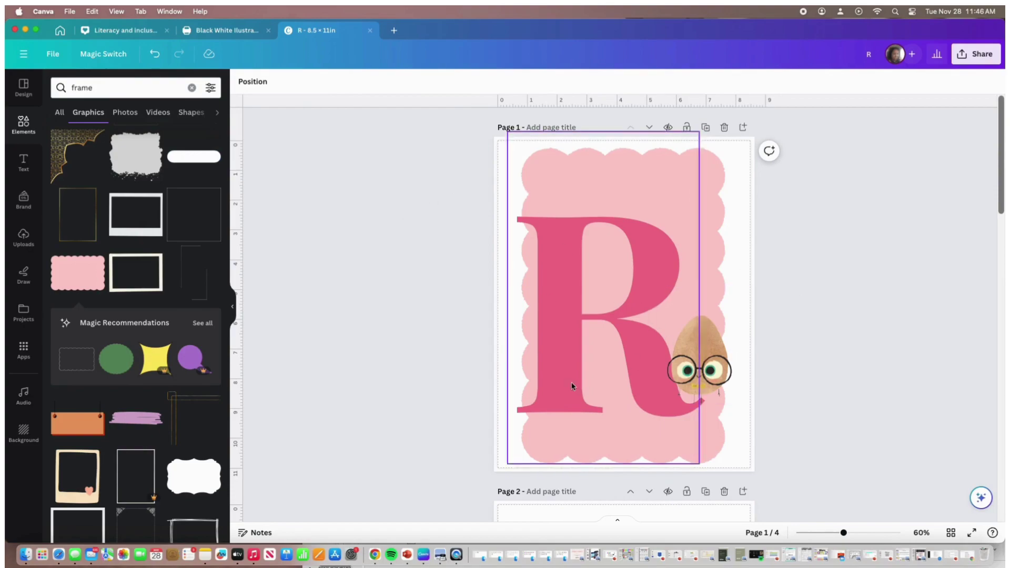
# Shift the letter E on page 2 slightly right, then add the beige Polaroid frame with a heart and enlarge it to nearly the page width.
pyautogui.scroll(-10, 457, 360)
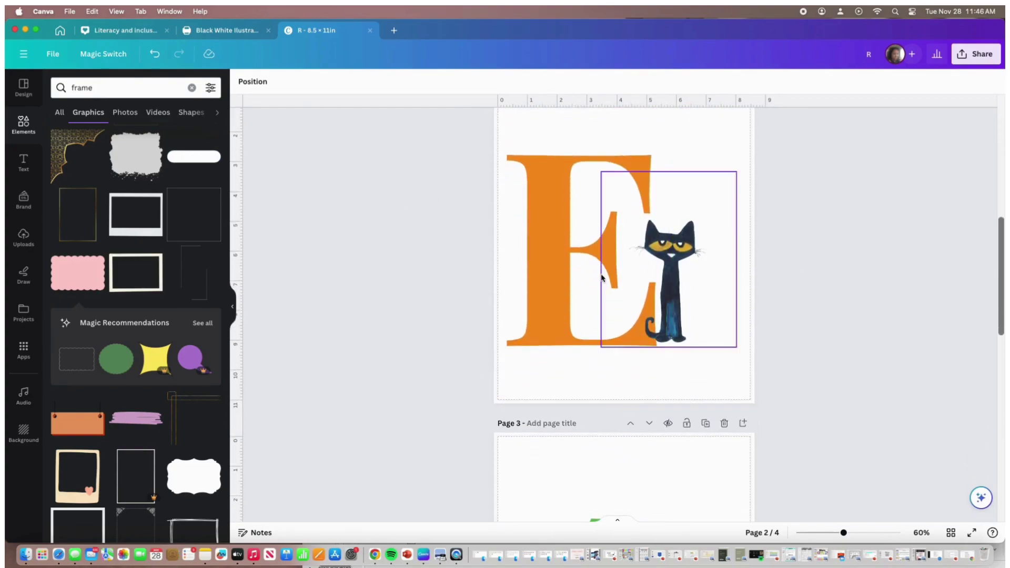
pyautogui.moveTo(582, 263); pyautogui.dragTo(596, 259)
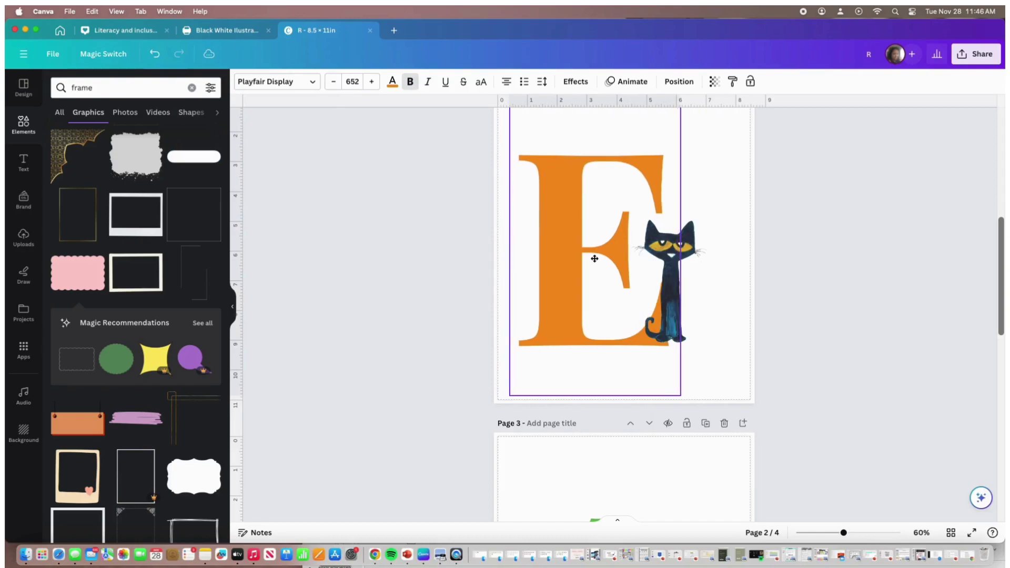
pyautogui.click(77, 477)
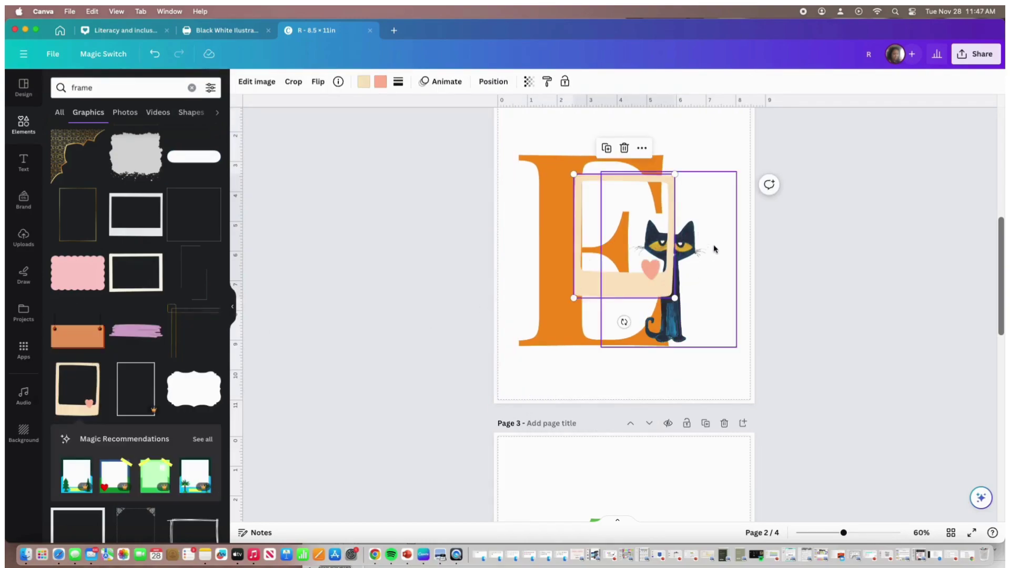
pyautogui.scroll(3, 802, 255)
pyautogui.moveTo(574, 268); pyautogui.dragTo(523, 206)
pyautogui.moveTo(675, 391); pyautogui.dragTo(736, 466)
pyautogui.moveTo(524, 466); pyautogui.dragTo(517, 475)
# Move the Polaroid frame aside, shrink the letter E to size 405, and scale down the cat and park it in the page's upper-right corner.
pyautogui.moveTo(683, 241); pyautogui.dragTo(803, 235)
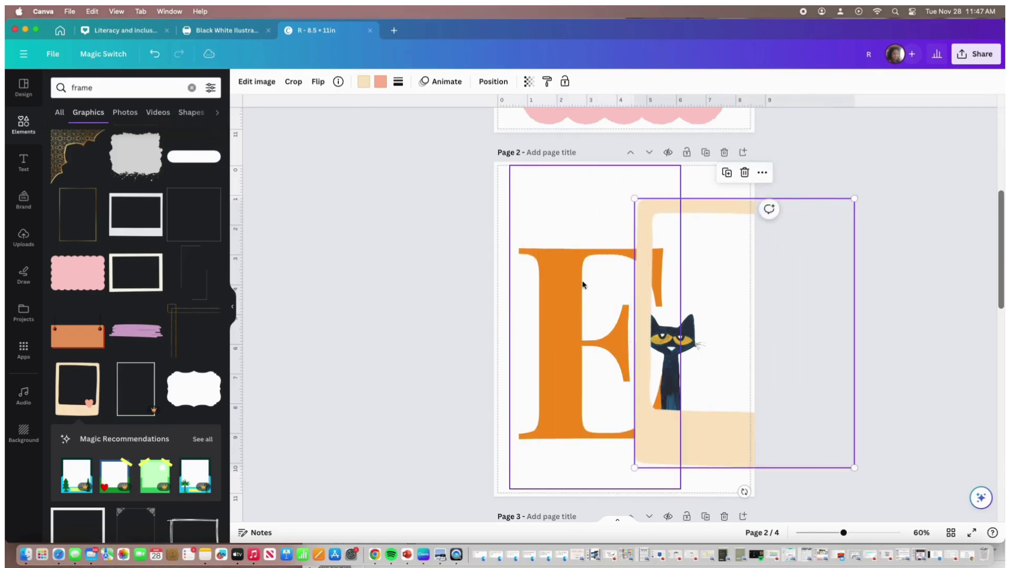
pyautogui.click(582, 282)
pyautogui.moveTo(681, 489); pyautogui.dragTo(612, 365)
pyautogui.click(693, 365)
pyautogui.moveTo(692, 365); pyautogui.dragTo(487, 358)
pyautogui.click(696, 370)
pyautogui.moveTo(735, 442); pyautogui.dragTo(677, 362)
pyautogui.moveTo(677, 315); pyautogui.dragTo(740, 241)
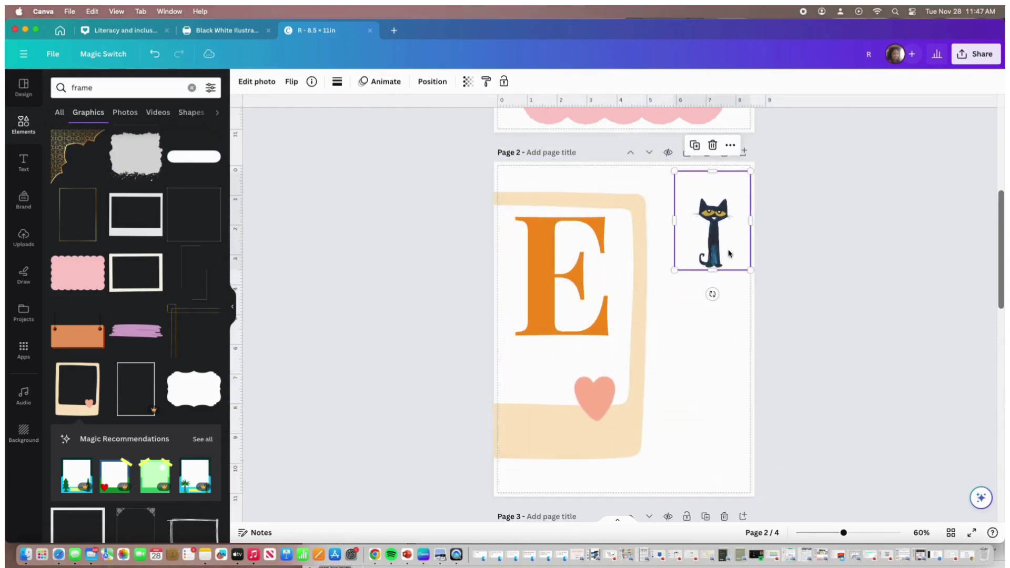
# Arrange the Polaroid frame around the letter E on page 2 and place the cat at the letter's lower-right corner.
pyautogui.moveTo(611, 352); pyautogui.dragTo(705, 367)
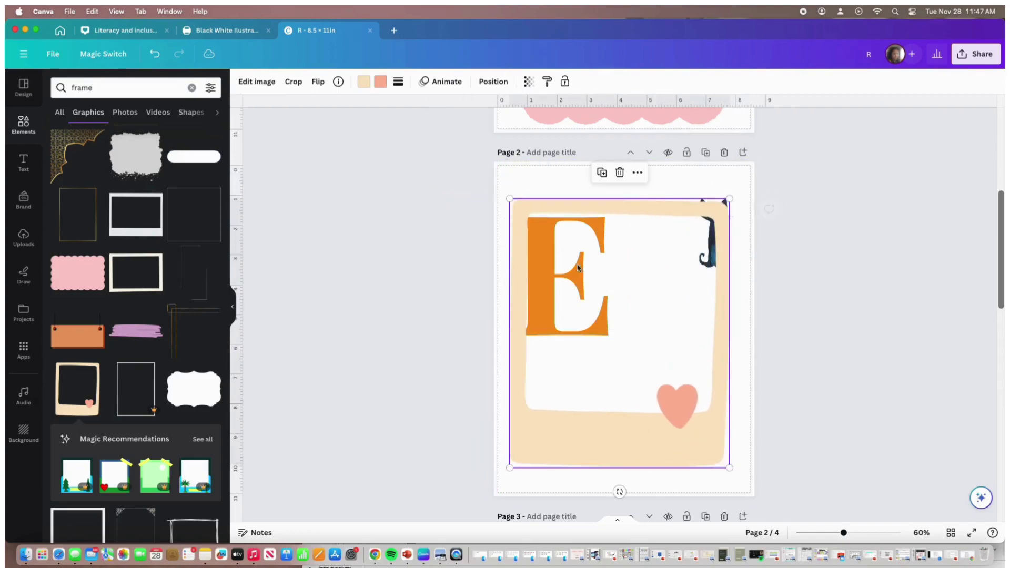
pyautogui.moveTo(555, 272); pyautogui.dragTo(688, 327)
pyautogui.click(545, 285)
pyautogui.moveTo(544, 285); pyautogui.dragTo(568, 355)
pyautogui.moveTo(670, 331); pyautogui.dragTo(754, 332)
pyautogui.moveTo(712, 250); pyautogui.dragTo(640, 388)
pyautogui.moveTo(729, 361); pyautogui.dragTo(500, 320)
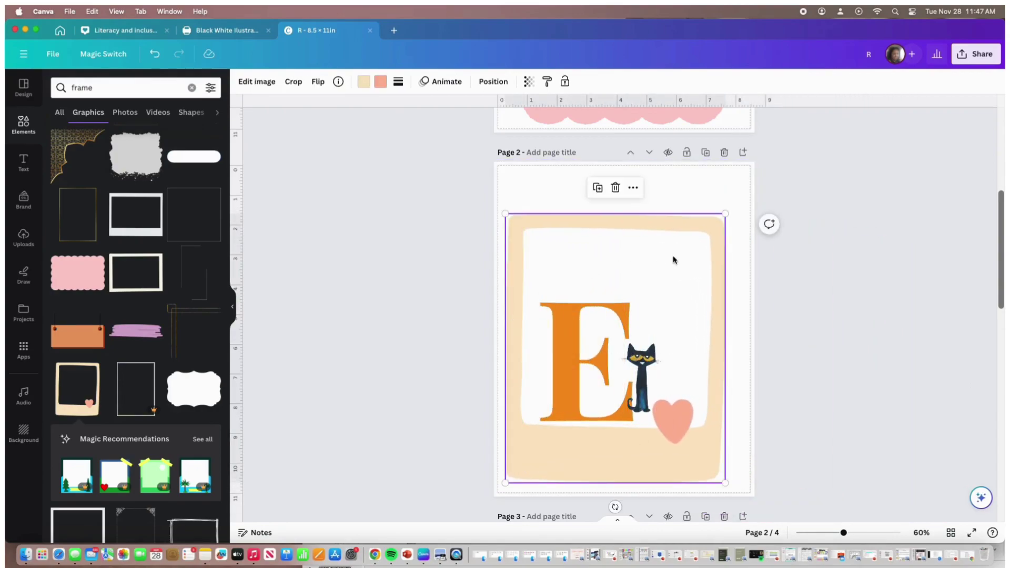
# Try to move the Polaroid frame off page 2 and reposition the letter E and the cat higher on the page.
pyautogui.moveTo(703, 300); pyautogui.dragTo(951, 304)
pyautogui.moveTo(633, 386); pyautogui.dragTo(648, 307)
pyautogui.click(641, 400)
pyautogui.moveTo(641, 400); pyautogui.dragTo(666, 351)
pyautogui.moveTo(753, 368); pyautogui.dragTo(715, 370)
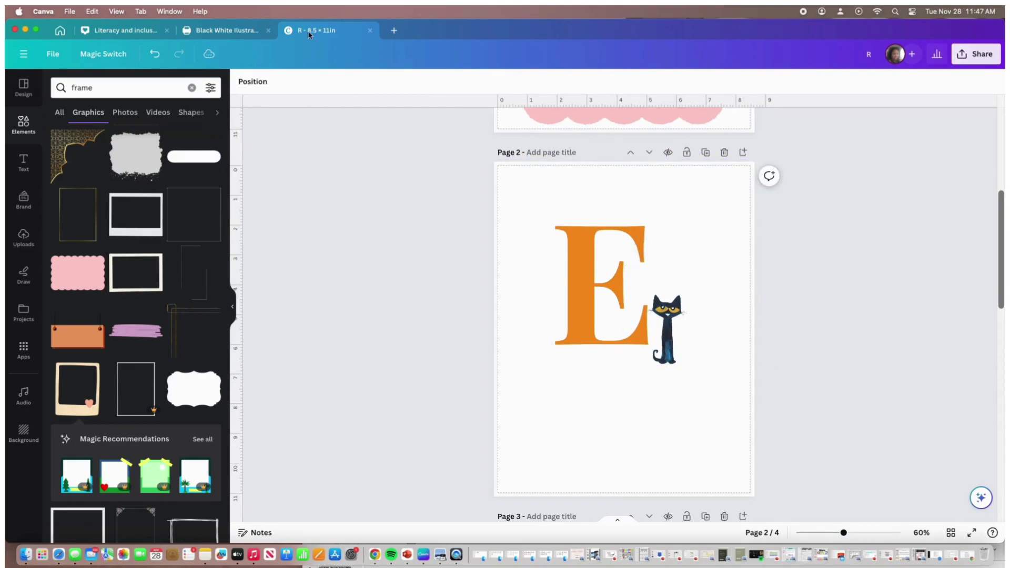
# Undo the last moves of the cat, the letter E and the Polaroid frame on page 2.
pyautogui.click(152, 59)
pyautogui.click(151, 59)
pyautogui.click(151, 58)
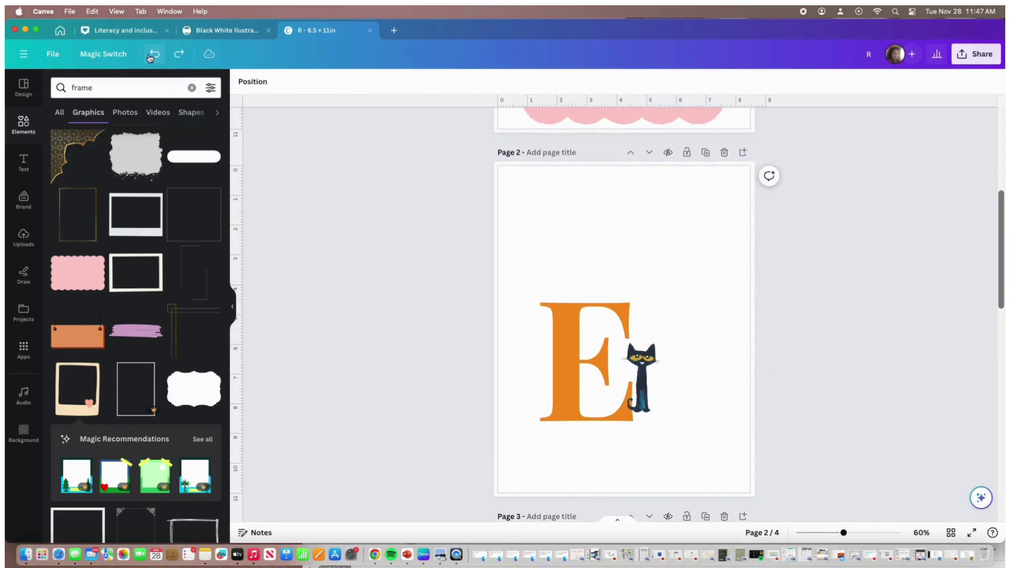
pyautogui.click(150, 58)
# Move the letter E and the cat up toward the middle of page 2 and centre the Polaroid frame around them.
pyautogui.moveTo(643, 232); pyautogui.dragTo(821, 236)
pyautogui.click(620, 270)
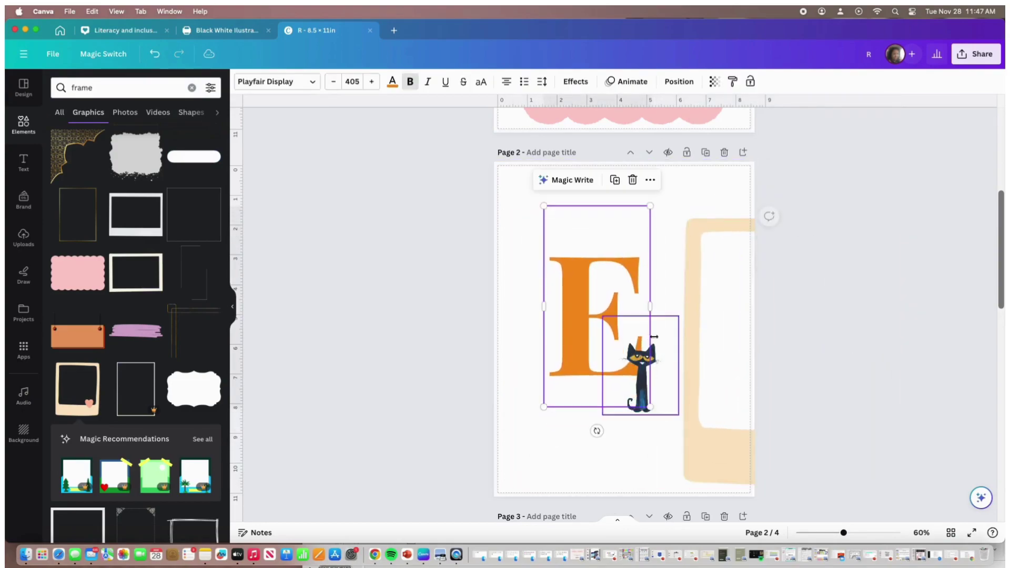
pyautogui.click(666, 389)
pyautogui.moveTo(710, 340); pyautogui.dragTo(551, 316)
pyautogui.moveTo(658, 238); pyautogui.dragTo(637, 235)
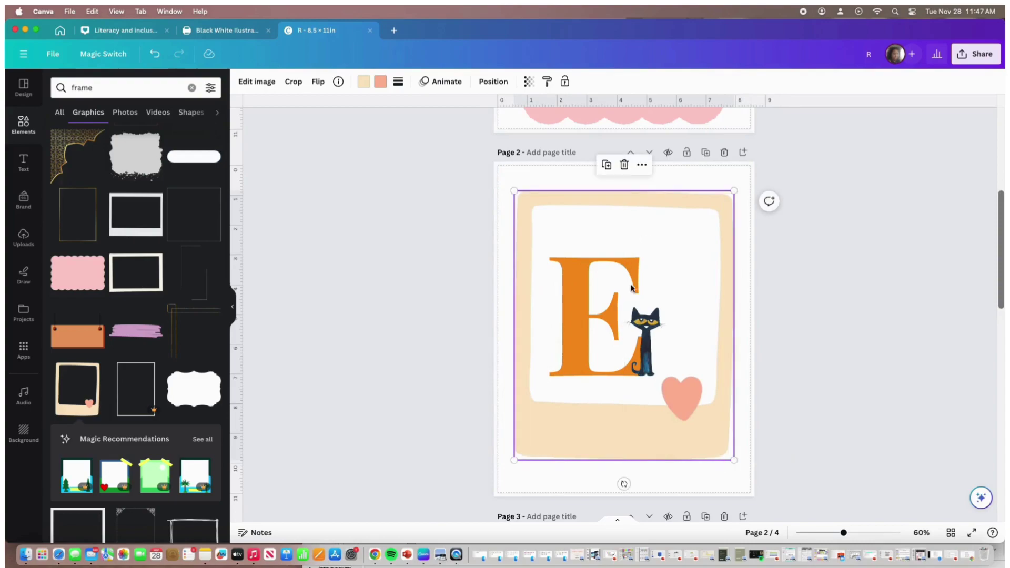
pyautogui.moveTo(698, 290)
pyautogui.mouseDown()
pyautogui.moveTo(673, 291)
pyautogui.moveTo(701, 293)
pyautogui.mouseUp()
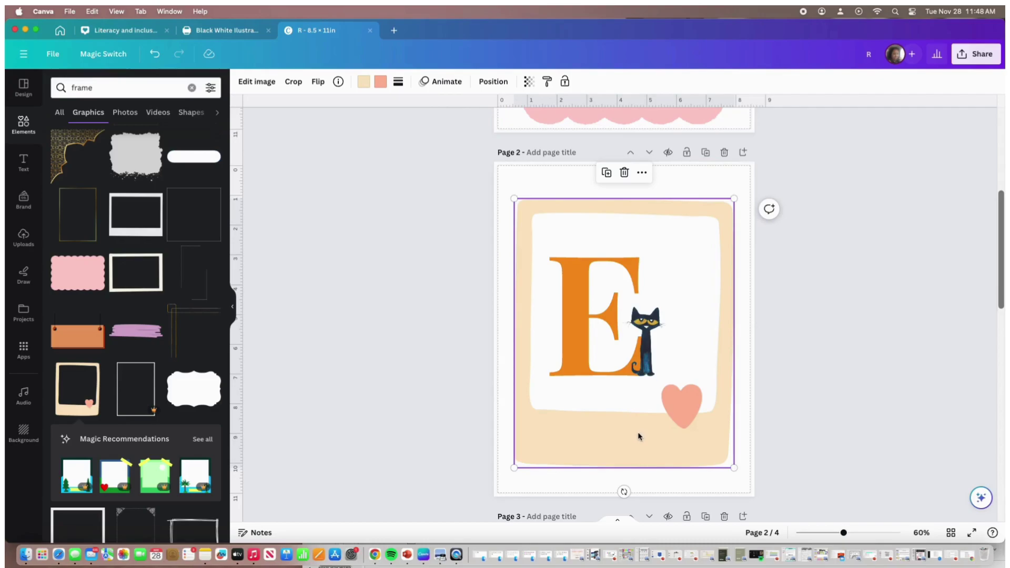
# Recolour the Polaroid frame light pink and its heart the dark pink from the document colors.
pyautogui.click(364, 82)
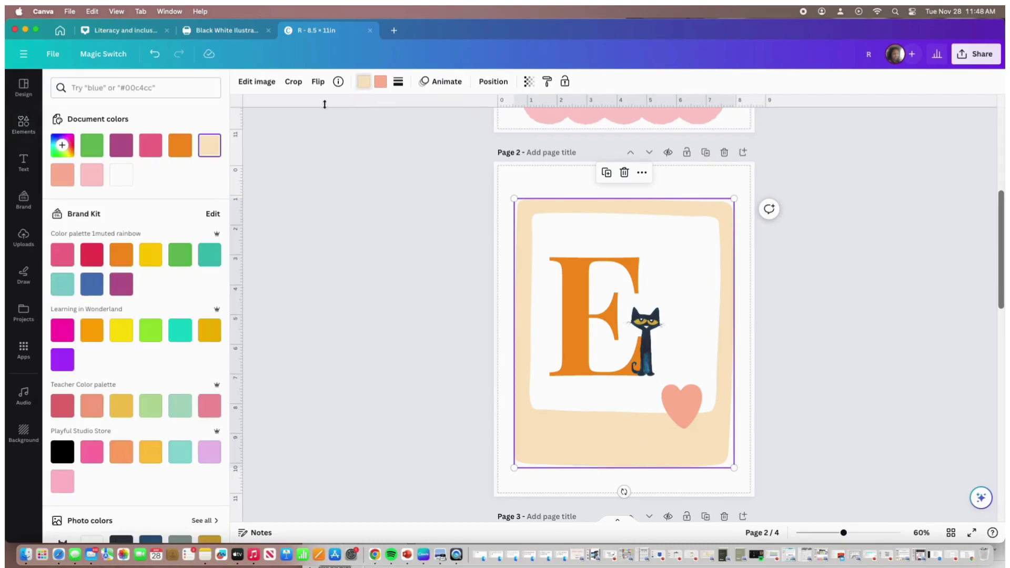
pyautogui.click(91, 175)
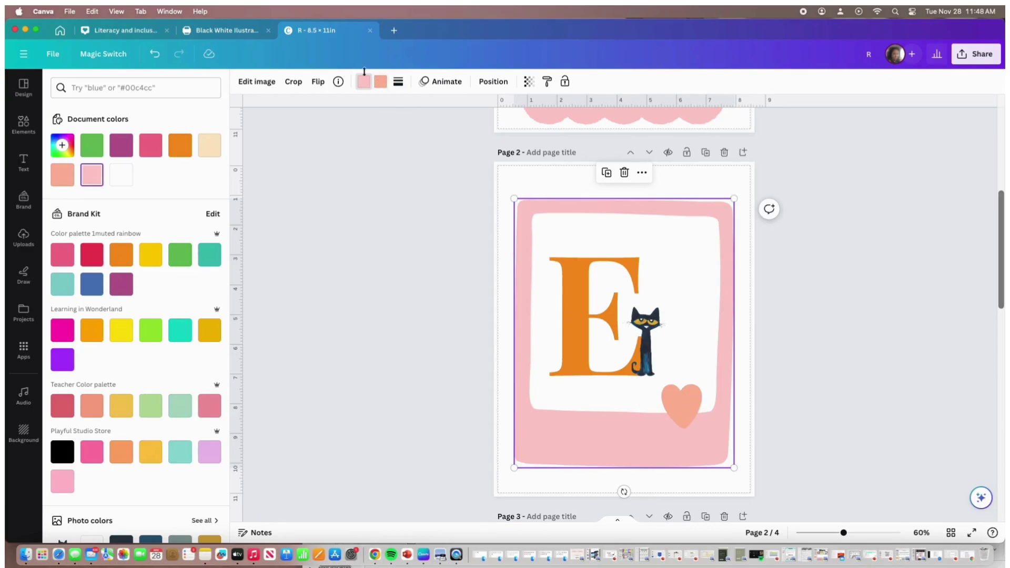
pyautogui.click(380, 81)
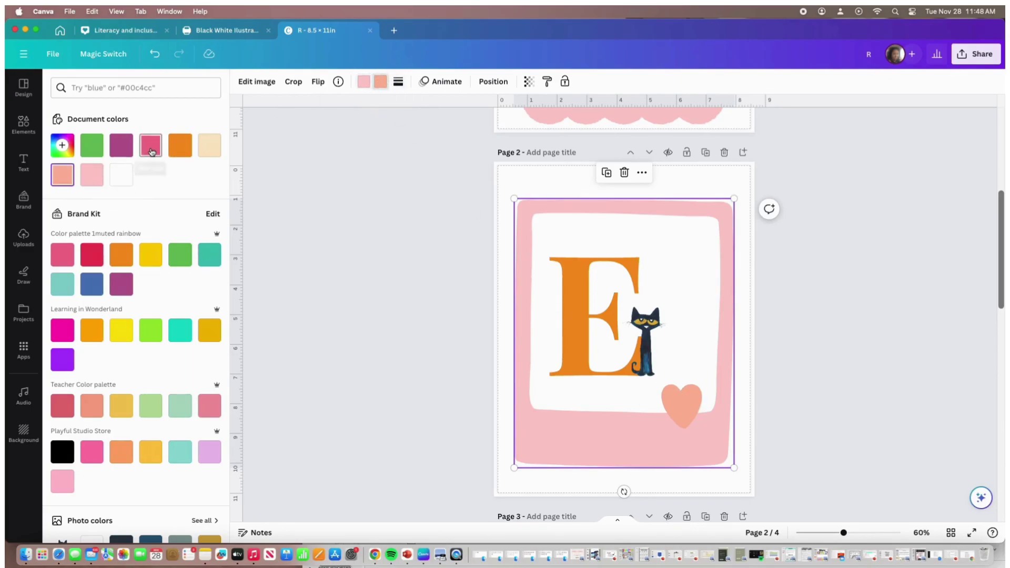
pyautogui.click(150, 146)
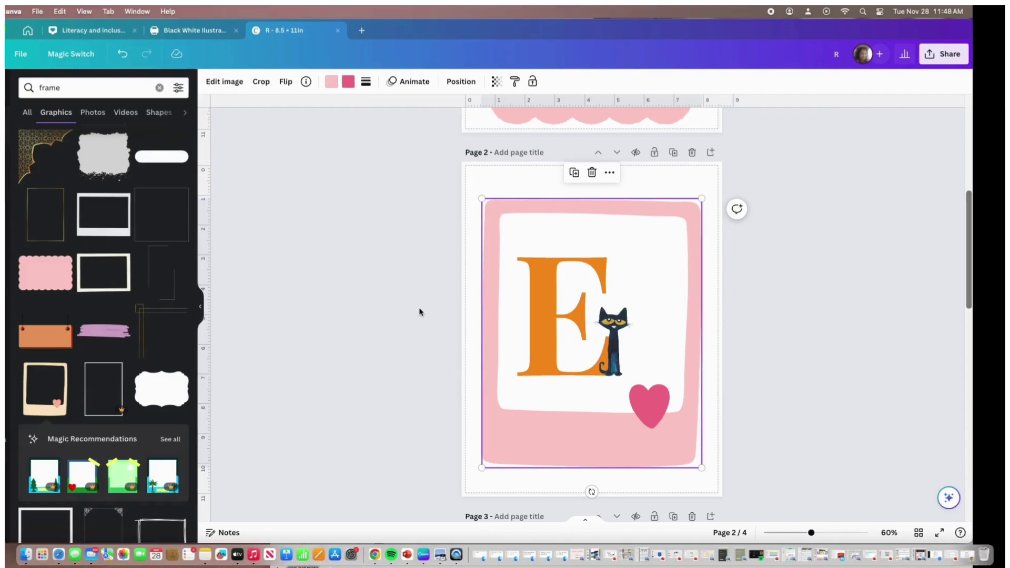
# Try out the blue-and-green frame with the red heart and yellow tape from the Magic Recommendations on page 3, and delete it.
pyautogui.scroll(-10, 719, 220)
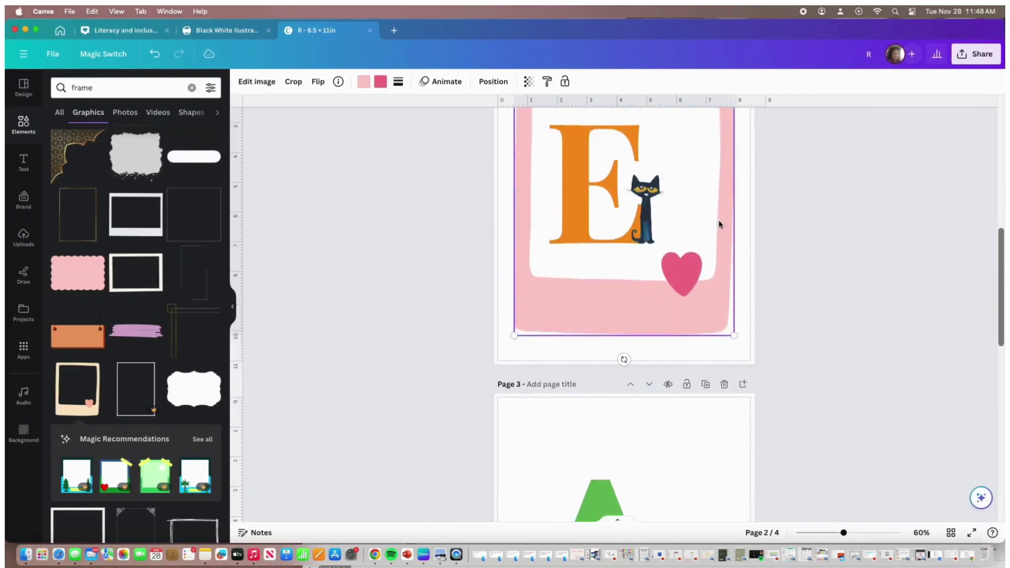
pyautogui.click(203, 440)
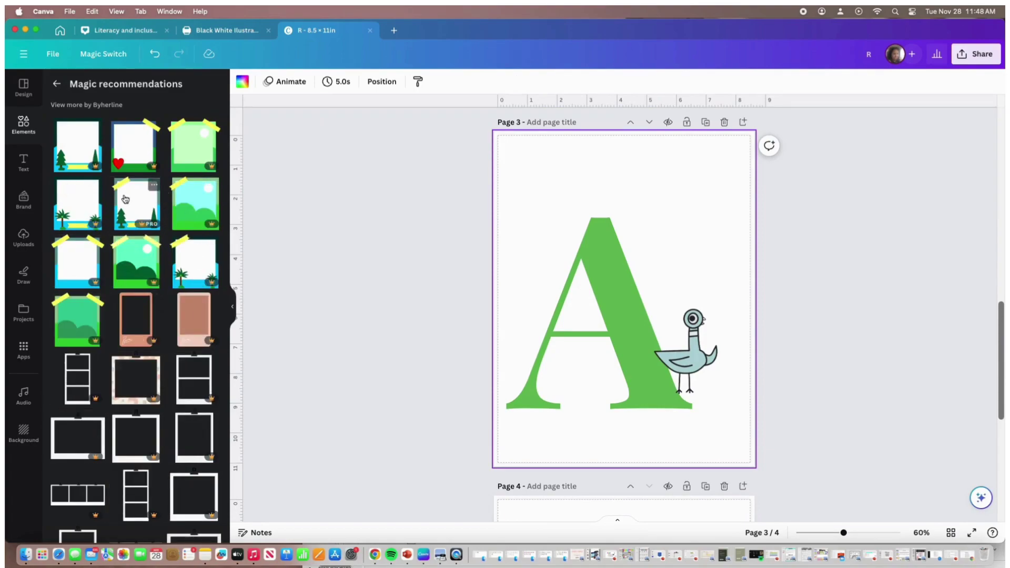
pyautogui.click(142, 147)
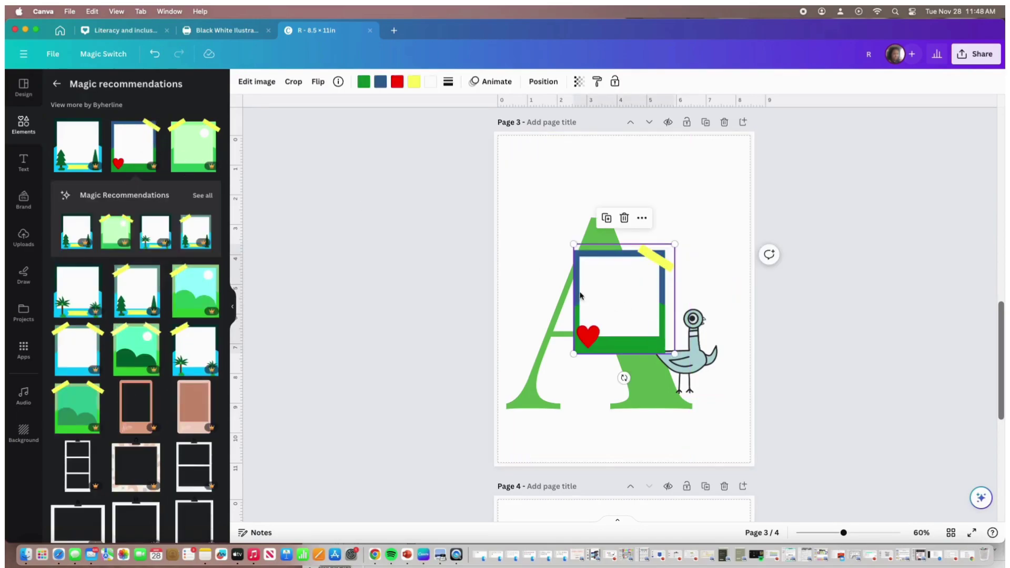
pyautogui.moveTo(648, 302); pyautogui.dragTo(707, 234)
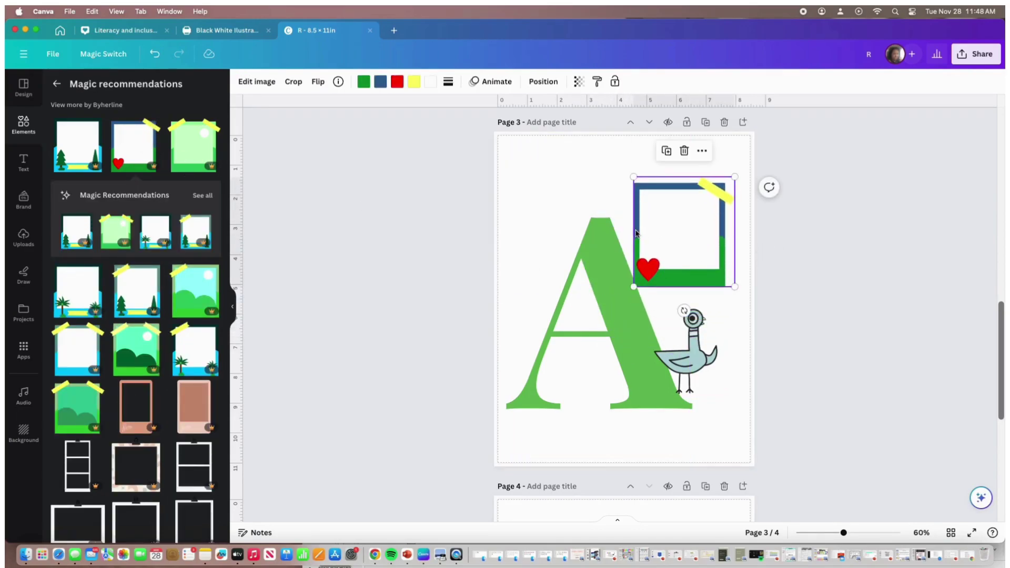
pyautogui.click(682, 151)
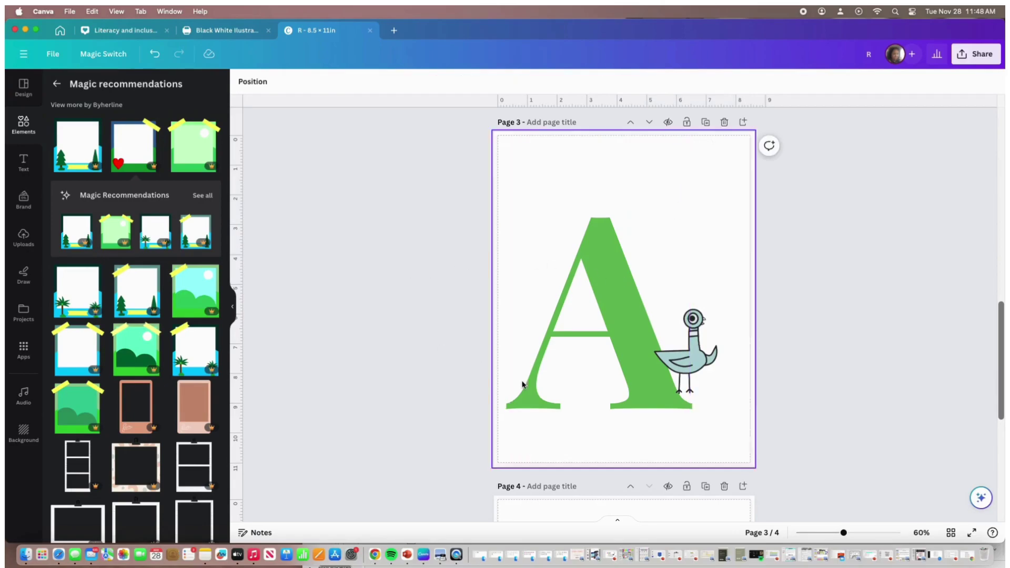
# Try out the filled reddish-brown Polaroid frame from the recommendations beside the letter A, and delete it.
pyautogui.scroll(-3, 156, 395)
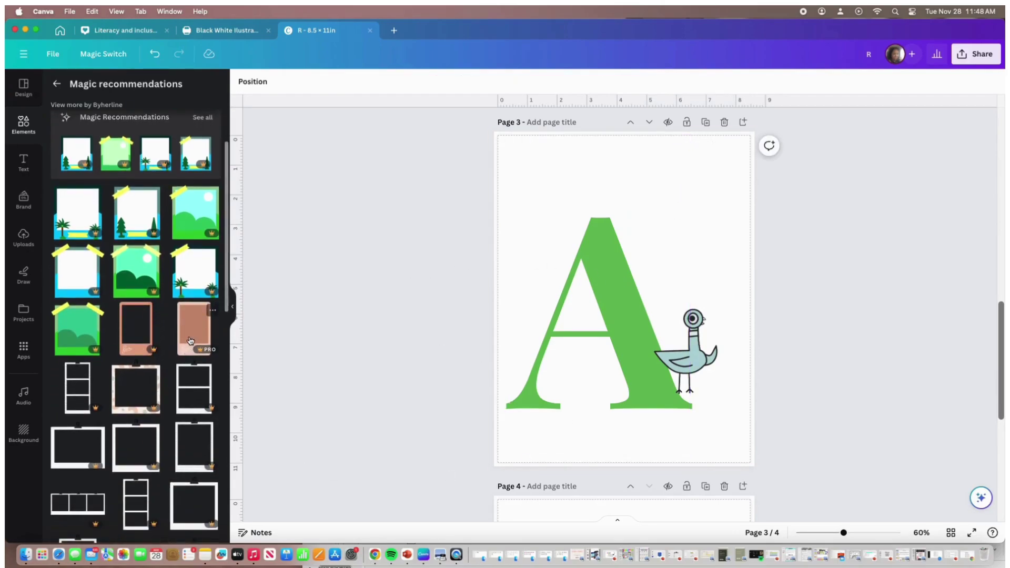
pyautogui.click(190, 343)
pyautogui.moveTo(641, 315); pyautogui.dragTo(690, 248)
pyautogui.click(673, 141)
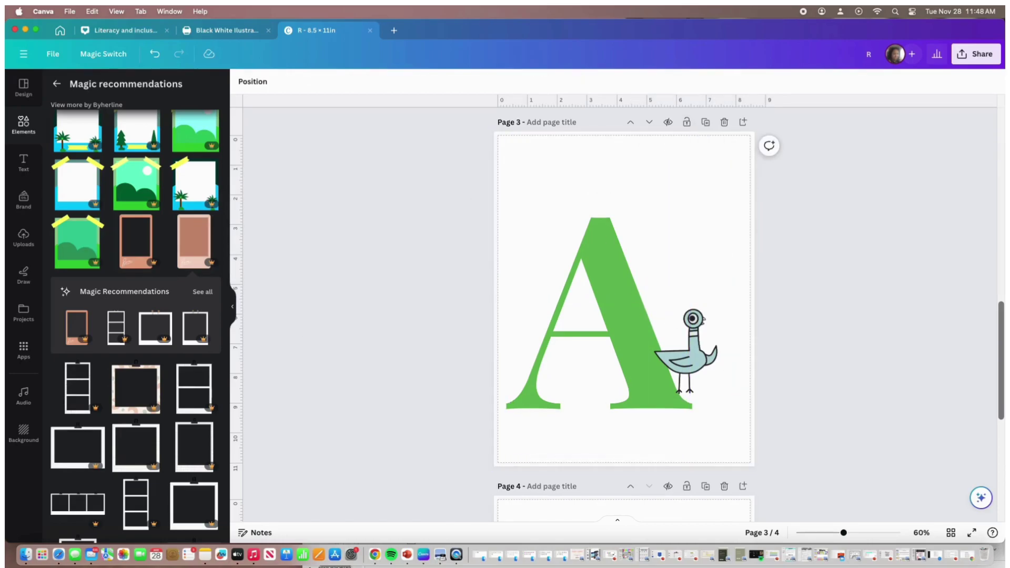
# Enlarge the pink Polaroid frame on page 2 slightly from two opposite corners, keeping it centred around the letter E and the cat.
pyautogui.scroll(10, 324, 201)
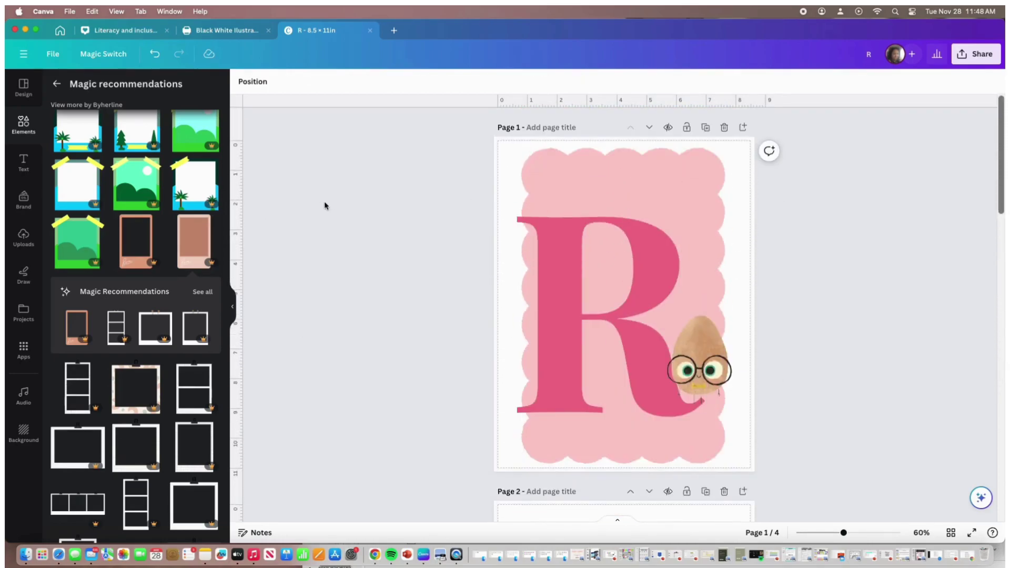
pyautogui.scroll(-4, 324, 206)
pyautogui.scroll(6, 324, 205)
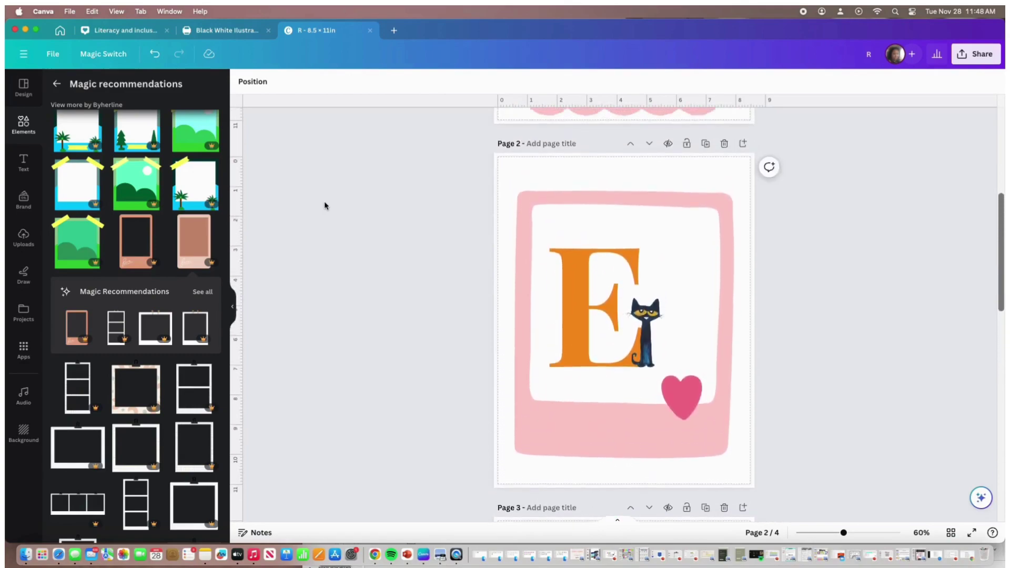
pyautogui.click(535, 248)
pyautogui.moveTo(515, 235); pyautogui.dragTo(508, 227)
pyautogui.moveTo(733, 502); pyautogui.dragTo(741, 512)
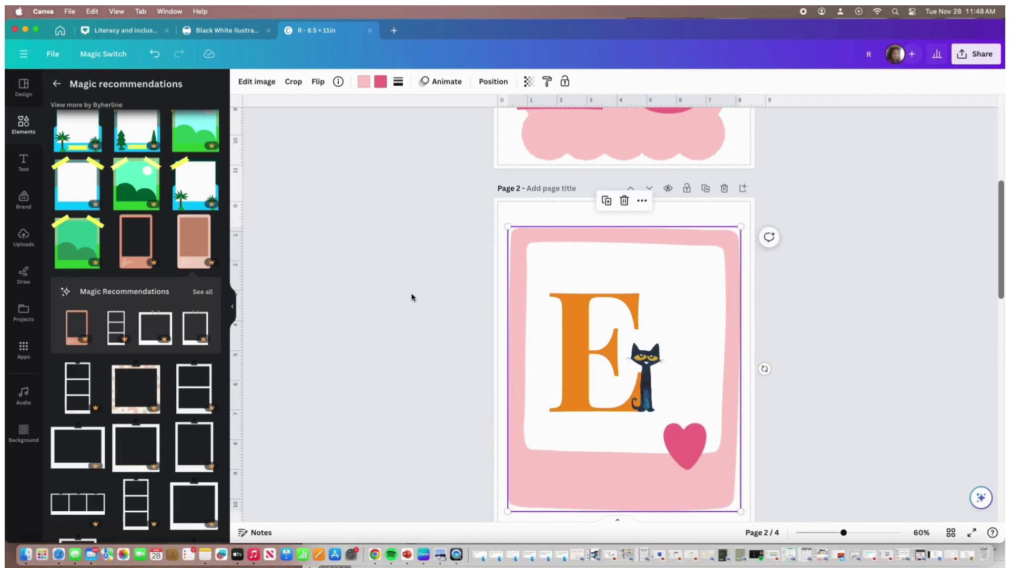
pyautogui.scroll(-10, 412, 298)
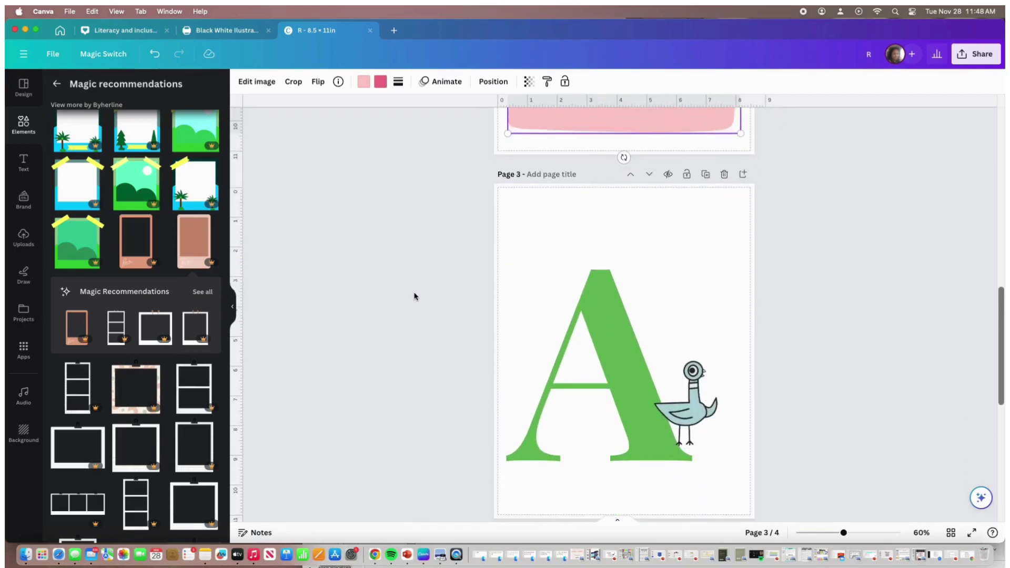